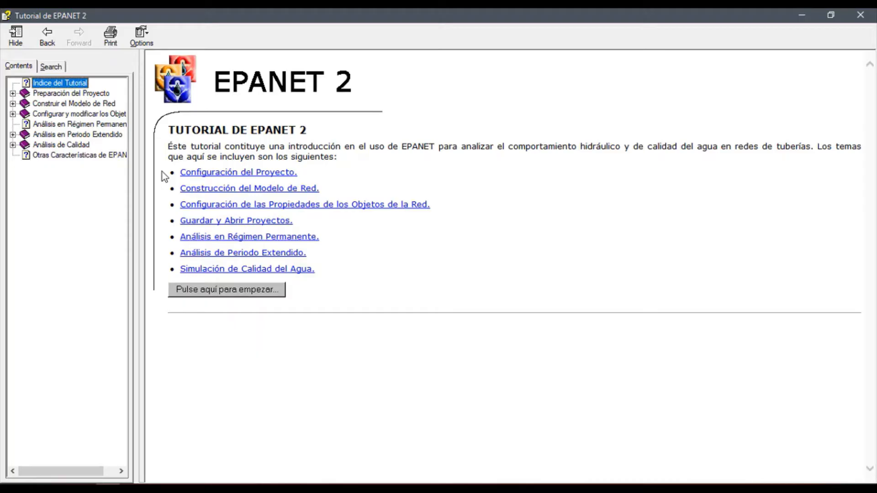
Consult the tutorial's project configuration topic, then switch to EPANET 2 and create a new project
click(219, 173)
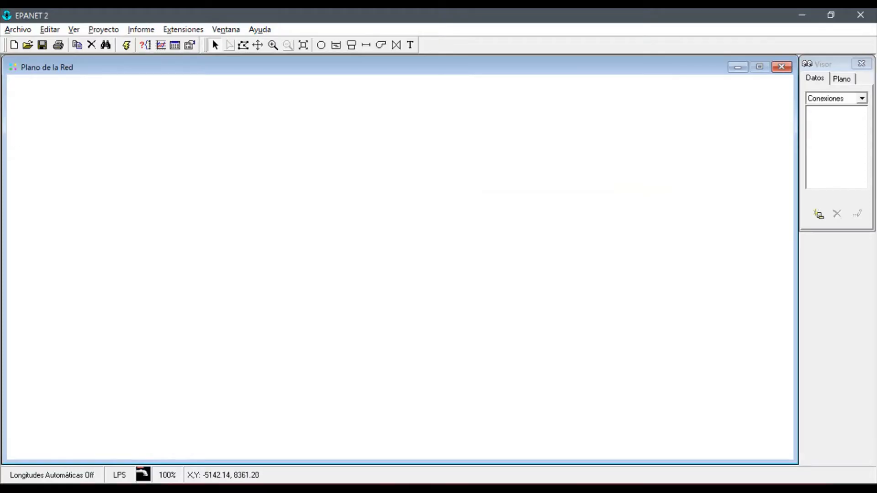
click(17, 29)
click(24, 44)
Review the project's default values for ID labels, properties and hydraulic options, and accept them
click(98, 30)
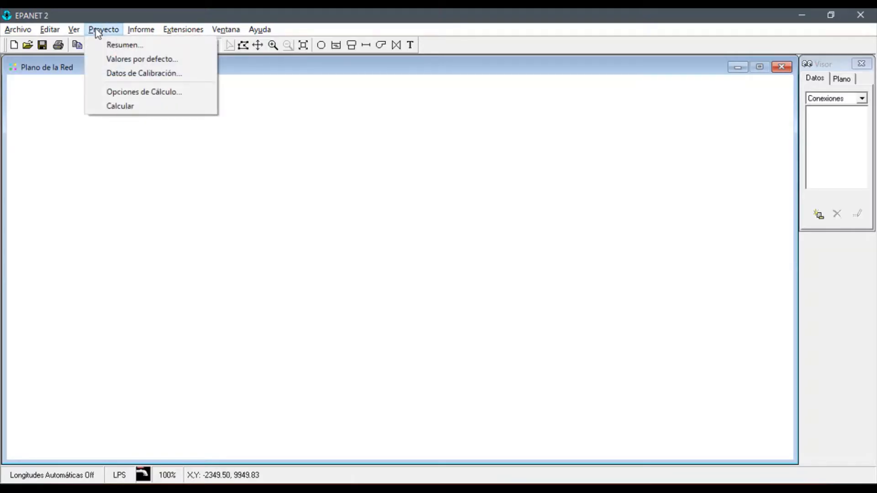
click(115, 56)
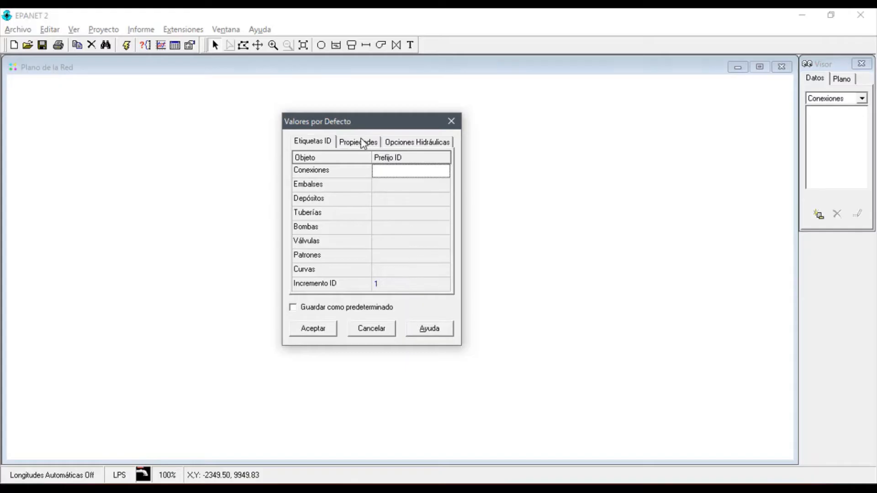
click(361, 142)
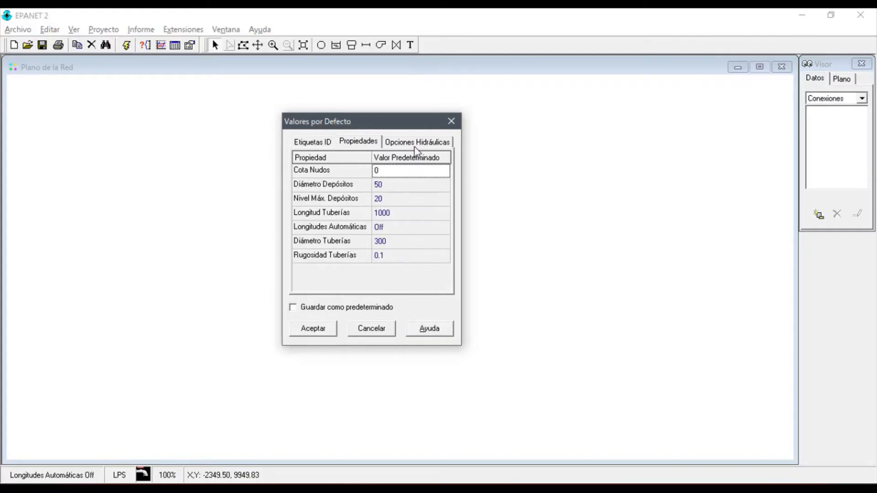
click(417, 145)
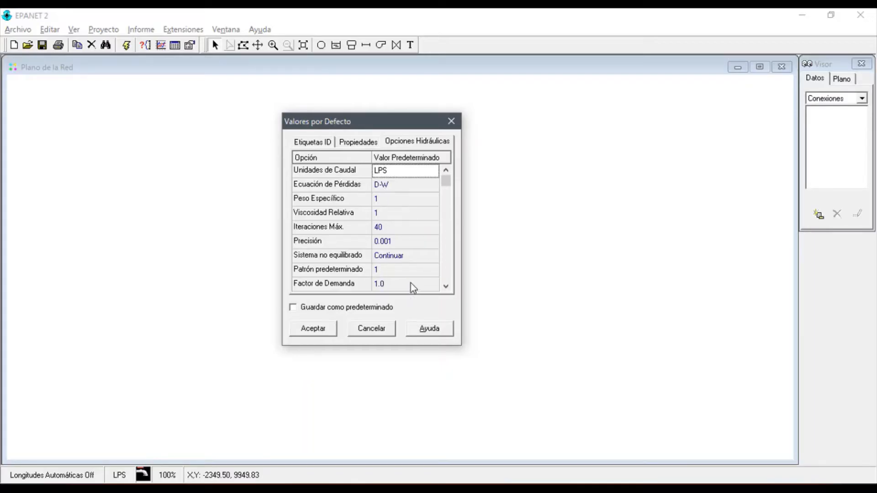
click(331, 329)
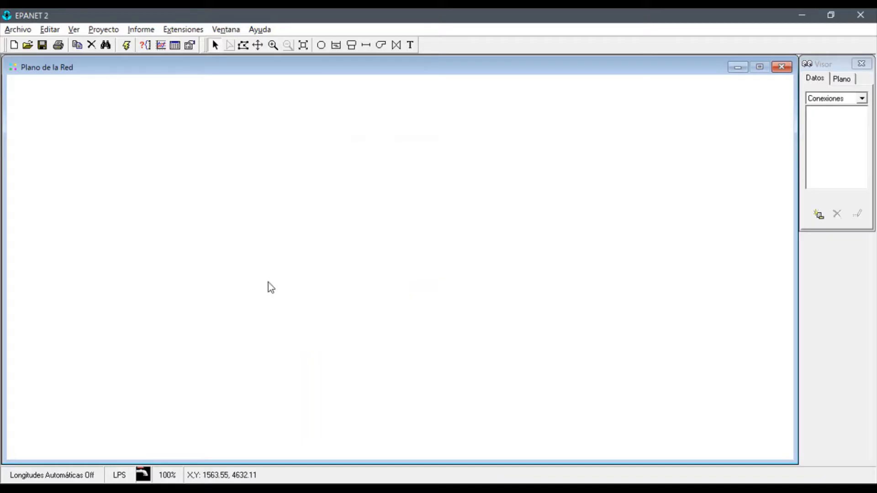
Switch to the EPANET tutorial, read the topic on configuring the map options, and return to the EPANET project
key(alt+Tab)
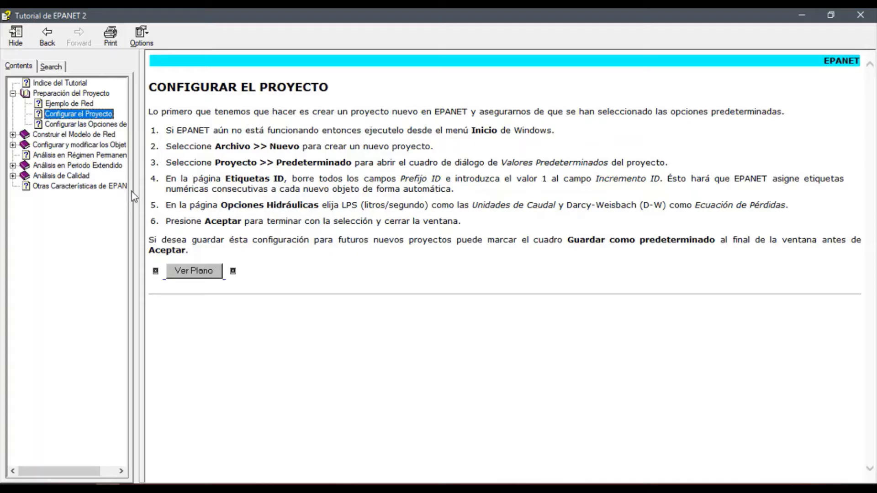
click(82, 124)
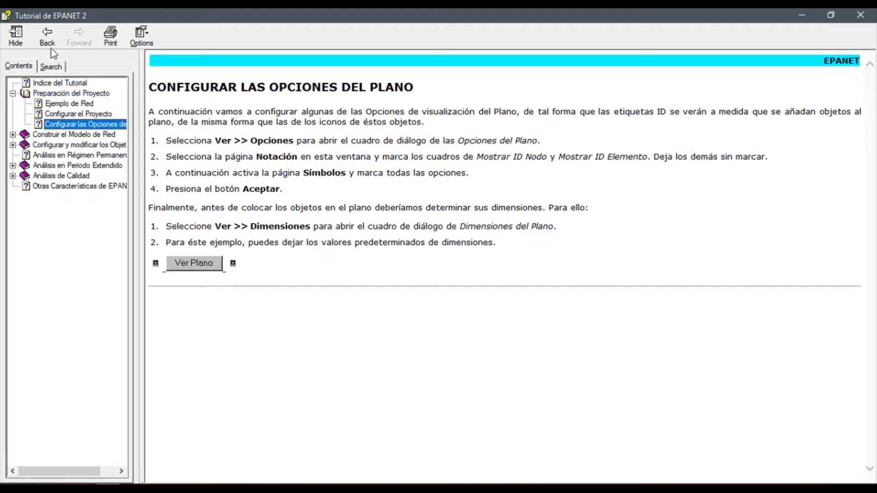
key(alt+Tab)
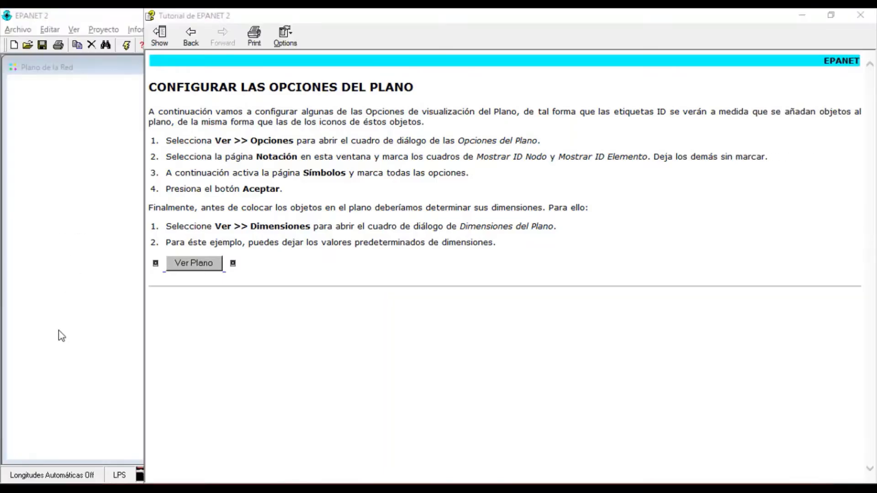
click(62, 336)
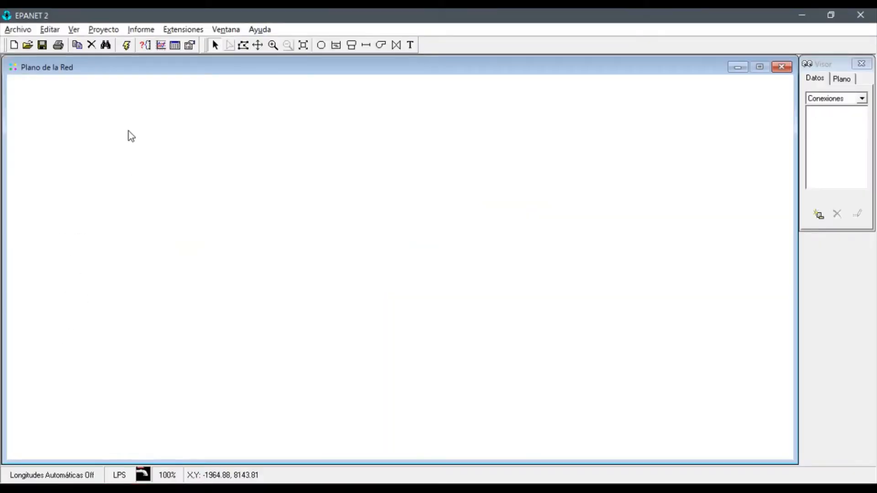
Enable the display of node IDs and line IDs in the map's label options
click(73, 30)
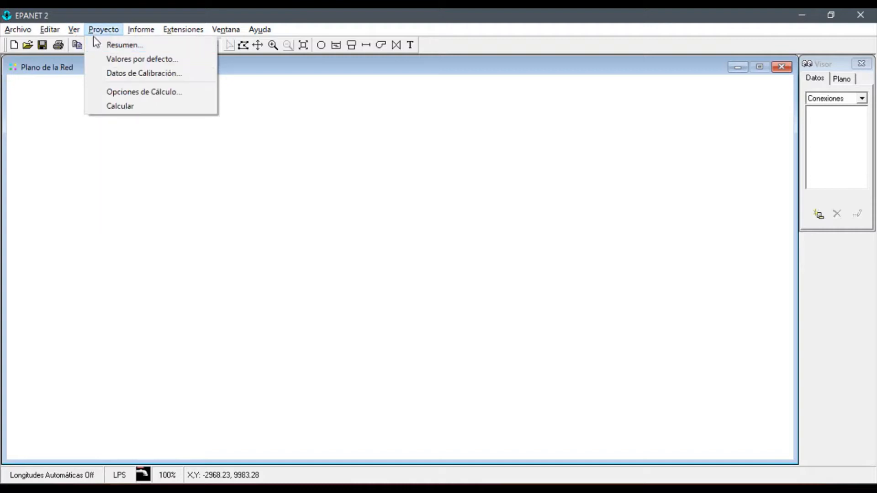
click(127, 219)
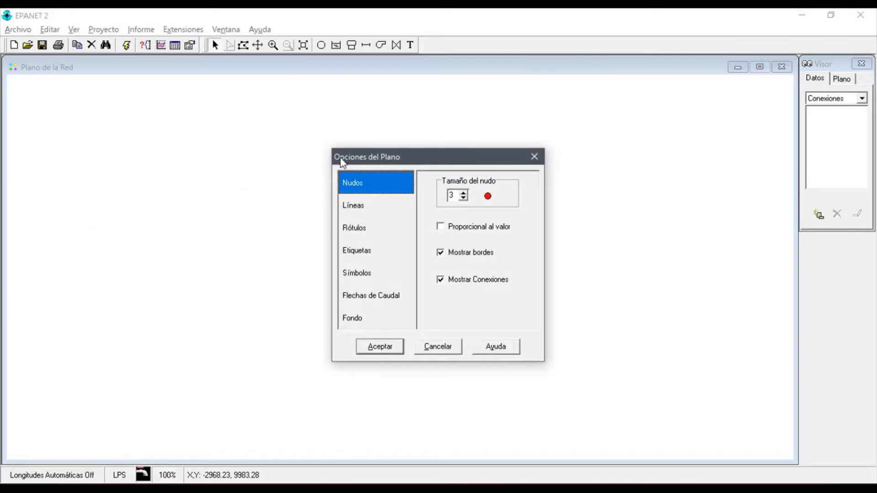
drag(337, 163, 315, 160)
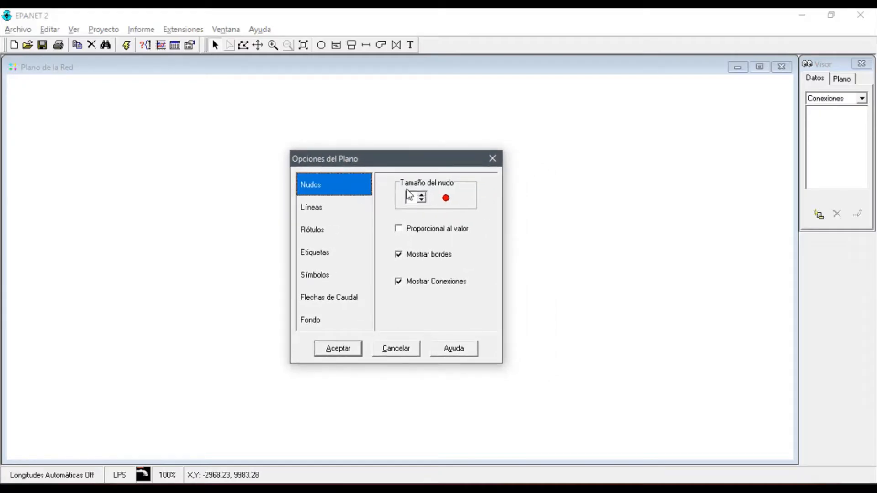
click(322, 257)
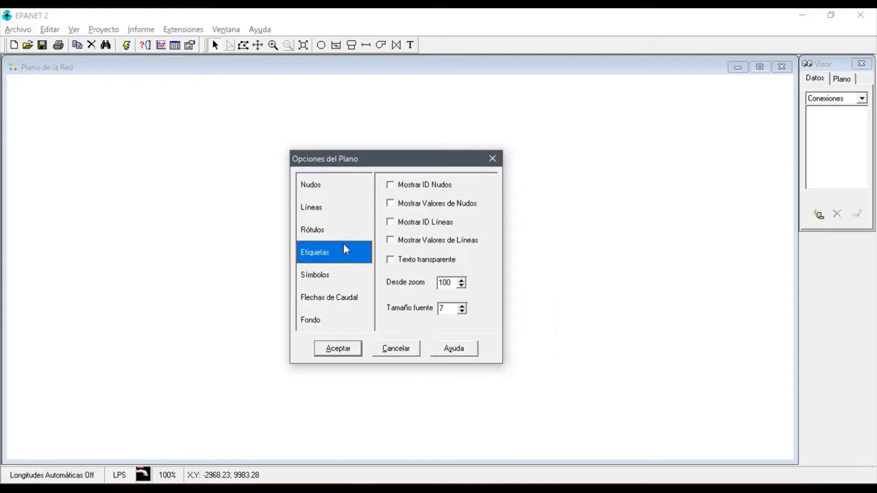
click(394, 187)
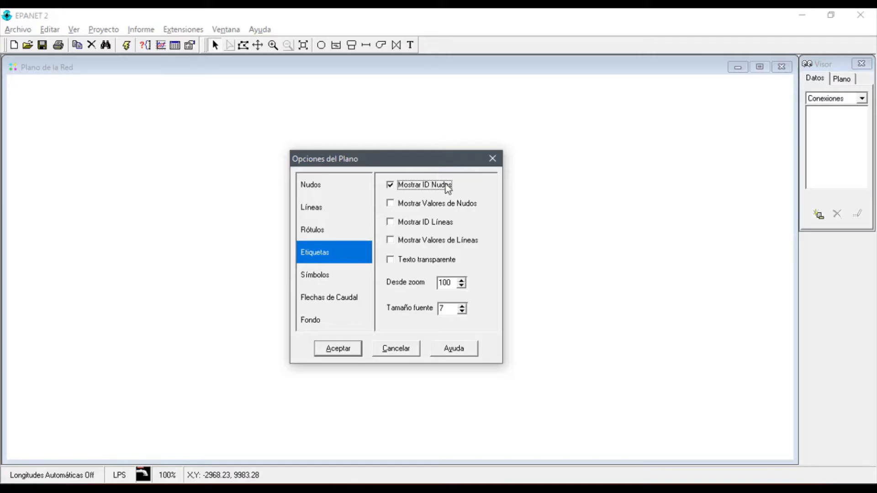
click(391, 223)
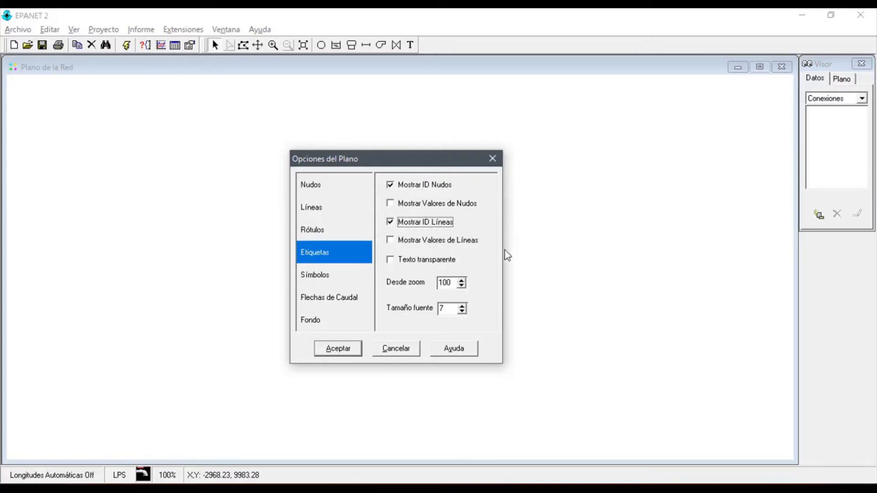
click(352, 352)
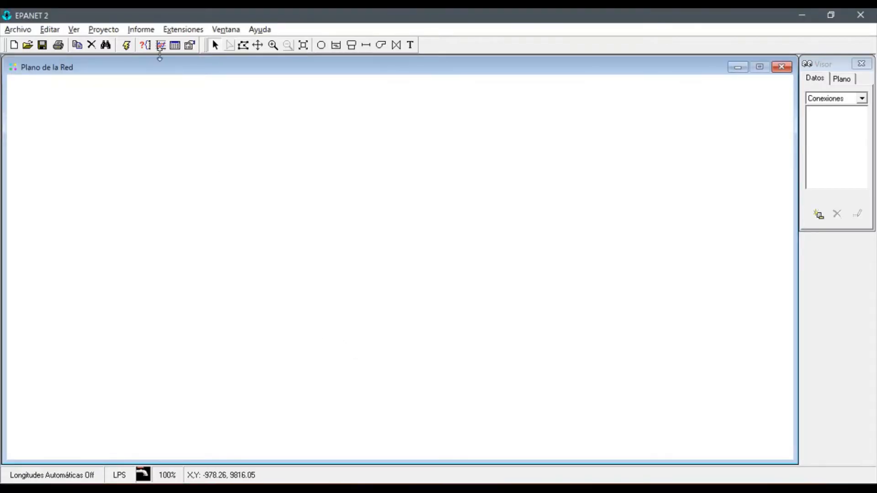
Switch back to the EPANET tutorial and read the topic on drawing the network nodes
click(160, 51)
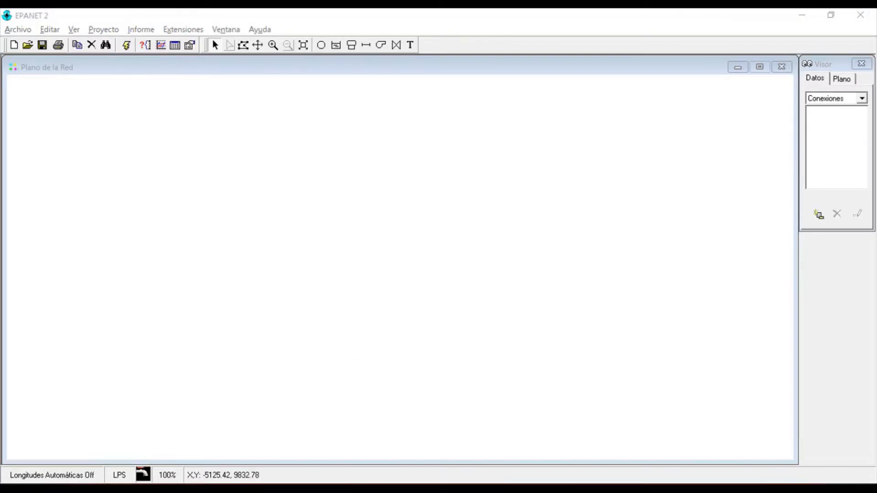
key(alt+Tab)
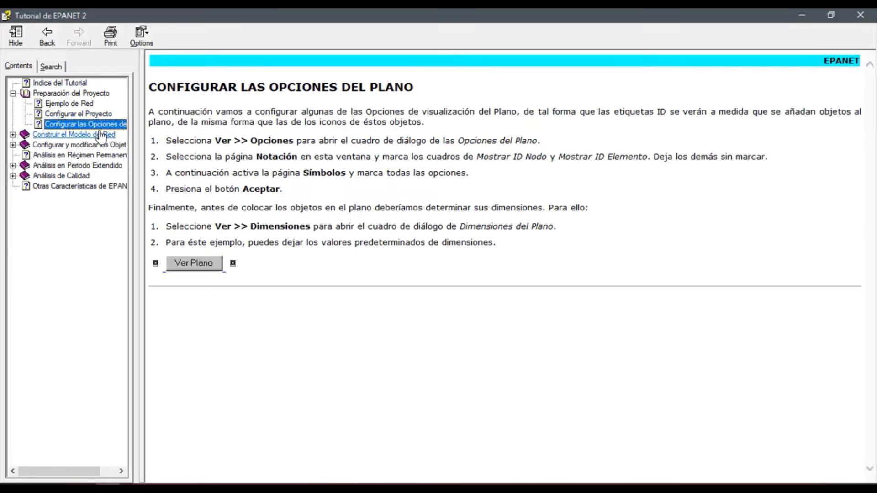
click(49, 136)
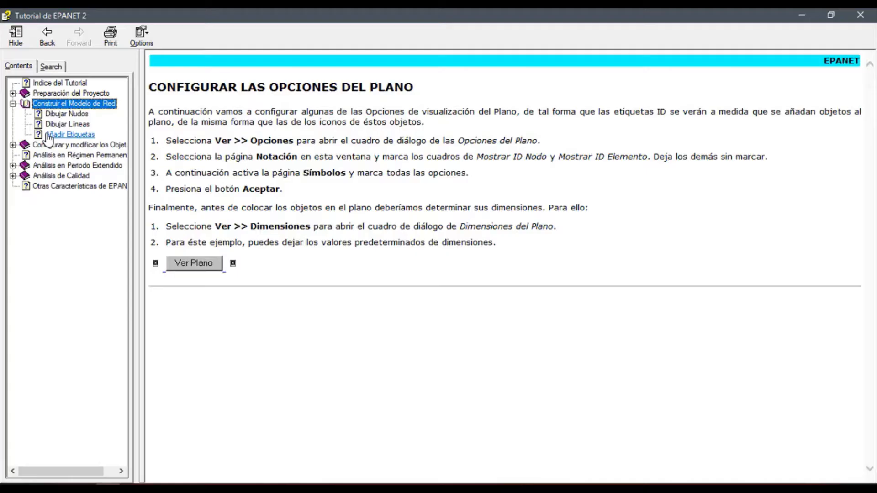
click(80, 115)
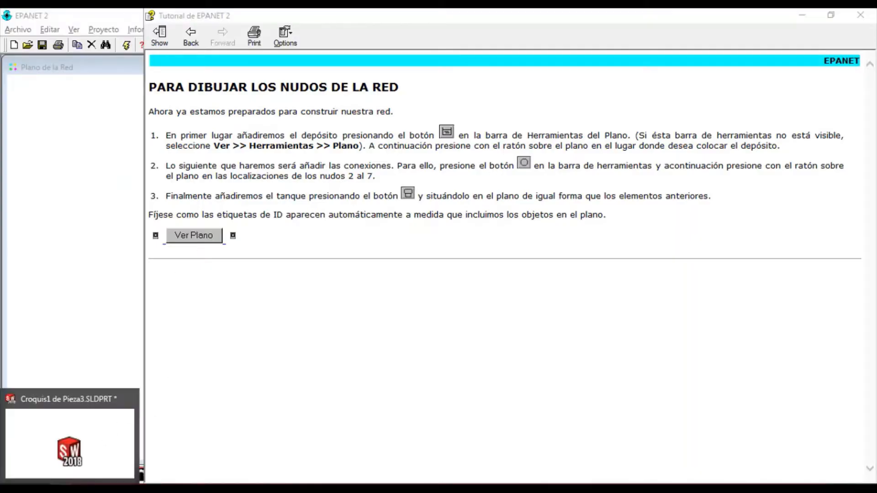
Switch to SOLIDWORKS, create a new part document and start a sketch on the Alzado plane
click(71, 458)
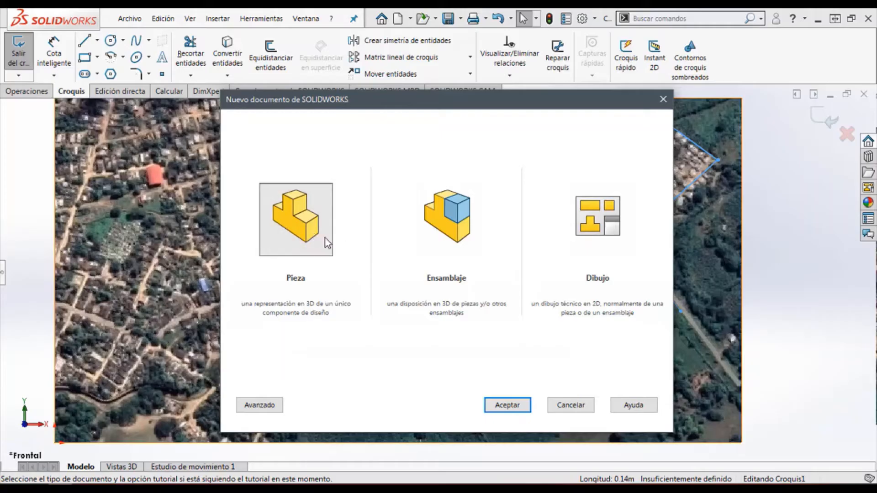
click(499, 411)
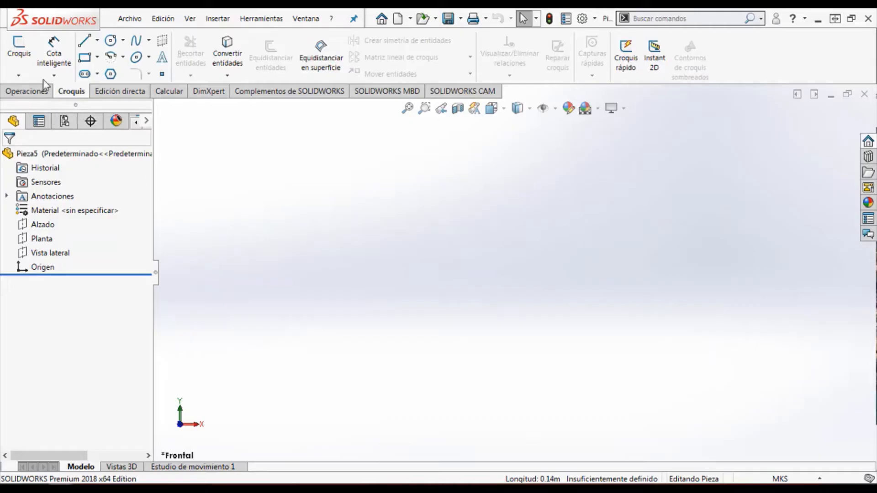
click(25, 58)
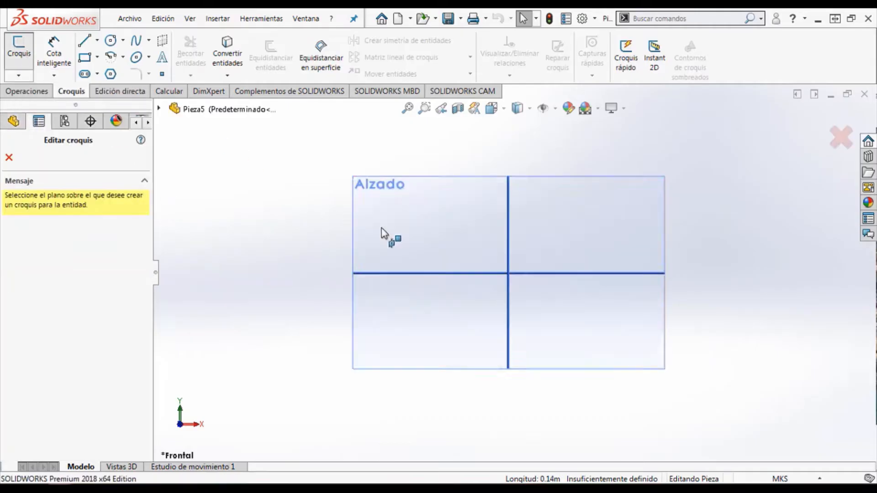
click(454, 230)
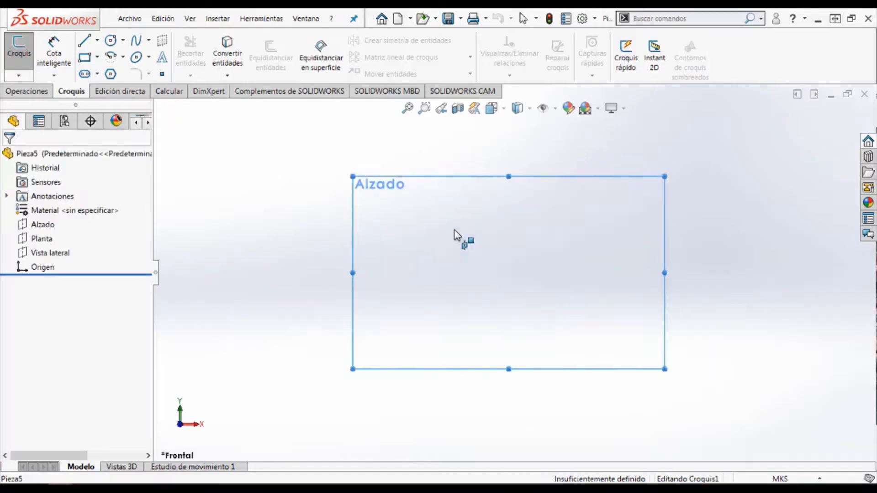
Insert the picture fondoWNN-scale.jpg into the sketch as a sketch image at its default position and size
click(267, 21)
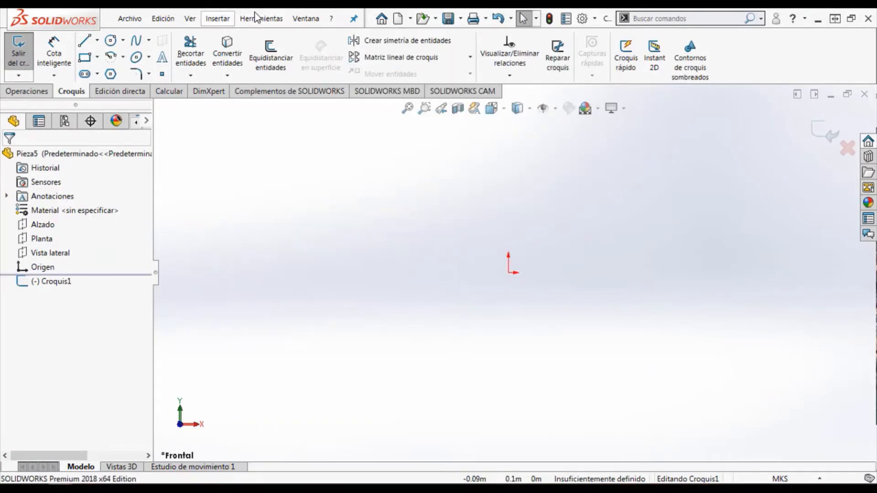
click(262, 18)
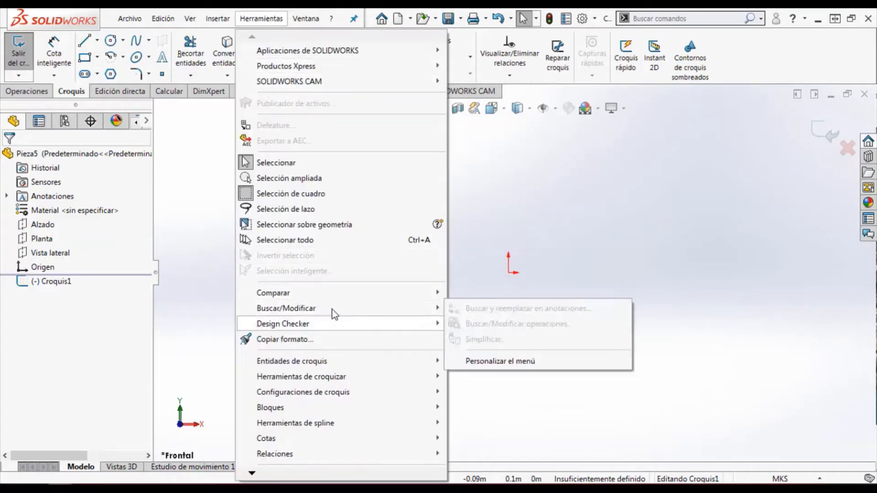
mouse_move(380, 378)
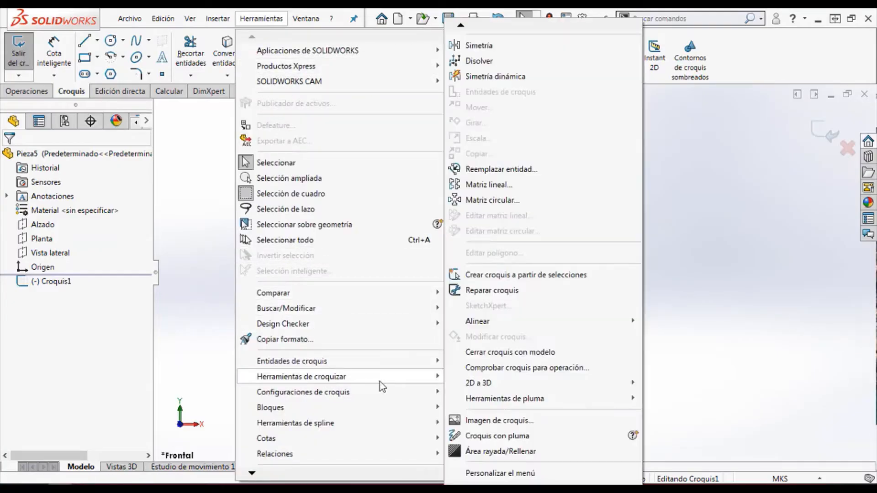
click(492, 421)
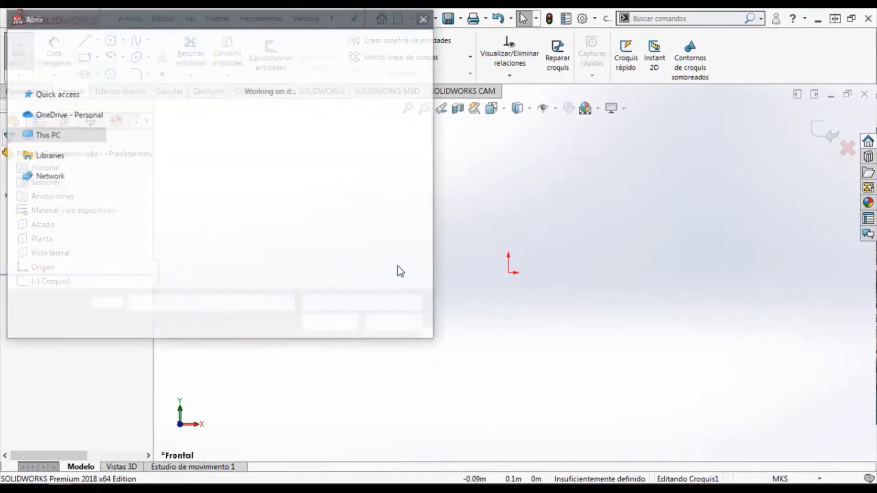
click(307, 205)
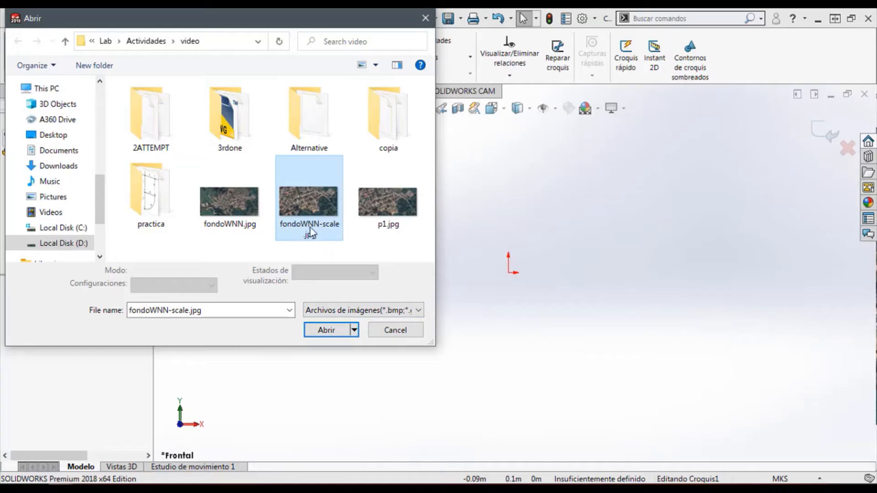
click(321, 331)
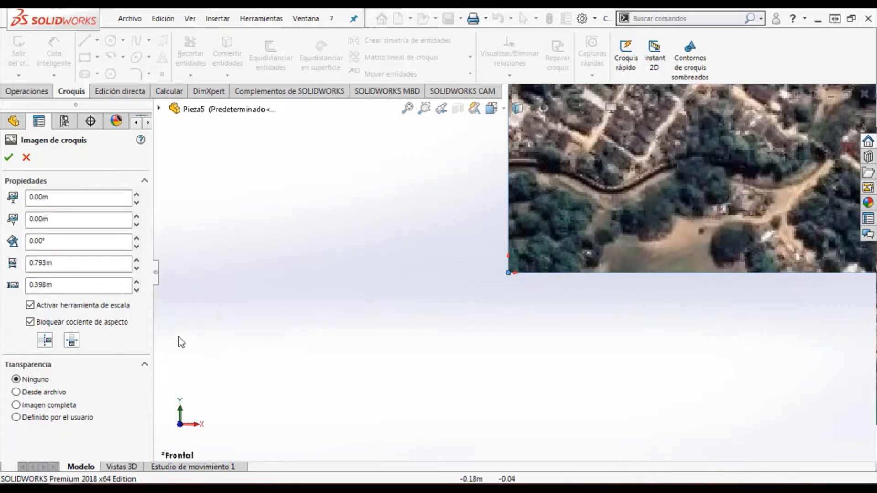
click(8, 157)
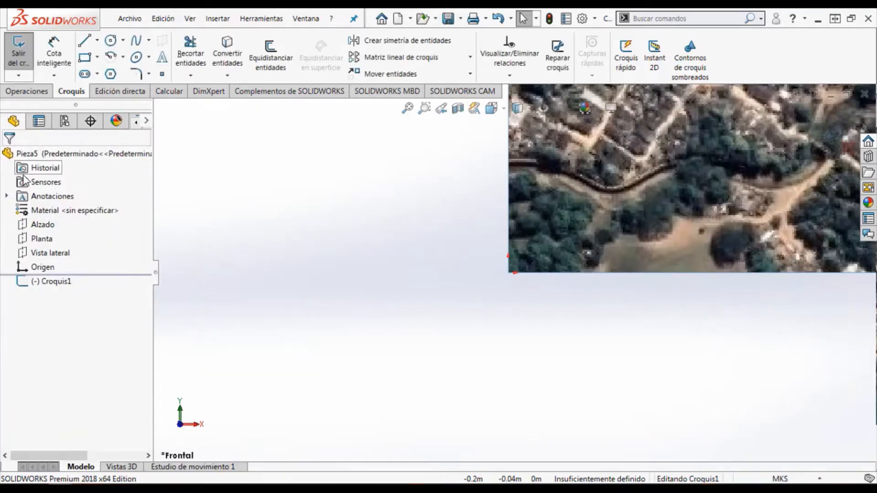
Place nine sketch points over the aerial image, at the northeastern housing block's corners, along the main road and at the central street junctions
click(407, 109)
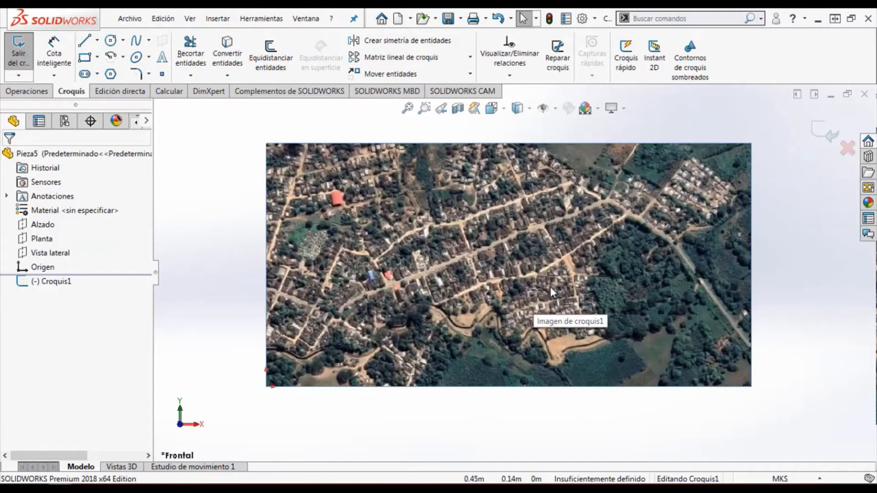
click(157, 275)
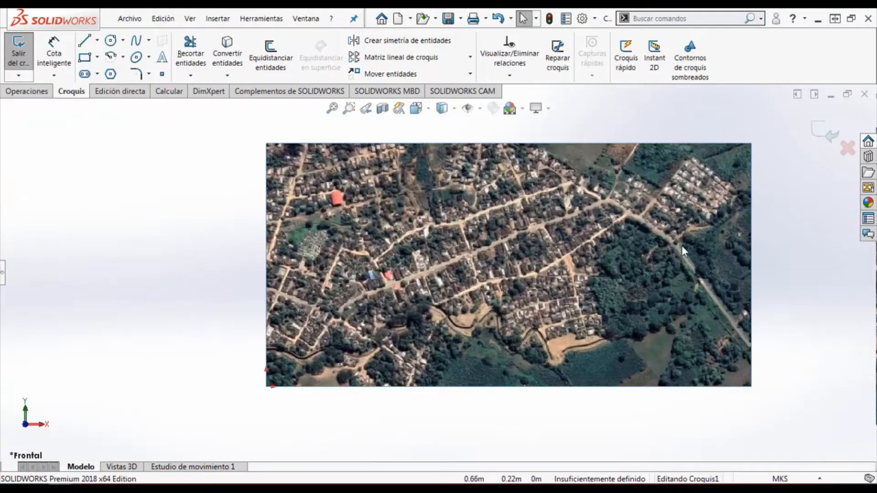
scroll(683, 239, down, 2)
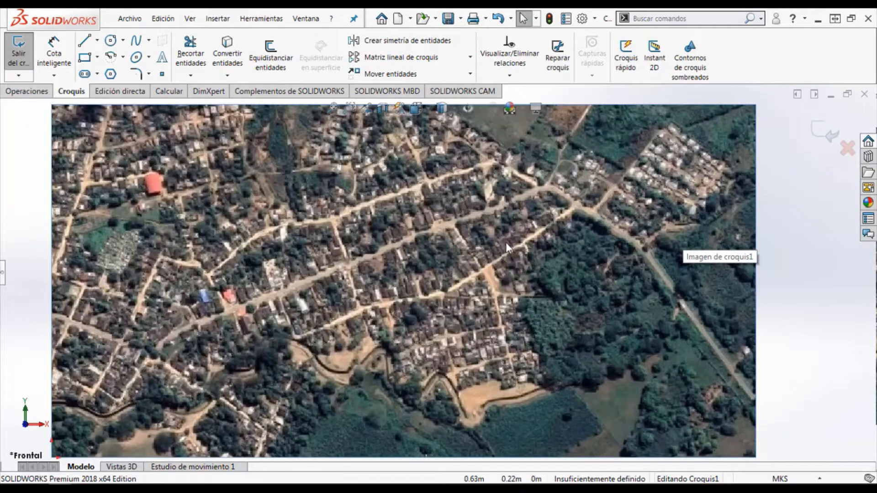
click(167, 78)
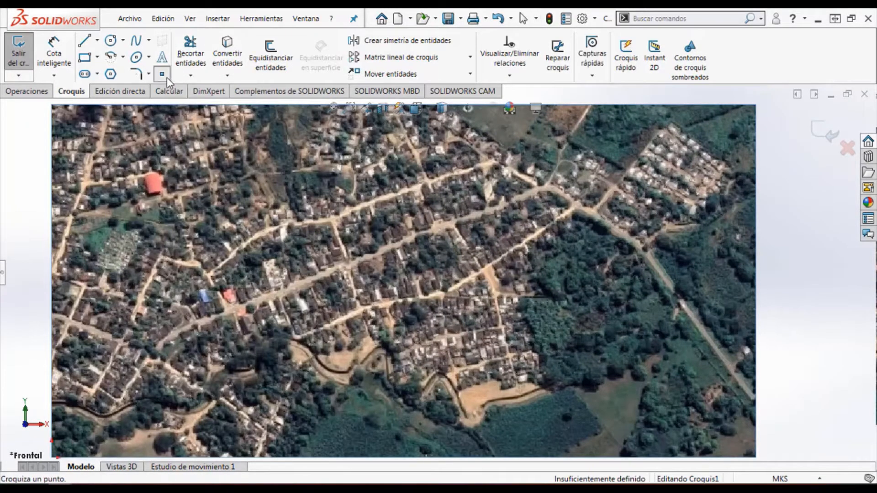
click(642, 246)
click(729, 169)
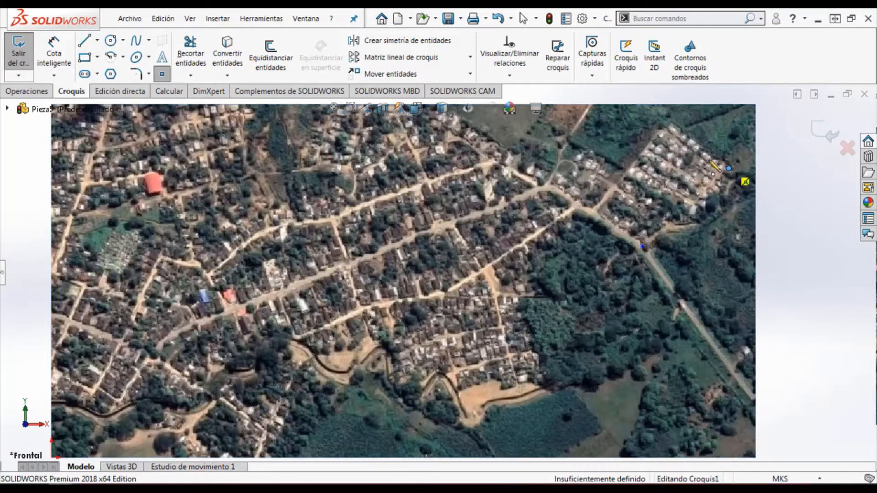
click(665, 123)
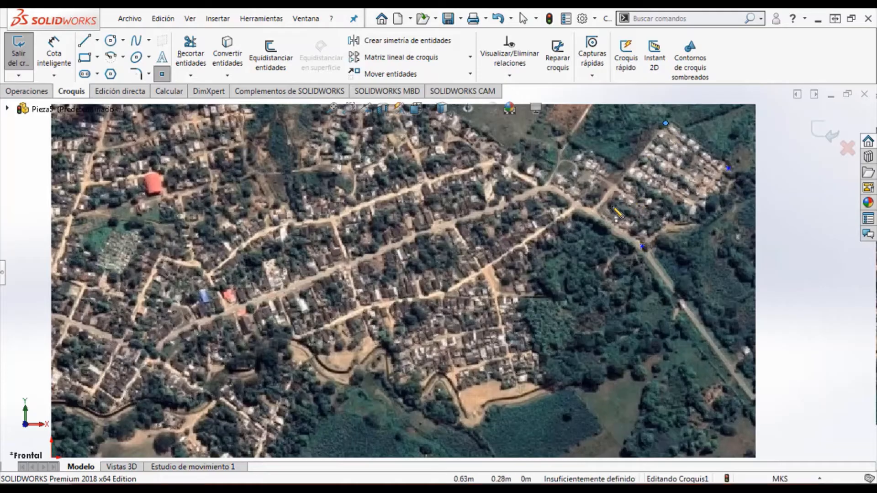
click(593, 213)
click(685, 308)
click(546, 189)
click(451, 225)
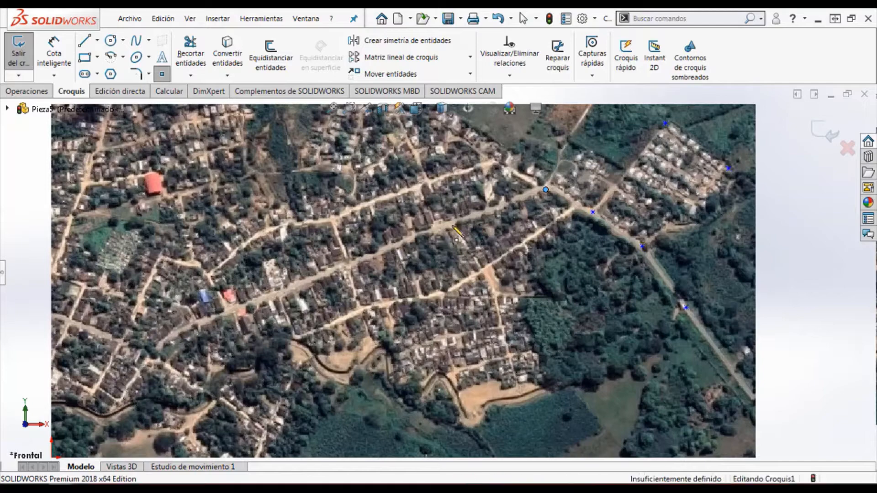
click(426, 182)
click(496, 162)
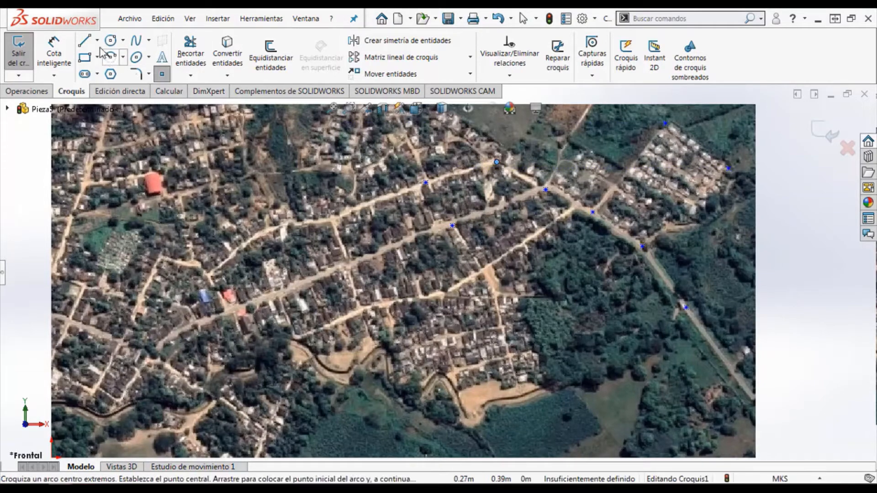
Draw connected lines from the southeastern road point through the next road point, around the housing block's outer corners, to the two road junctions to the west
click(84, 40)
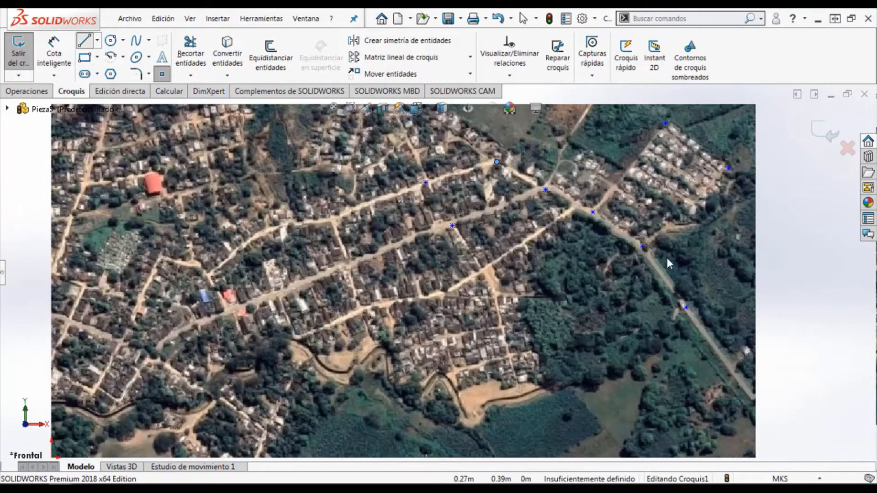
click(686, 308)
click(643, 247)
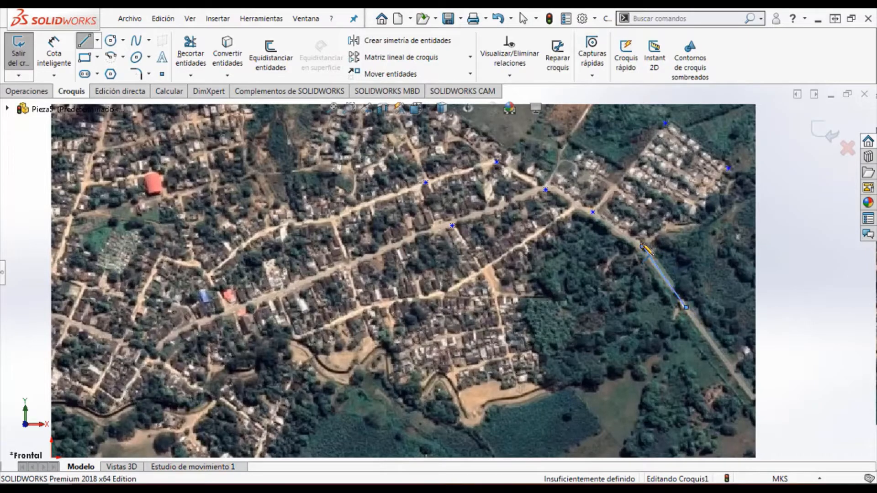
click(729, 168)
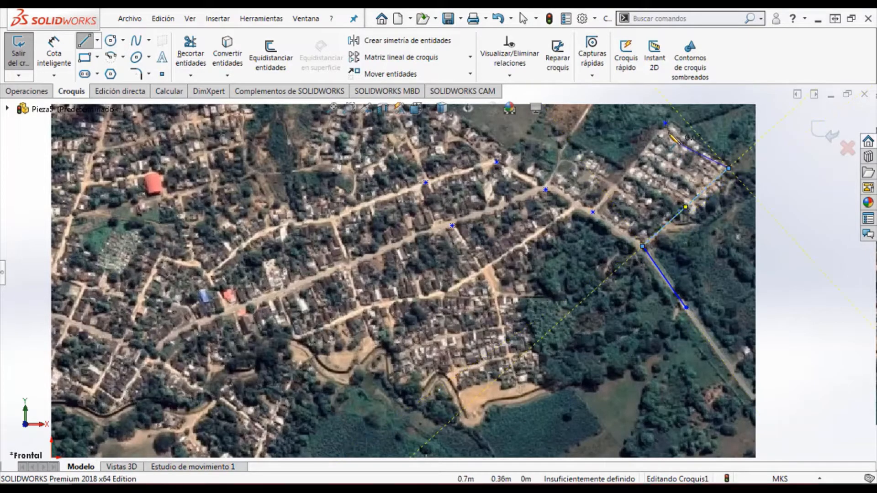
click(665, 124)
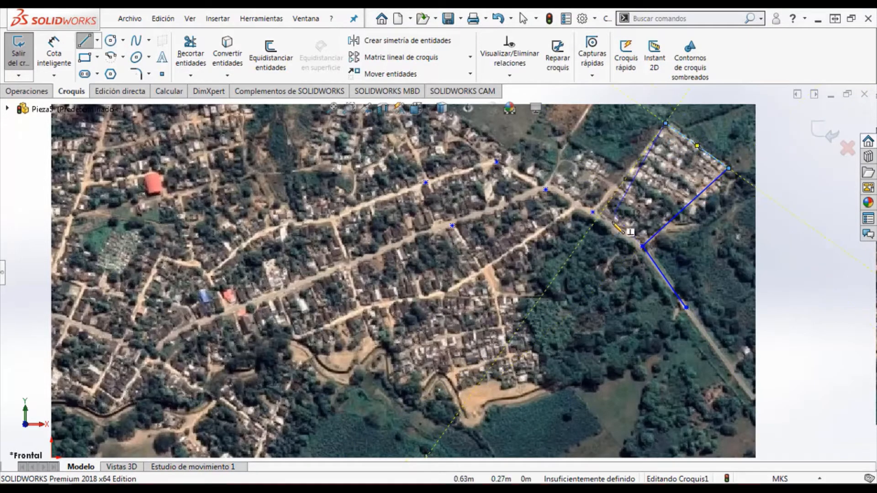
click(593, 211)
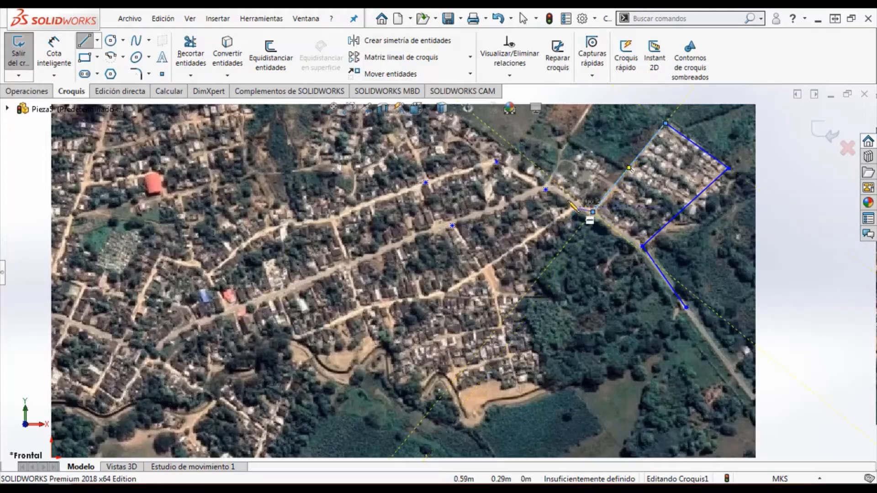
click(546, 189)
key(Escape)
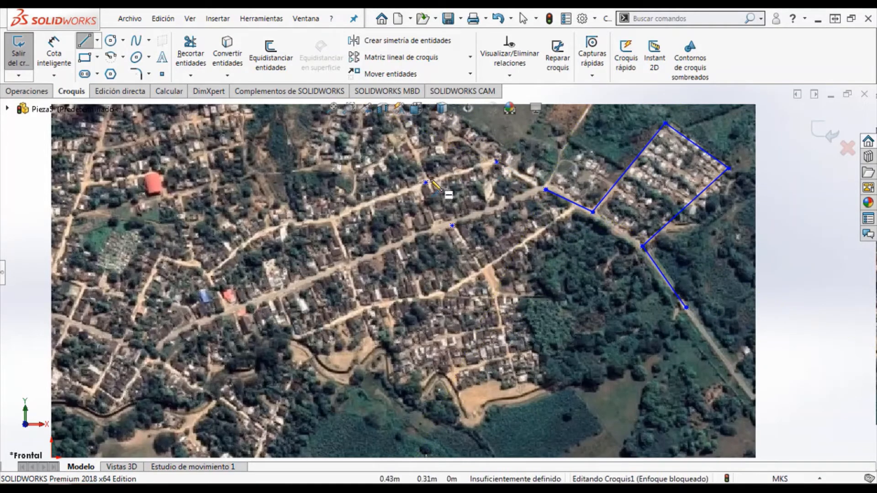
Draw two connected lines from the northern street's inner point through the middle street's point to the main road junction where the first line chain ends
click(426, 183)
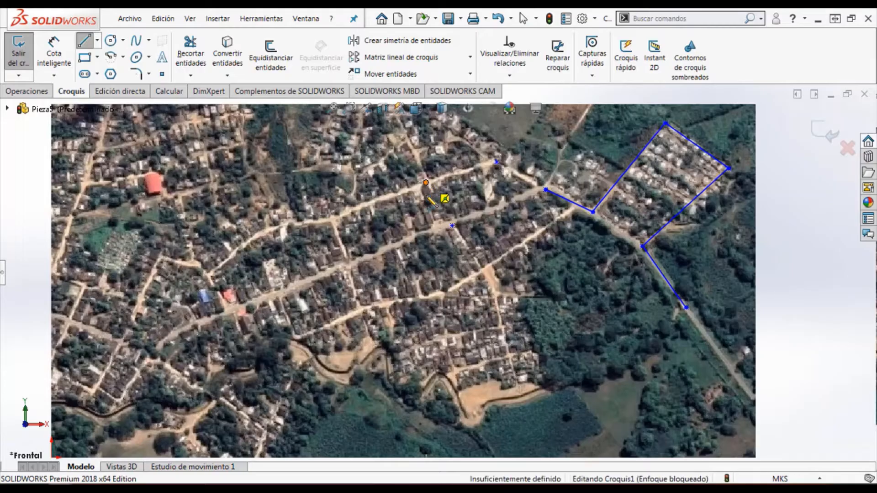
click(452, 226)
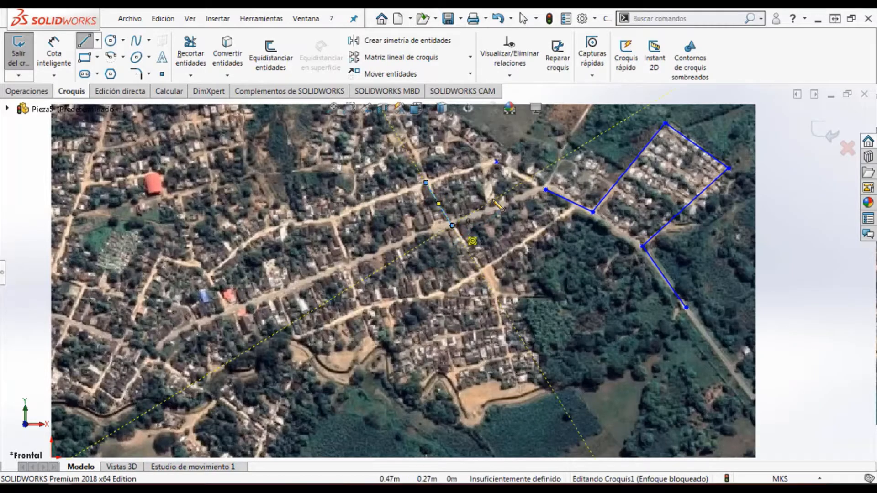
click(545, 189)
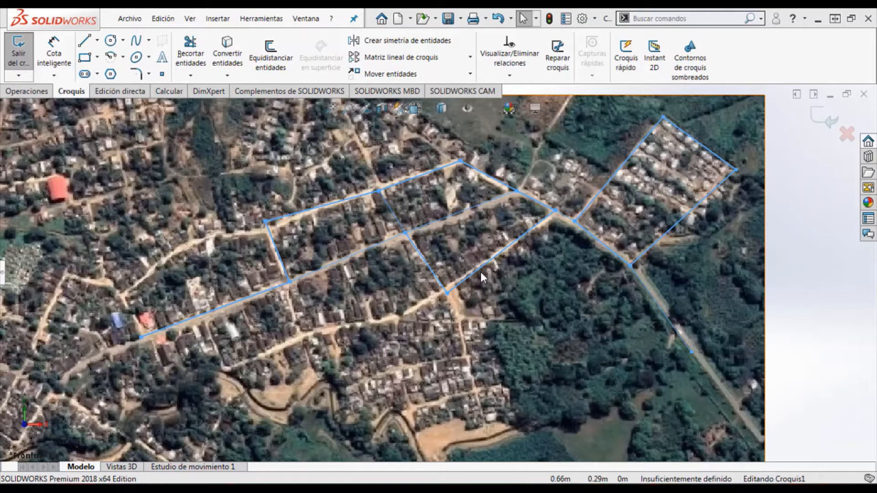
Set up saving a copy of the sketched network in DXF format under the file name reddetuberias.DXF
click(137, 23)
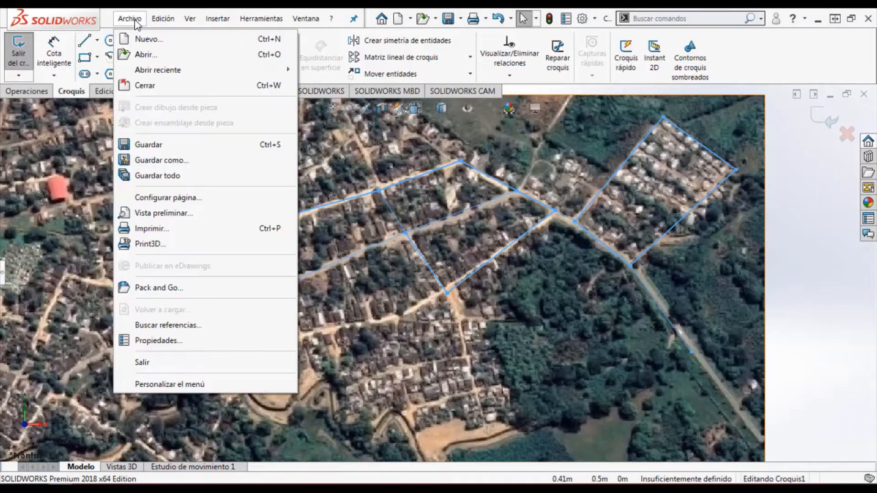
click(170, 161)
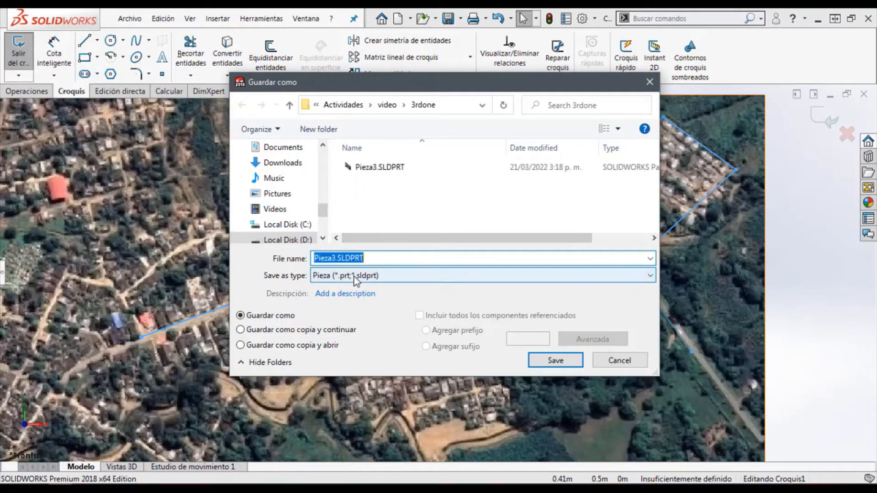
click(357, 276)
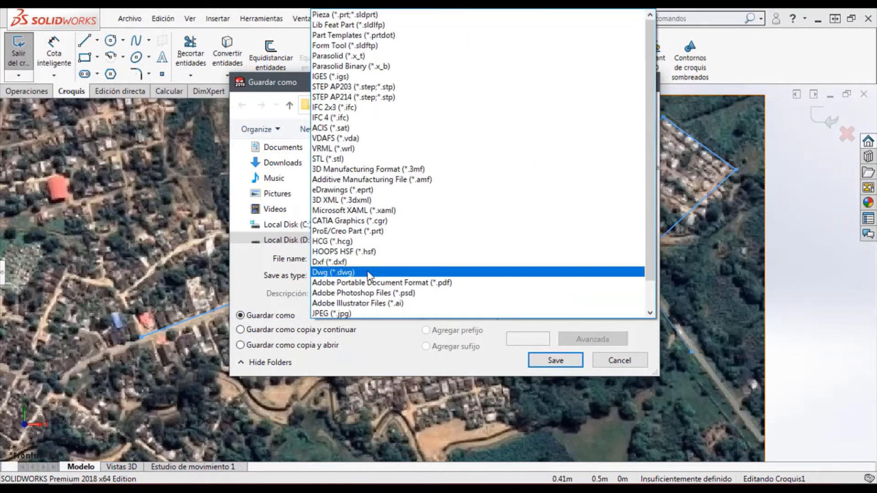
click(333, 262)
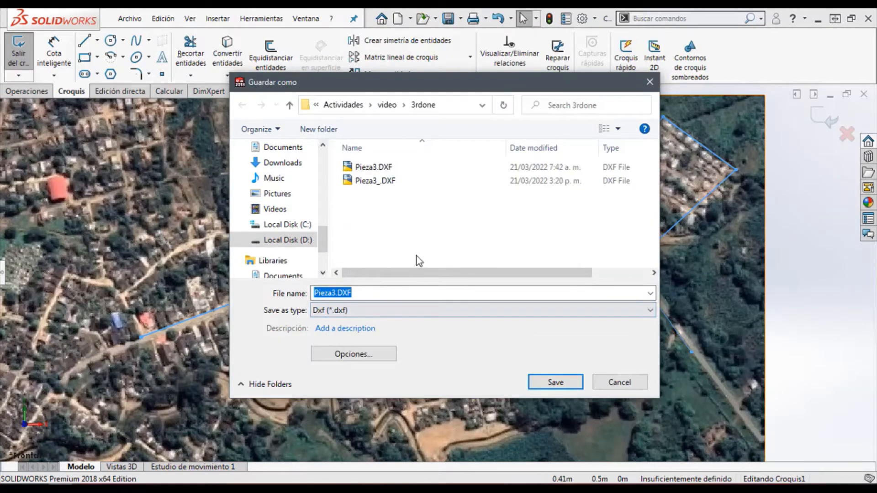
click(337, 293)
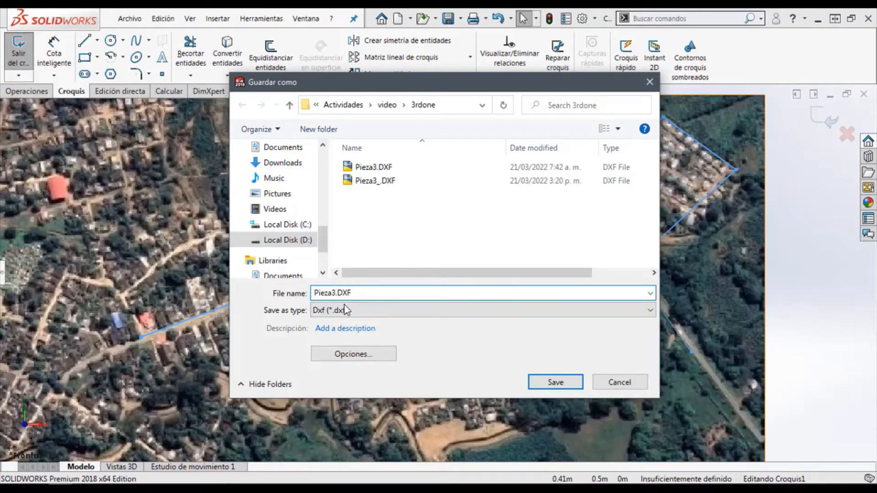
key(BackSpace)
key(BackSpace)
key(BackSpace)
text(red)
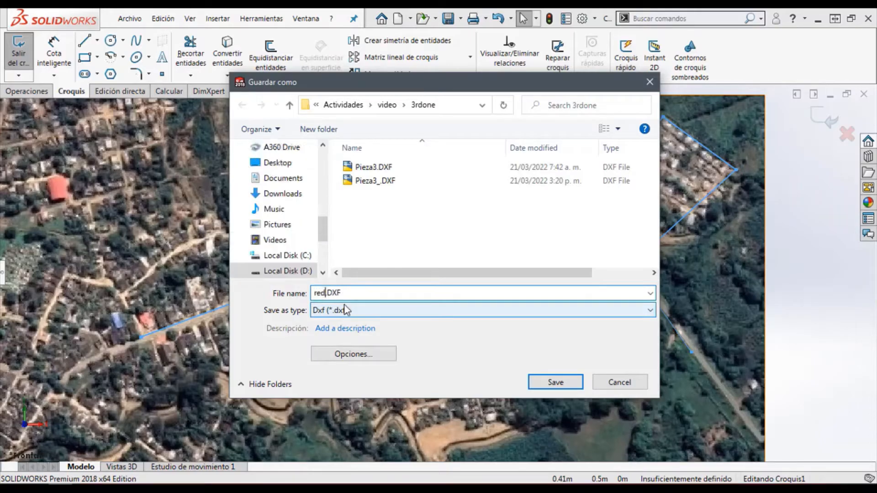
text(detuberias)
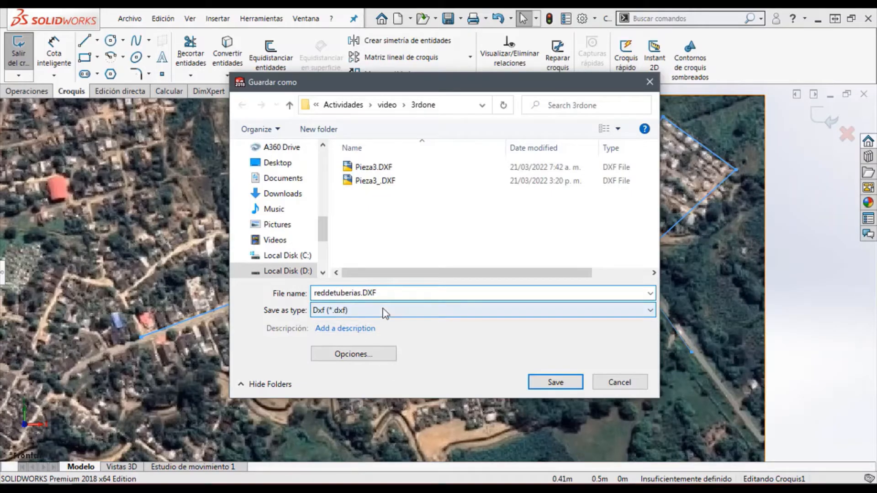
Save the DXF file, exporting the current annotation view as a single file and accepting the cleanup preview without removing entities
click(549, 384)
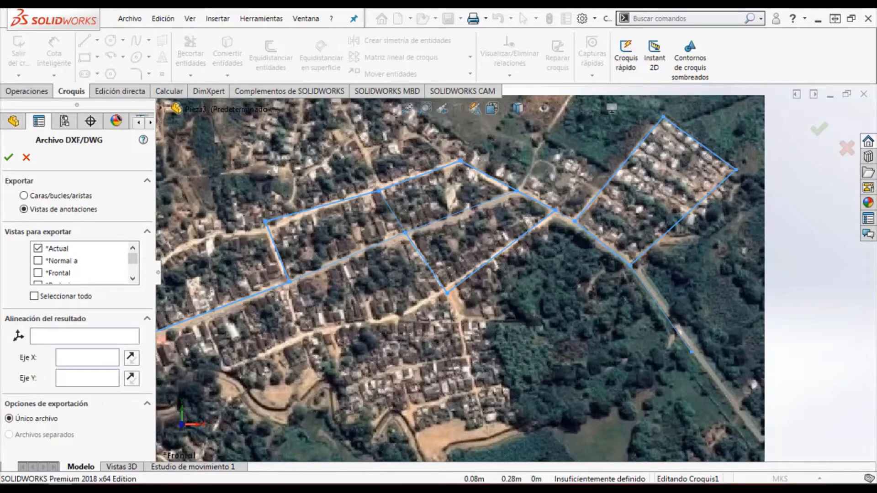
click(11, 161)
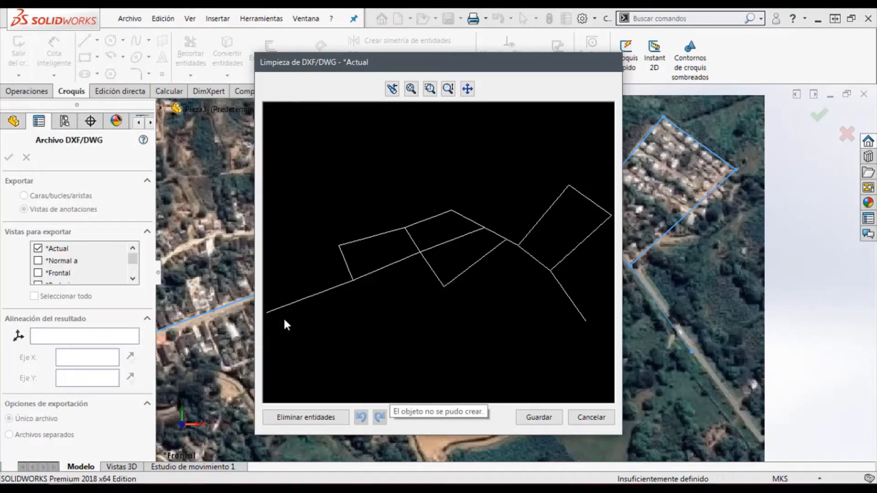
click(533, 414)
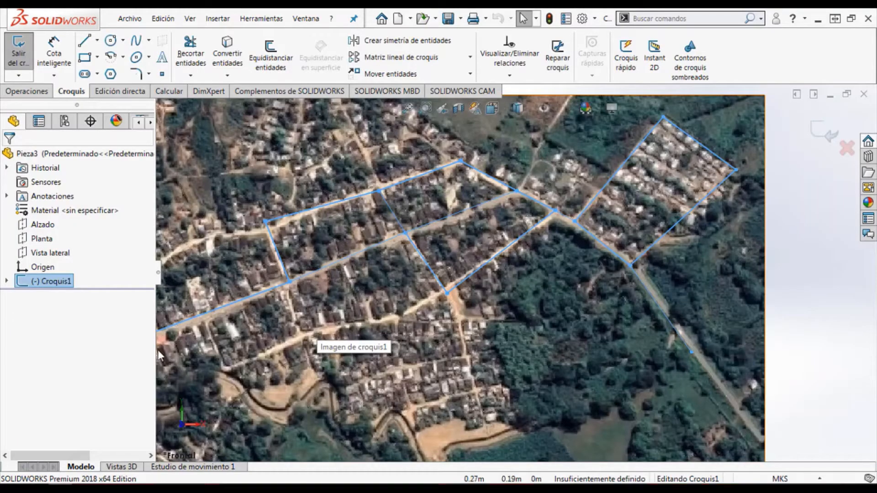
Switch to EpaCAD and open the drawing reddetuberias.DXF for conversion
mouse_move(108, 489)
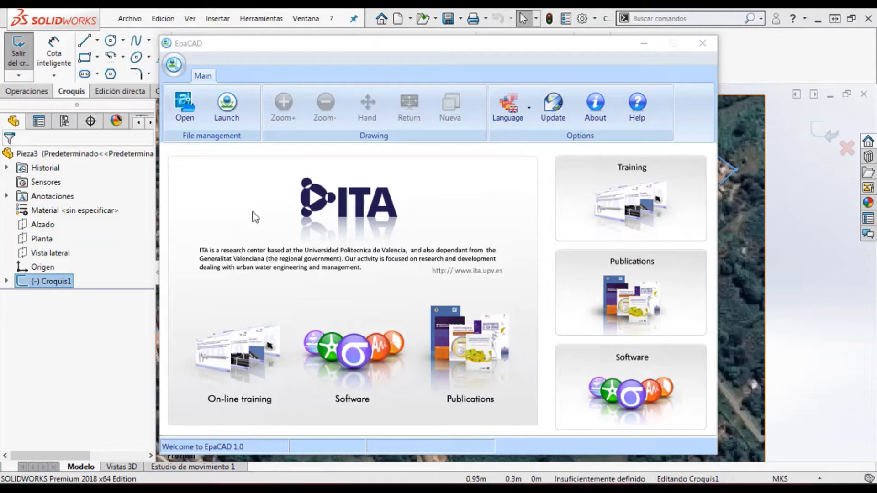
click(187, 44)
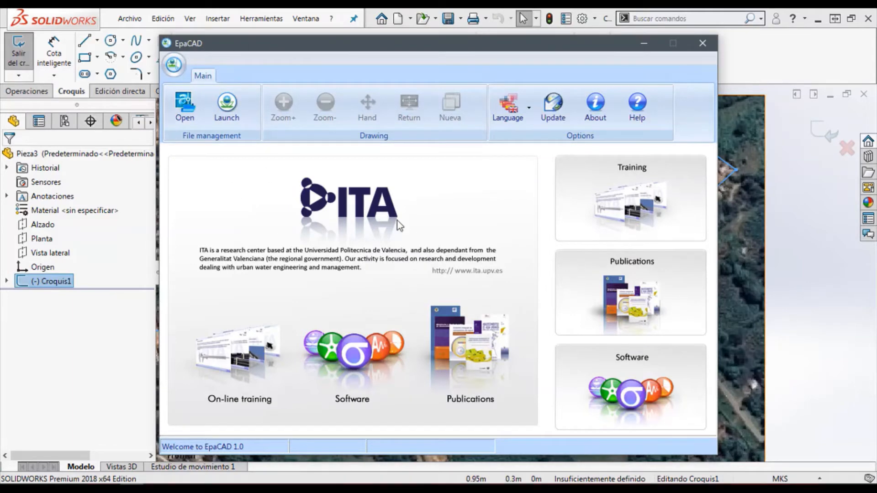
click(186, 109)
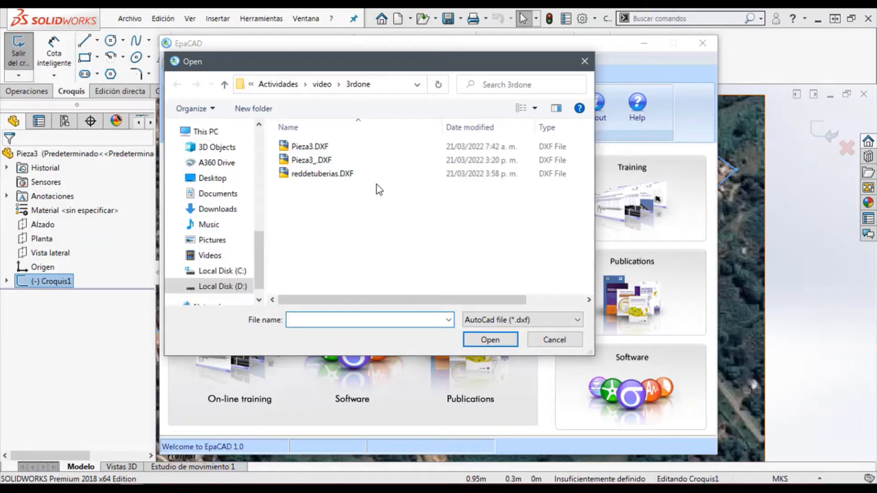
click(322, 174)
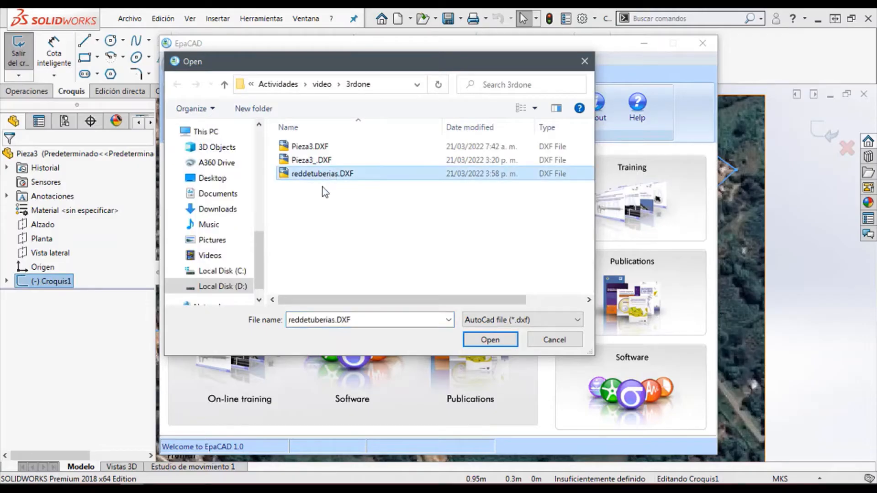
click(489, 341)
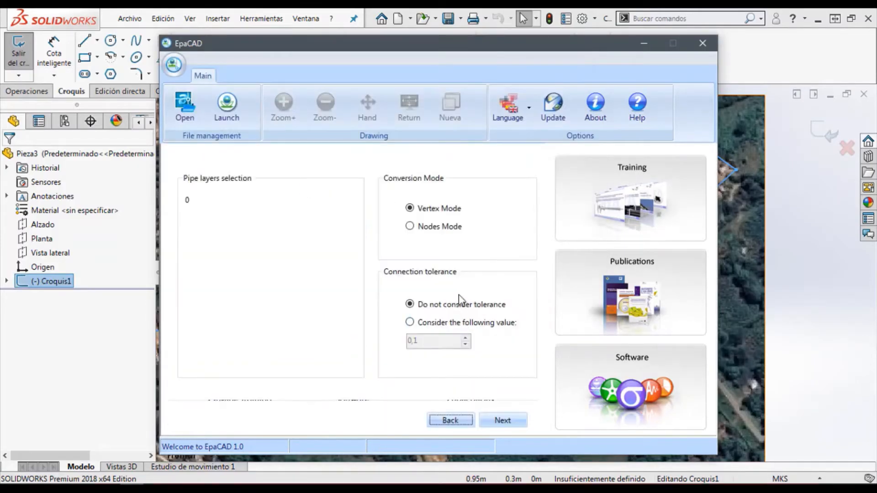
Convert pipe layer 0 in Vertex Mode without tolerance and save it as red de tuberias.inp, replacing the existing file
click(204, 201)
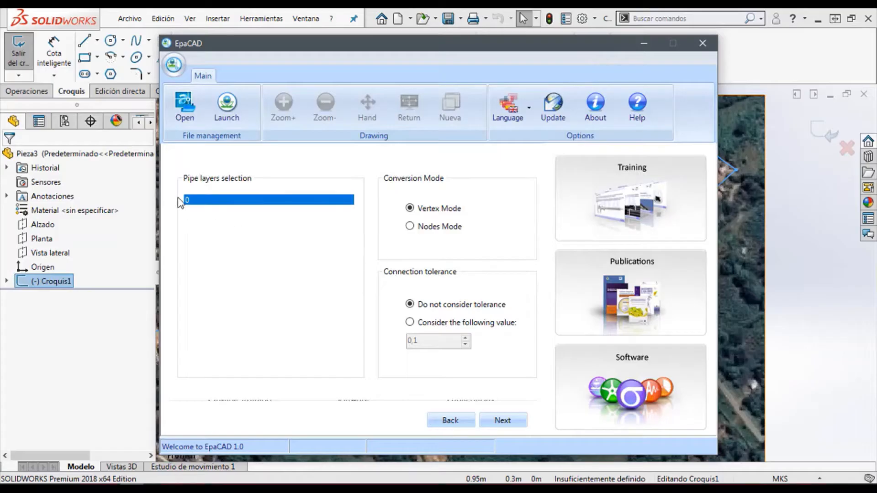
click(496, 423)
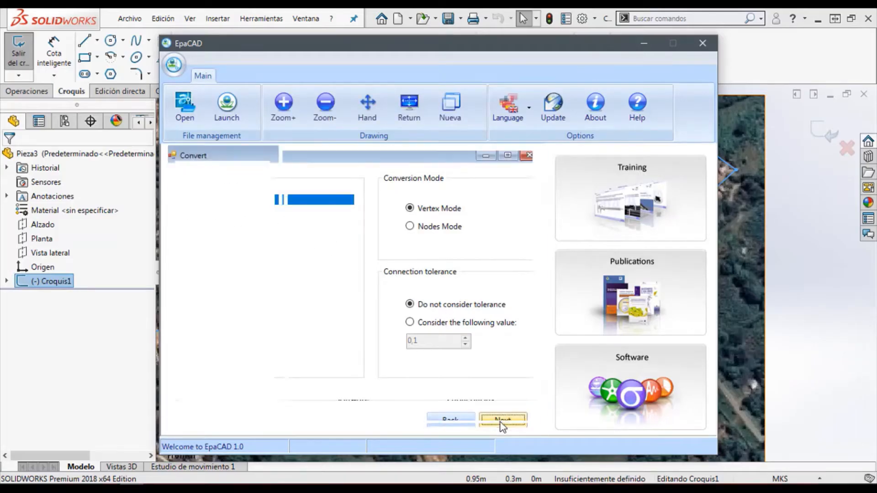
click(496, 416)
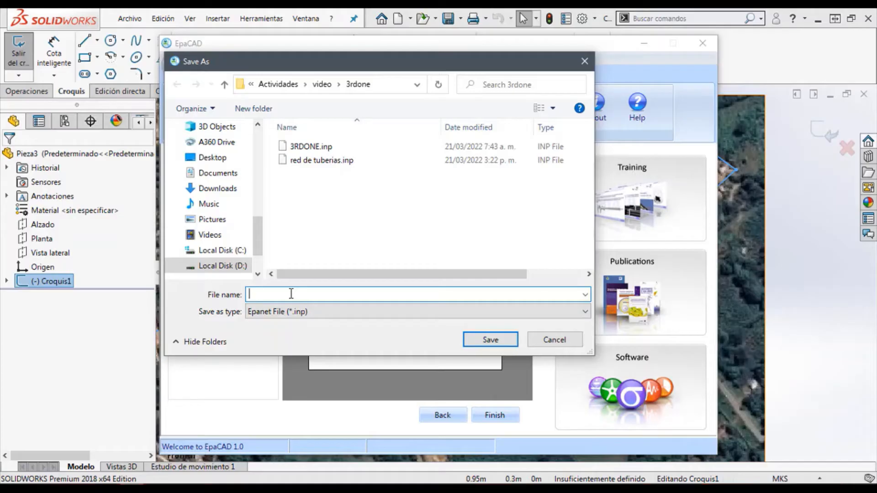
click(322, 160)
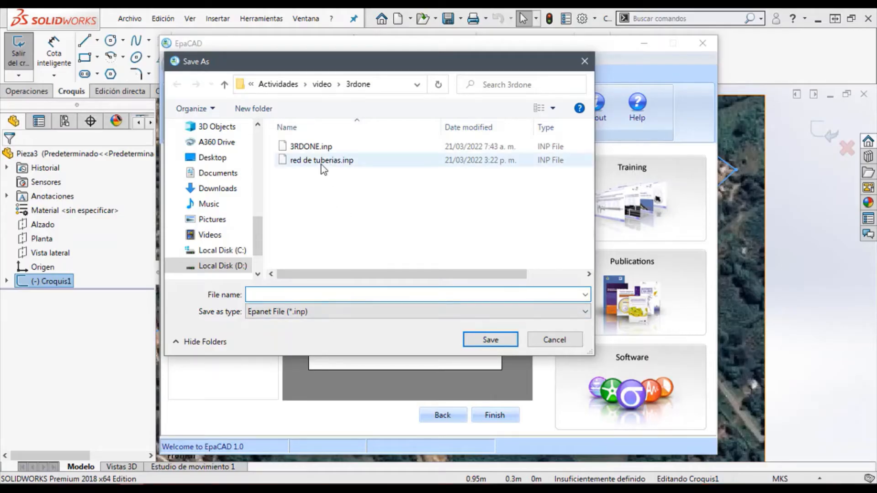
click(490, 340)
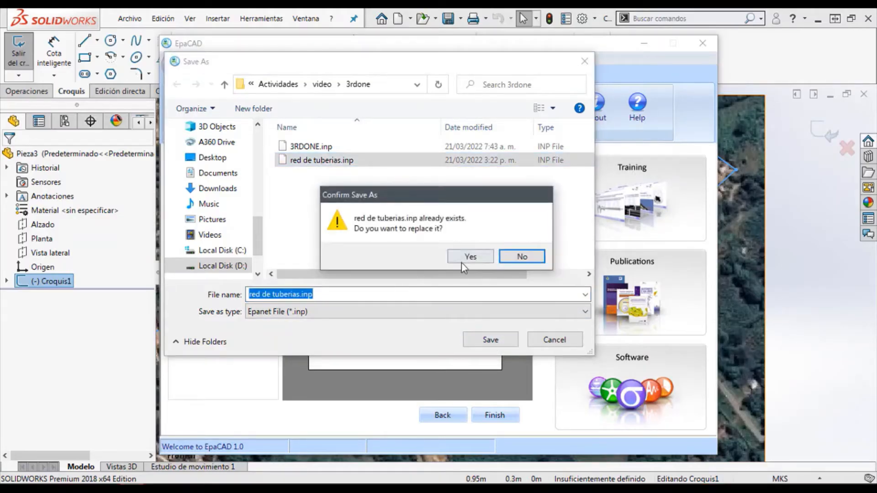
click(467, 258)
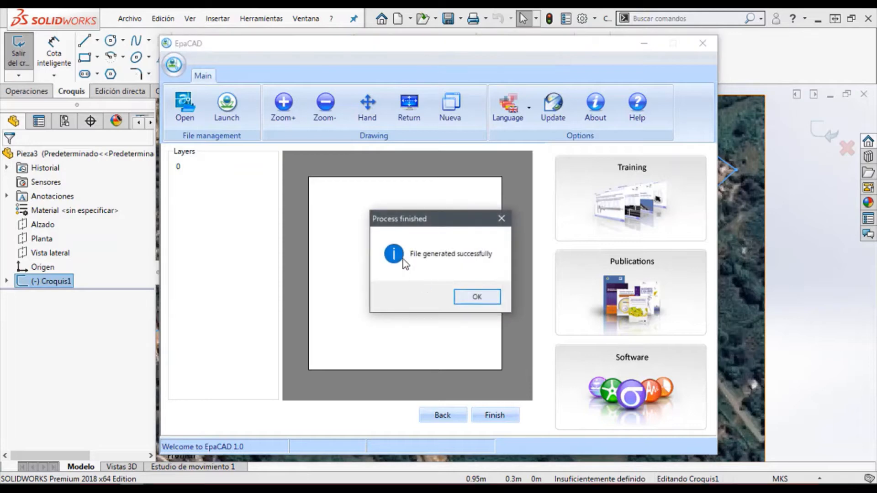
click(478, 298)
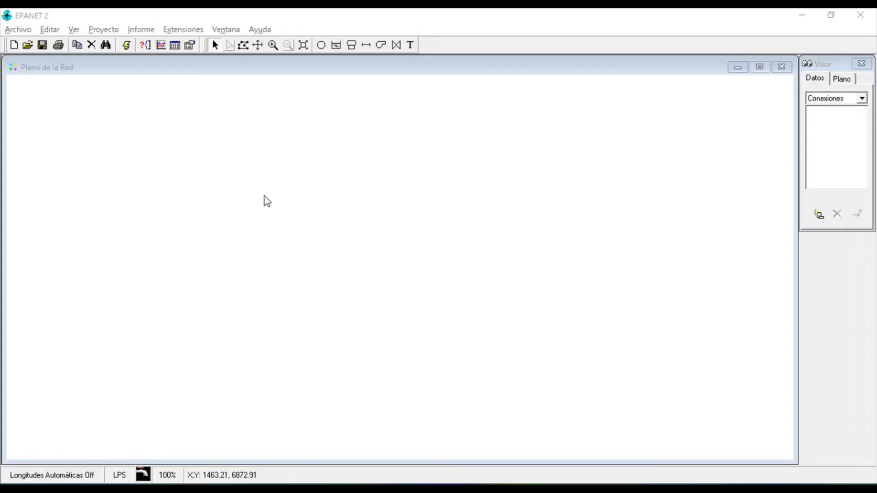
Switch to EPANET and import the network file red de tuberias.inp
click(21, 30)
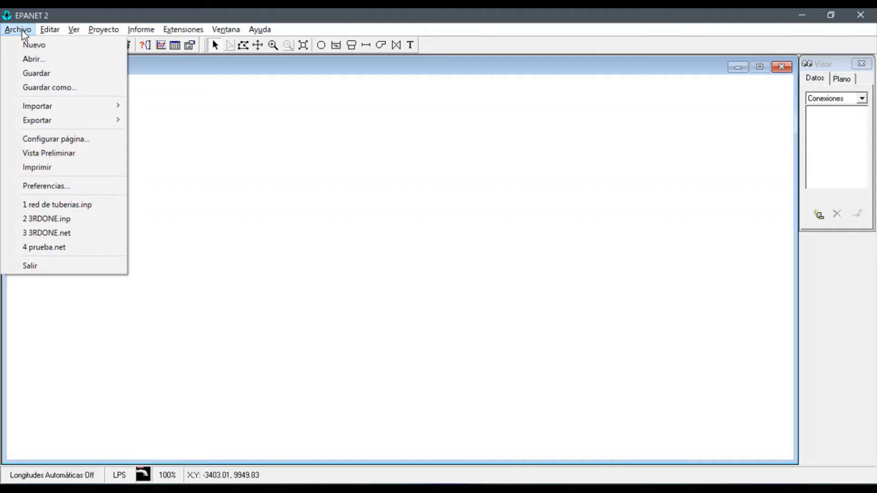
mouse_move(62, 110)
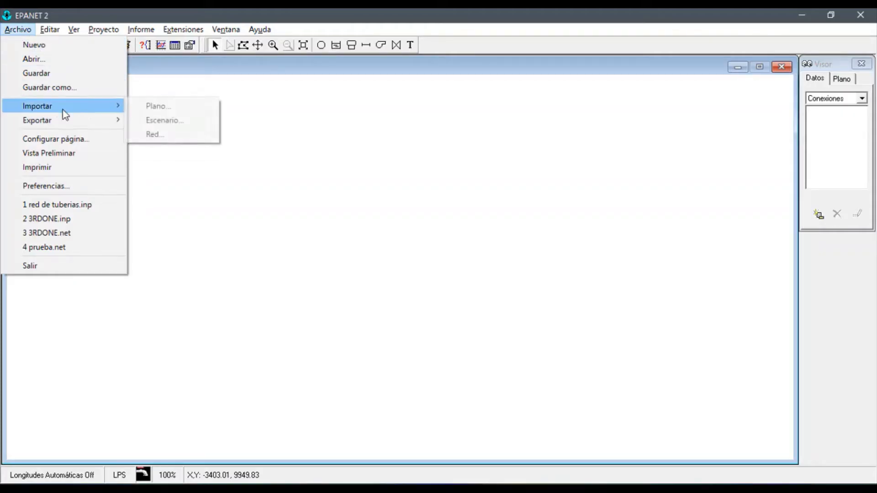
click(147, 135)
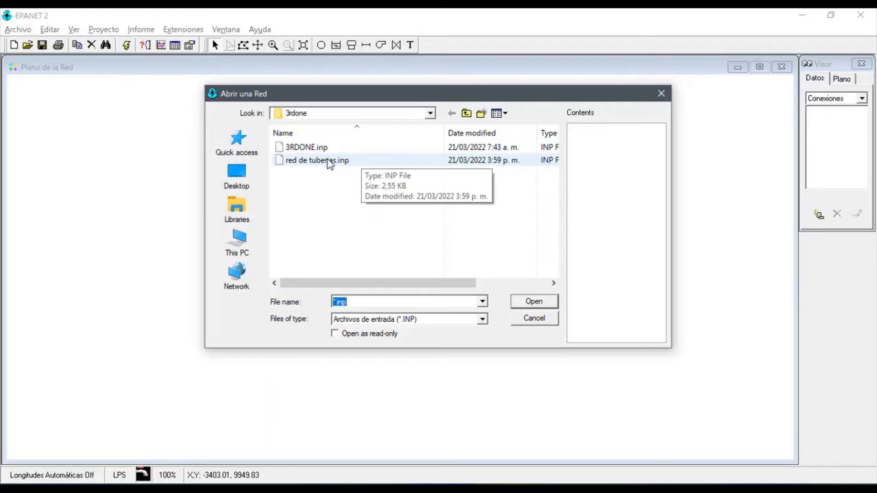
click(330, 160)
click(532, 303)
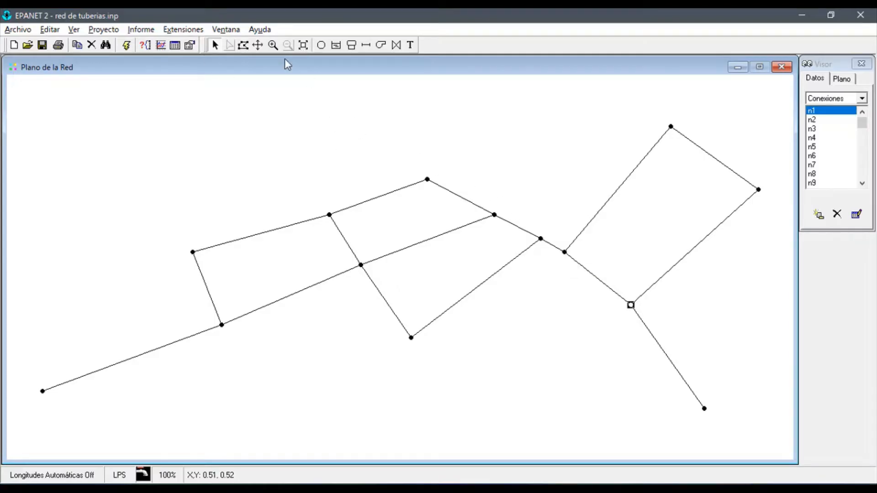
Turn on the display of node IDs and link IDs in the network map's label options
key(alt+Tab)
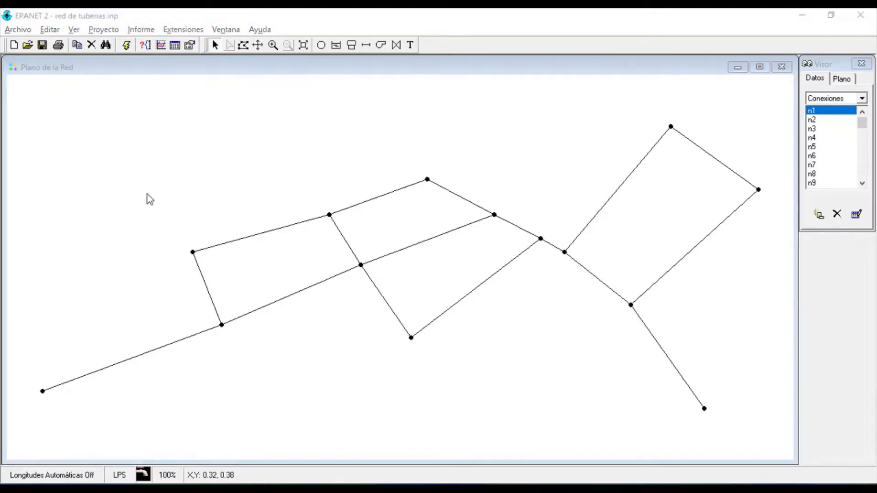
click(100, 32)
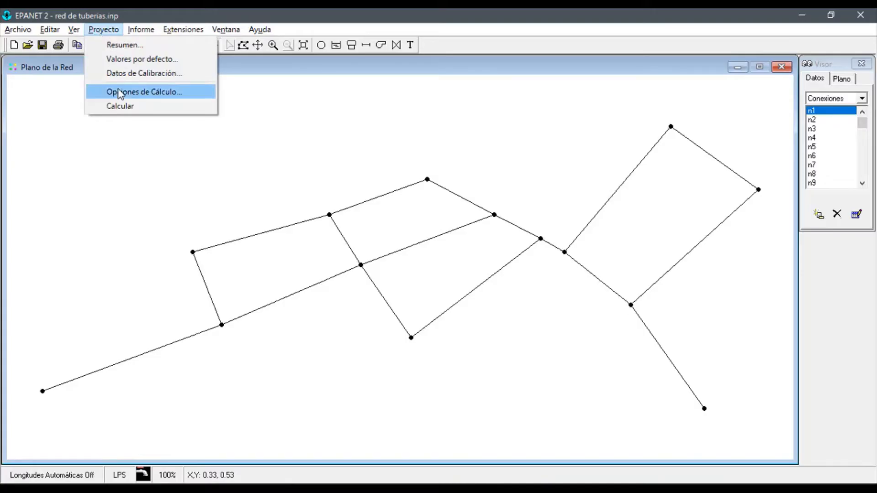
mouse_move(73, 31)
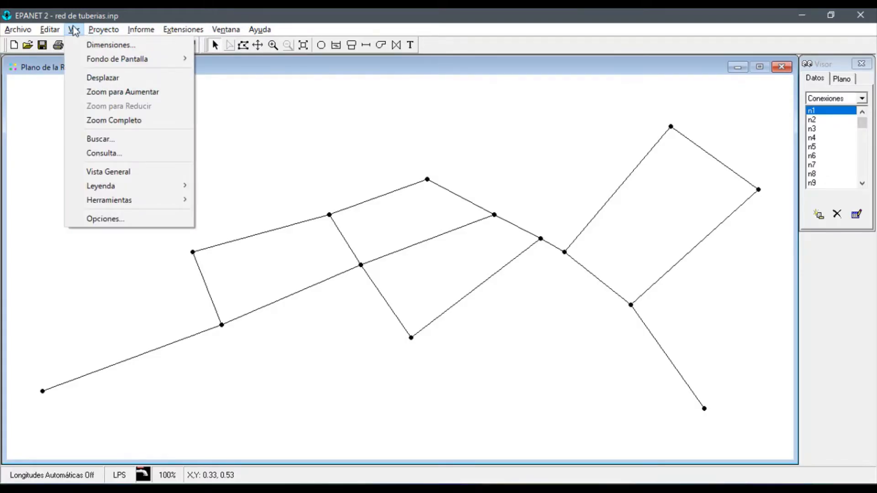
click(119, 220)
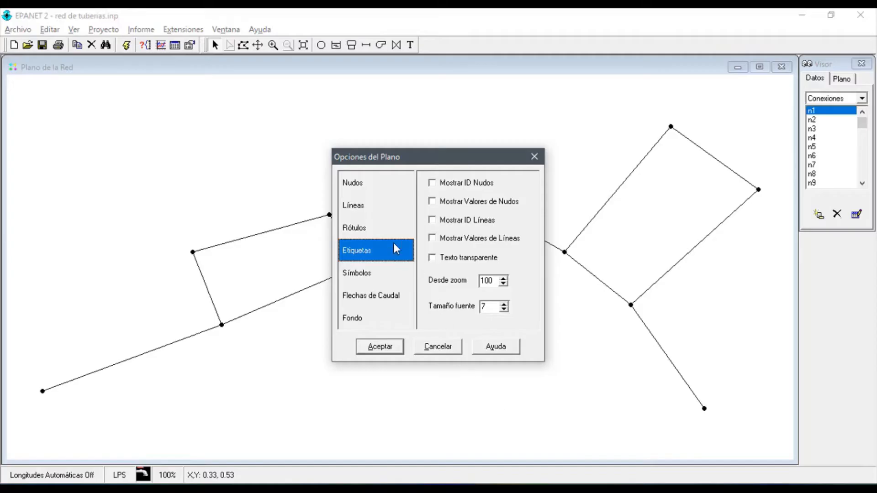
click(432, 184)
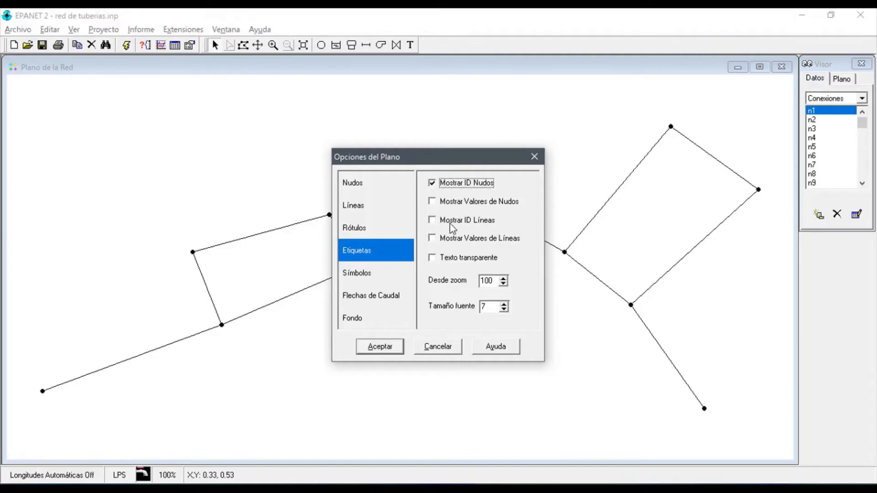
click(432, 221)
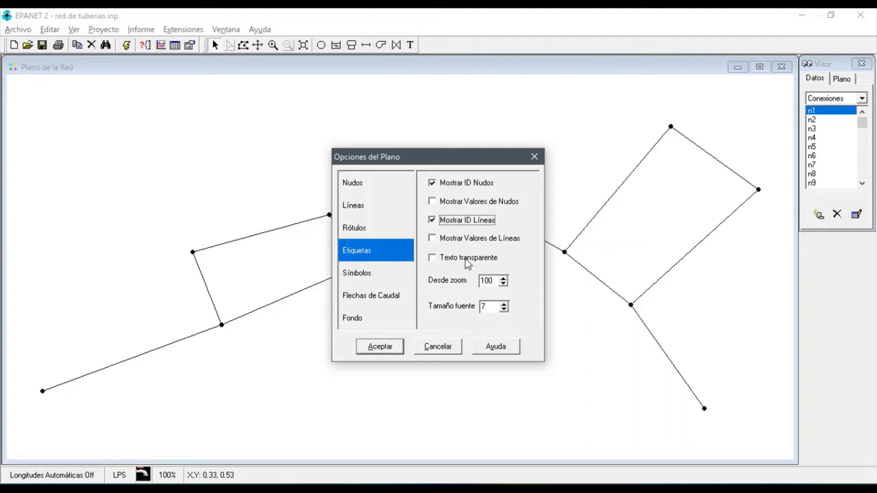
click(388, 347)
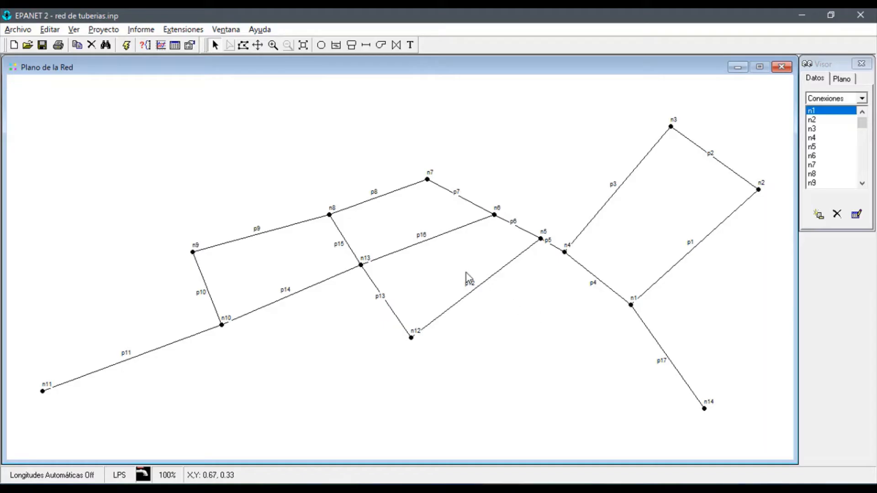
Place a reservoir to the left of node n14 and a tank just below node n11
click(336, 47)
click(604, 421)
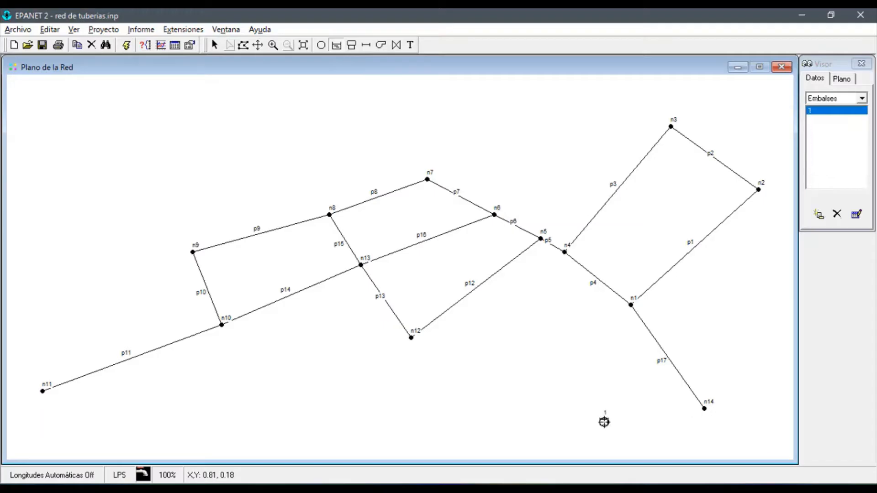
click(352, 45)
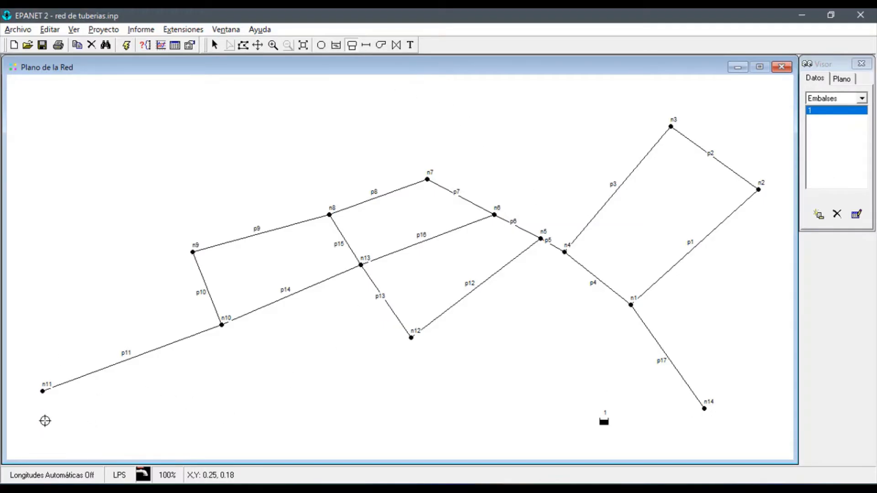
click(45, 424)
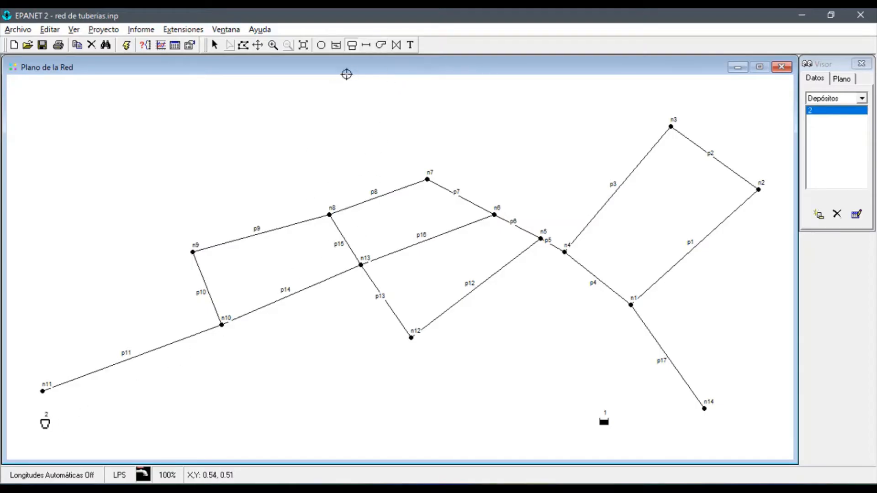
Connect node n11 to the tank with a pipe, and link the reservoir to node n14 with a pump
click(366, 45)
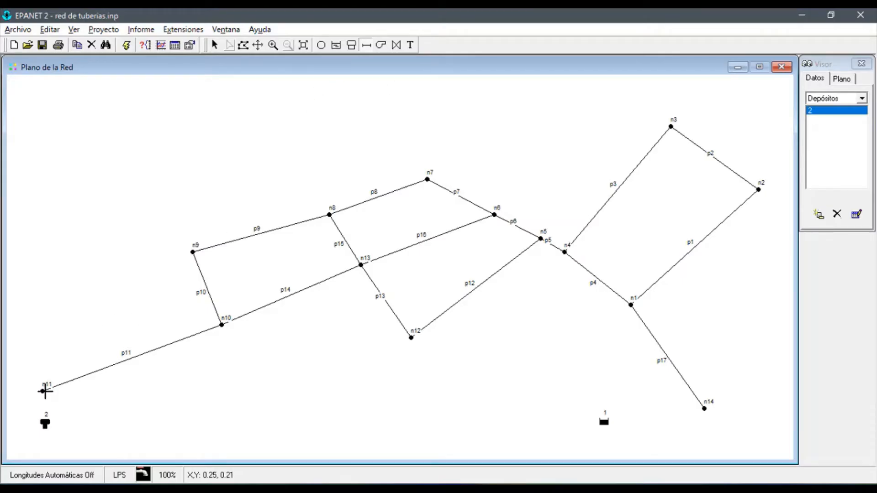
click(42, 390)
click(44, 422)
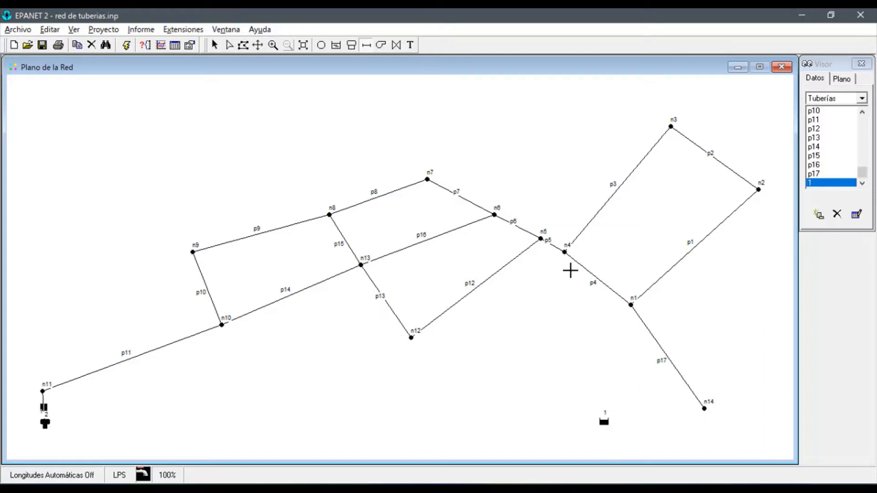
click(382, 45)
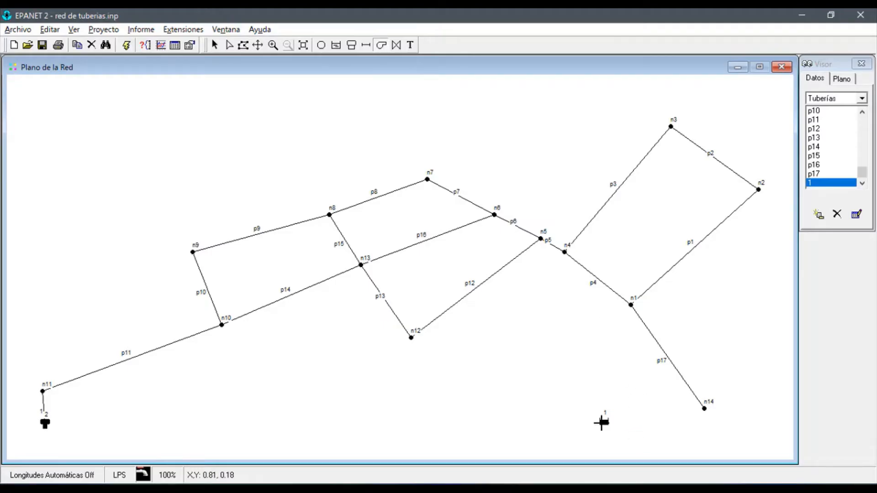
click(603, 421)
click(704, 408)
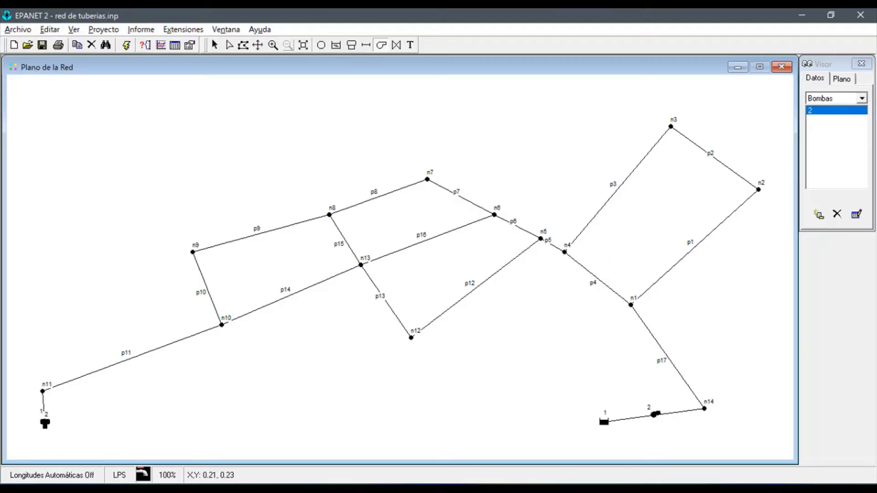
Consult the EPANET tutorial page on configuring object properties and view the pump's properties
key(alt+Tab)
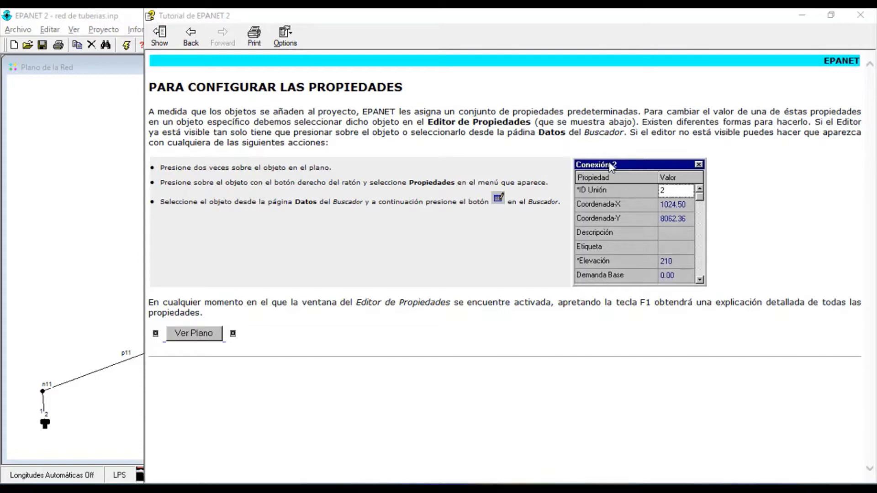
click(102, 261)
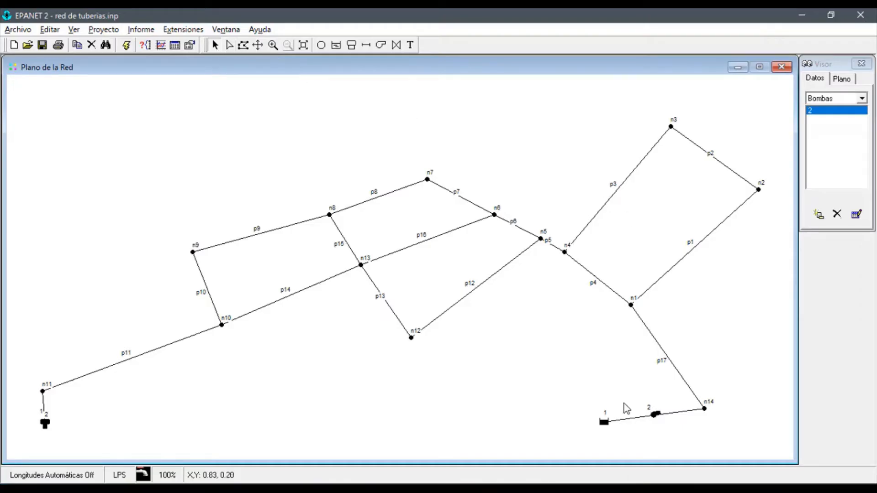
double_click(609, 423)
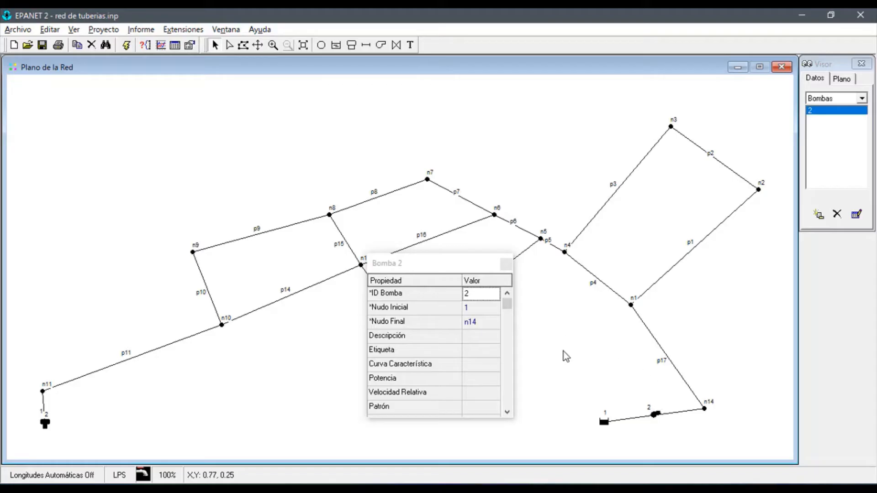
click(506, 265)
Set the reservoir's total head (Altura Total) to 210
double_click(604, 421)
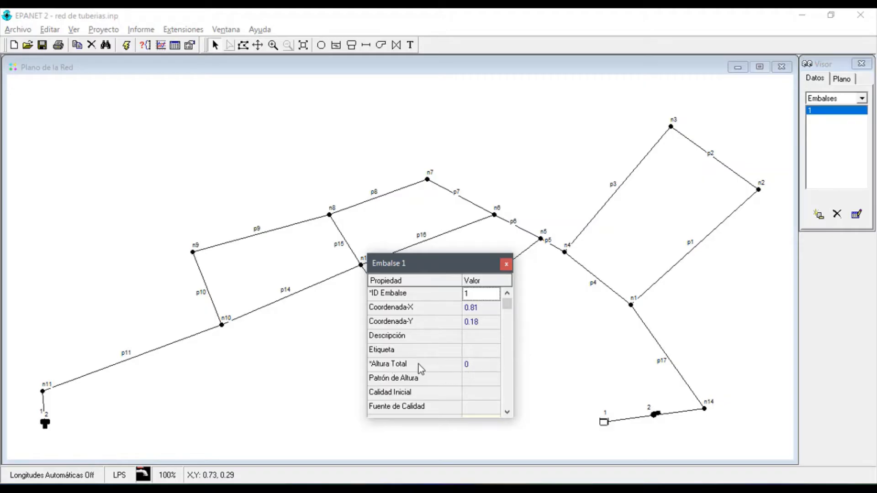
click(476, 366)
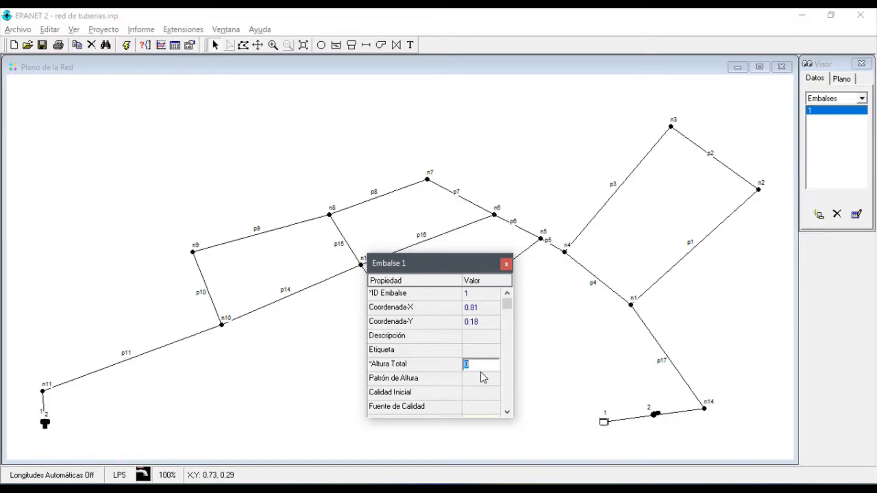
text(210)
click(506, 264)
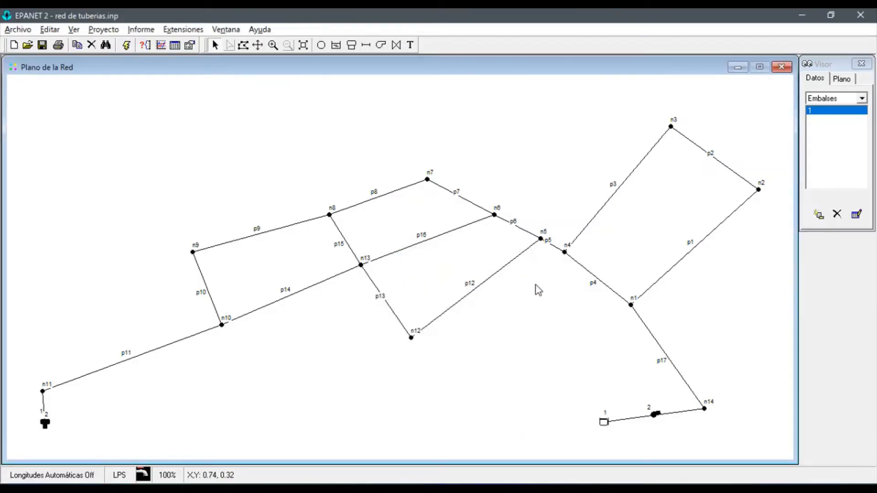
Look up the SI metric units table in the EPANET help and return to the network map
click(256, 29)
click(292, 63)
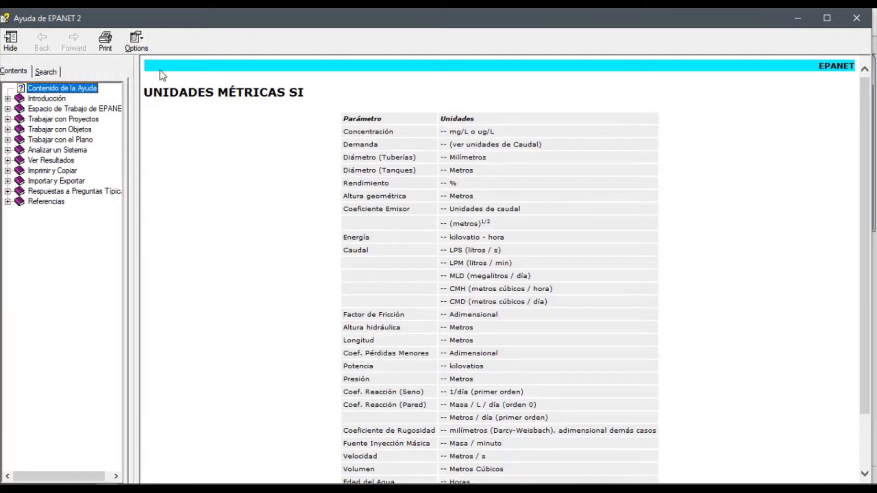
key(alt+Tab)
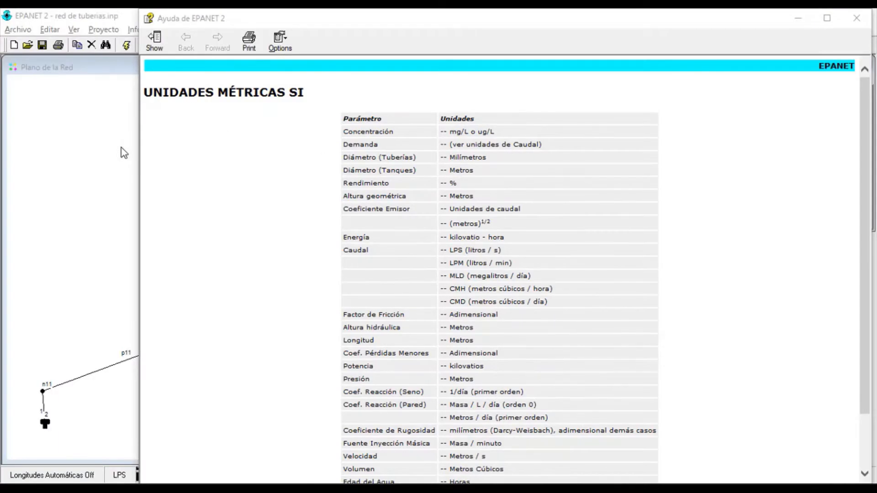
click(121, 147)
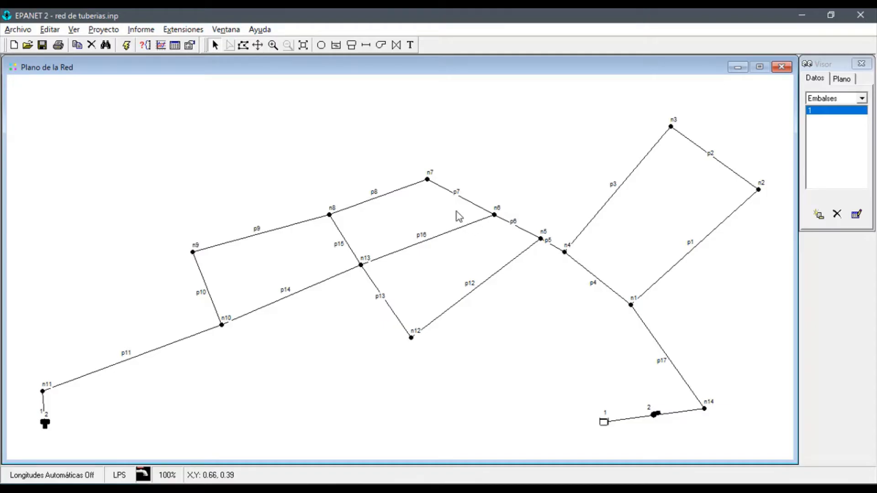
Check the total head (Altura Total) in the reservoir's properties
double_click(603, 423)
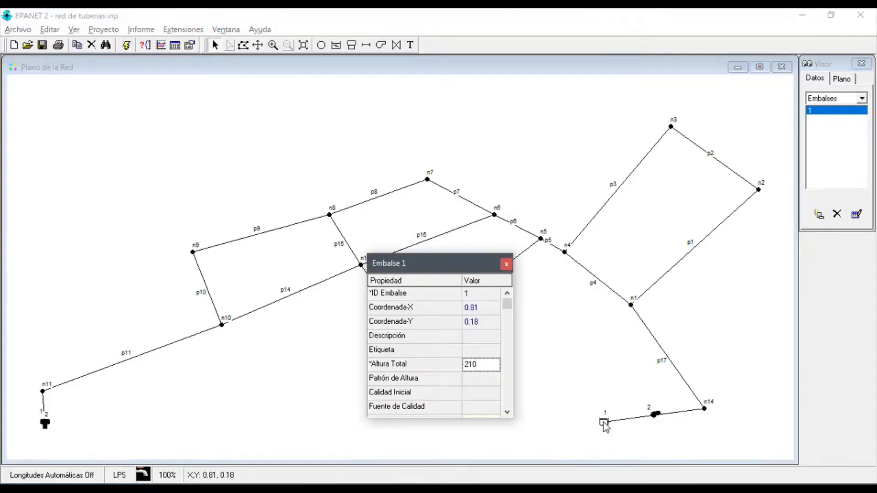
double_click(486, 368)
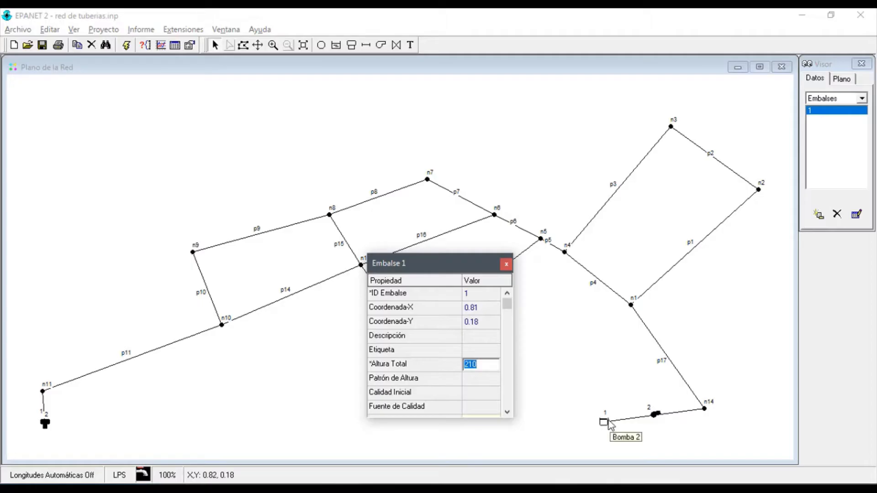
click(492, 368)
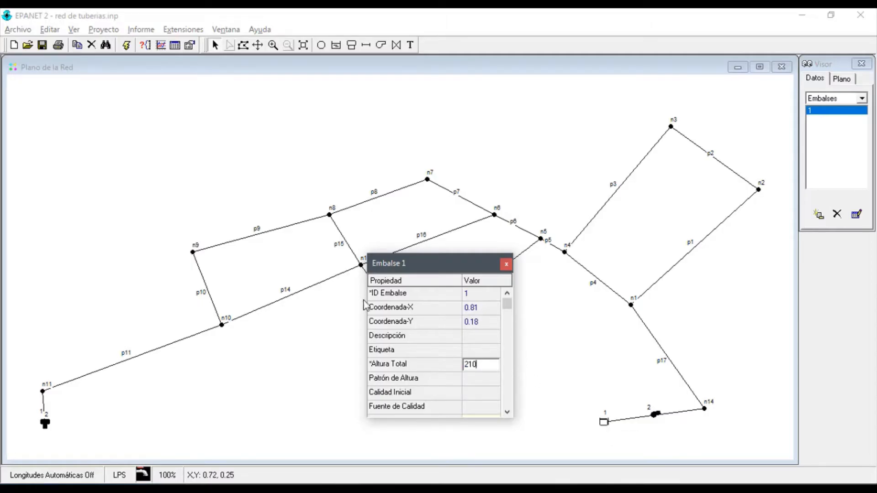
click(506, 264)
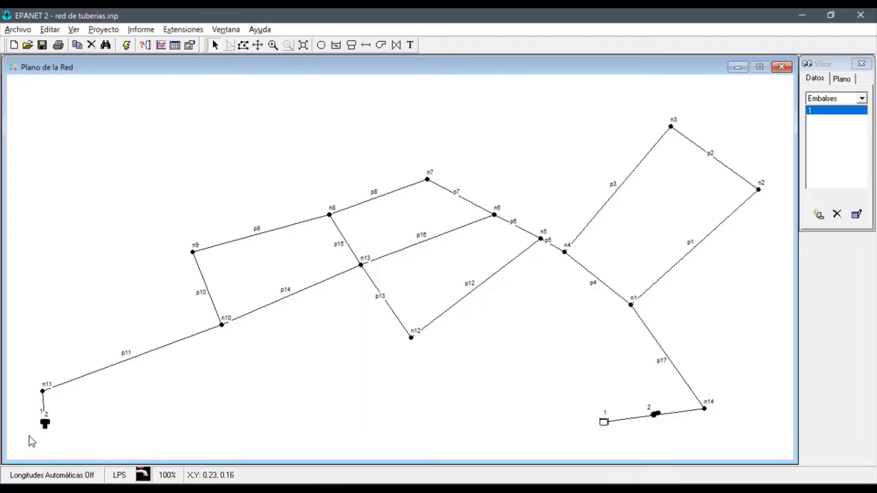
Set the elevation (Cota) of the tank connected to node n11 to 250
double_click(46, 424)
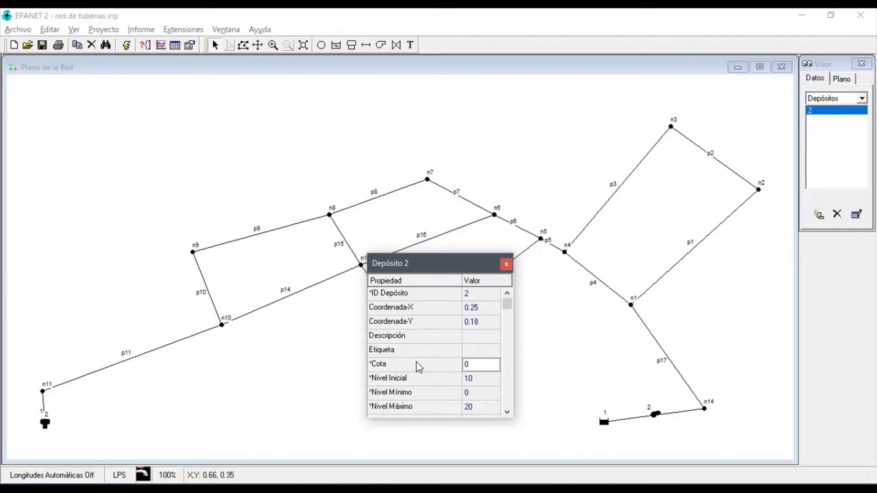
click(481, 367)
text(250)
key(Return)
Set the elevation (Cota) of nodes n3 and n2 to 220
click(671, 127)
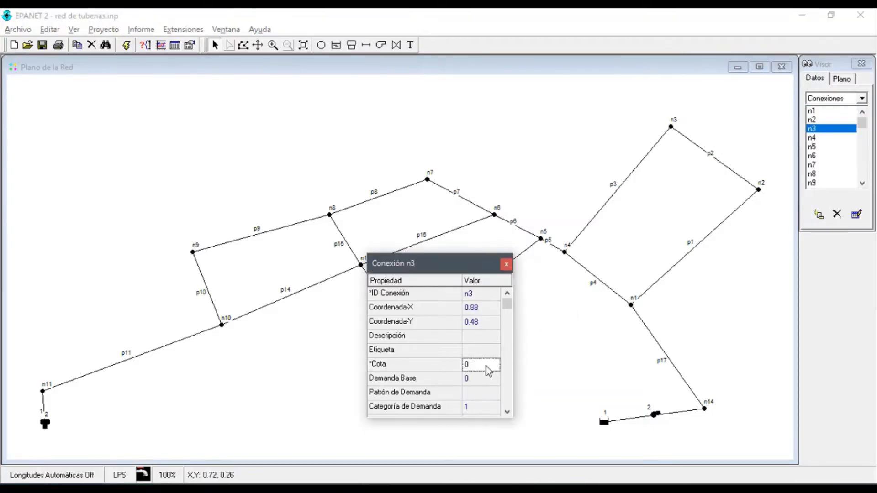
click(479, 366)
text(220)
key(Return)
click(759, 191)
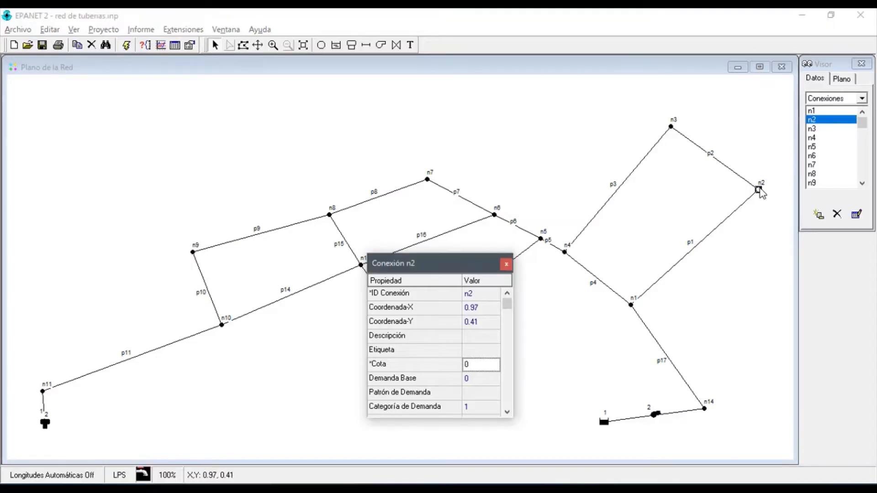
click(479, 368)
text(220)
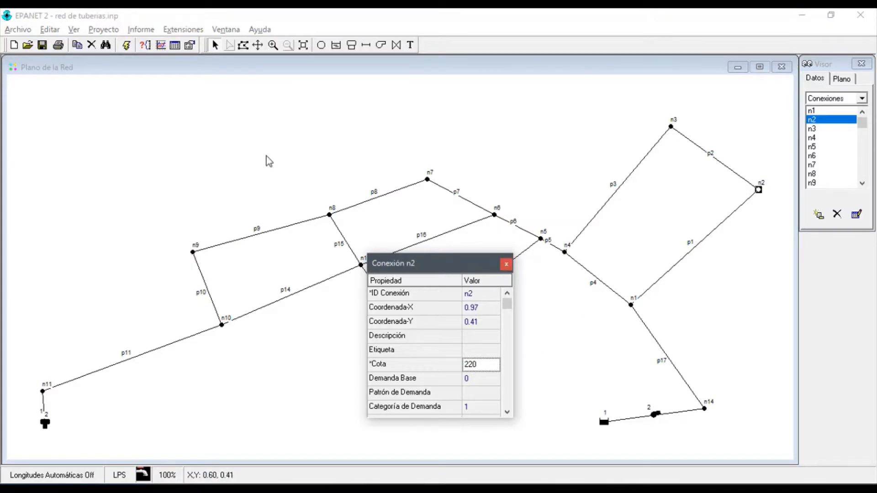
click(506, 264)
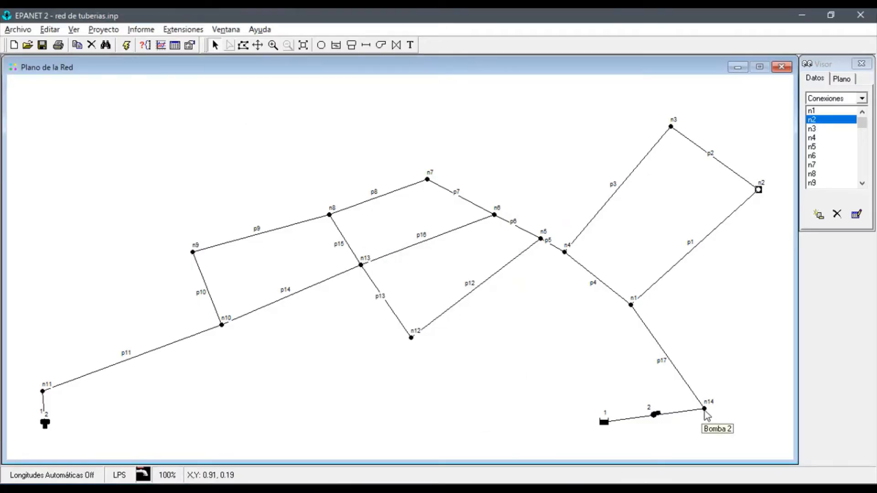
Set the elevation (Cota) of nodes n14 and n1 to 210
double_click(704, 409)
click(480, 366)
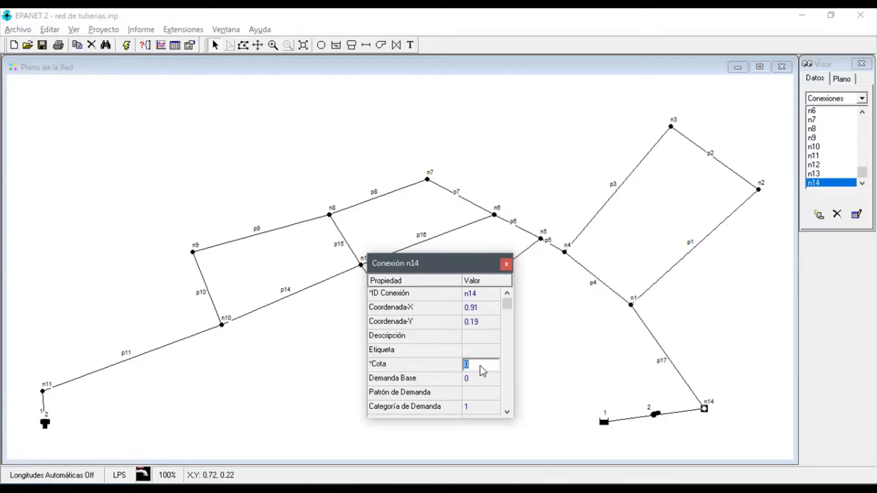
text(210)
key(Return)
click(632, 305)
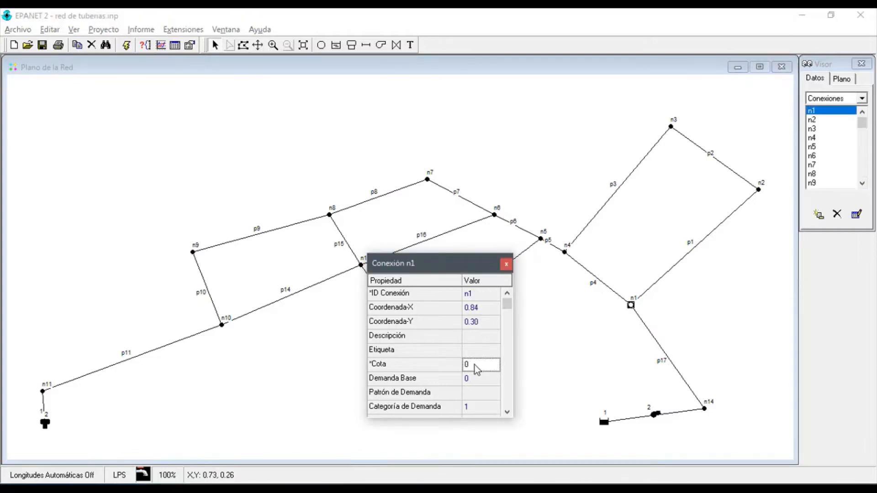
click(476, 370)
text(210)
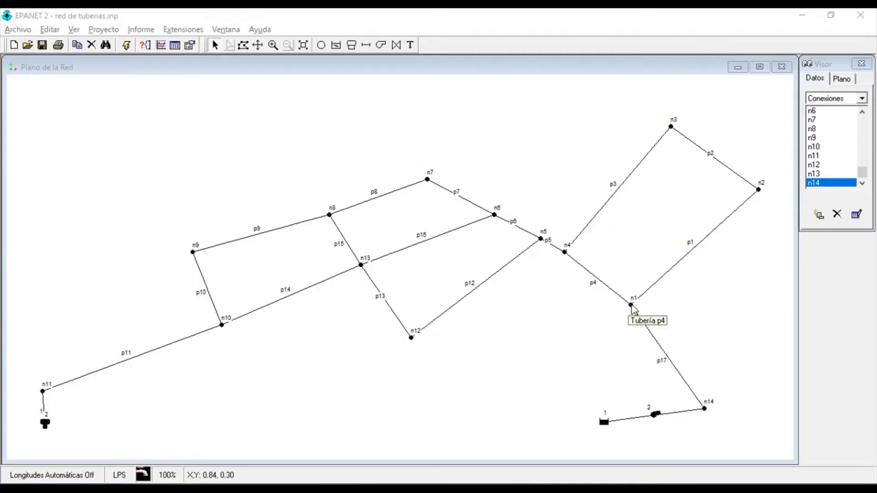
Set the base demand (Demanda Base) to 10 at node n3 and 2 at node n2
double_click(671, 127)
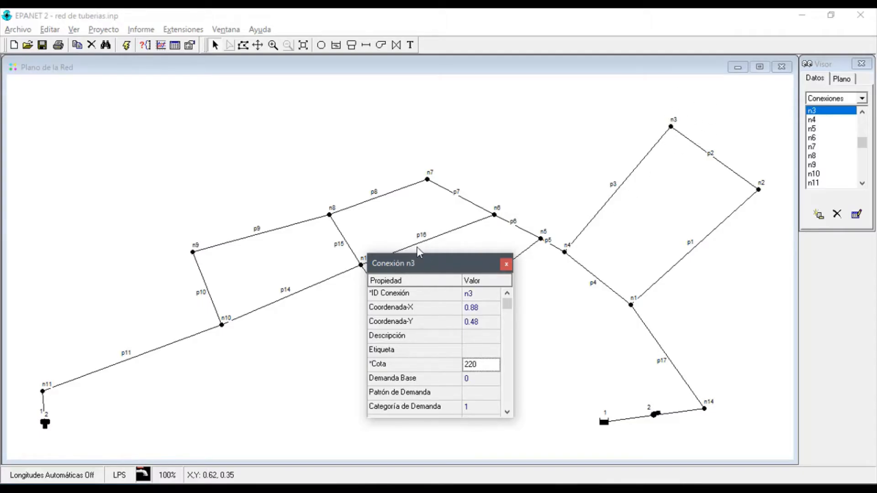
click(407, 382)
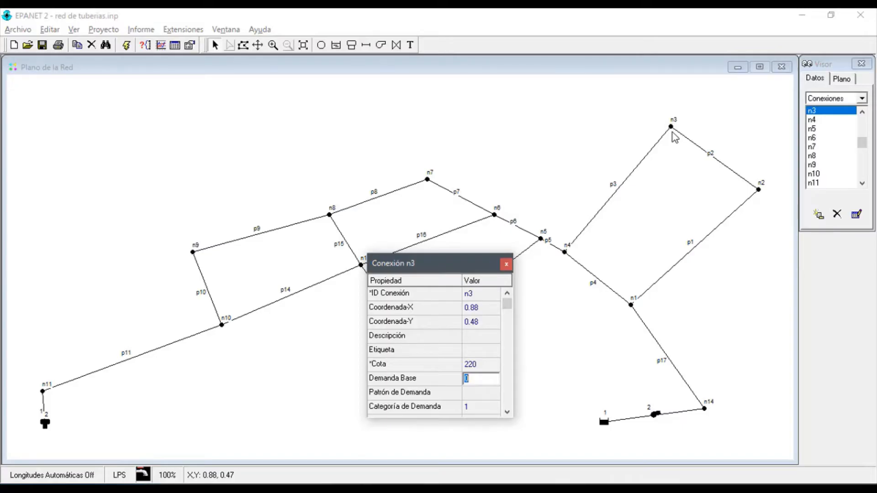
click(759, 190)
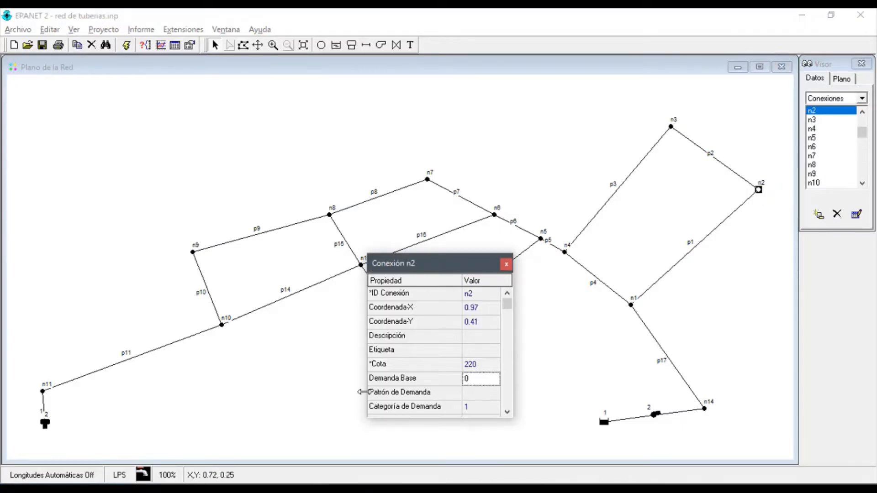
click(475, 381)
text(2)
Set the base demand (Demanda Base) to 12 at node n8 and 15 at node n10
drag(471, 266, 616, 224)
click(330, 216)
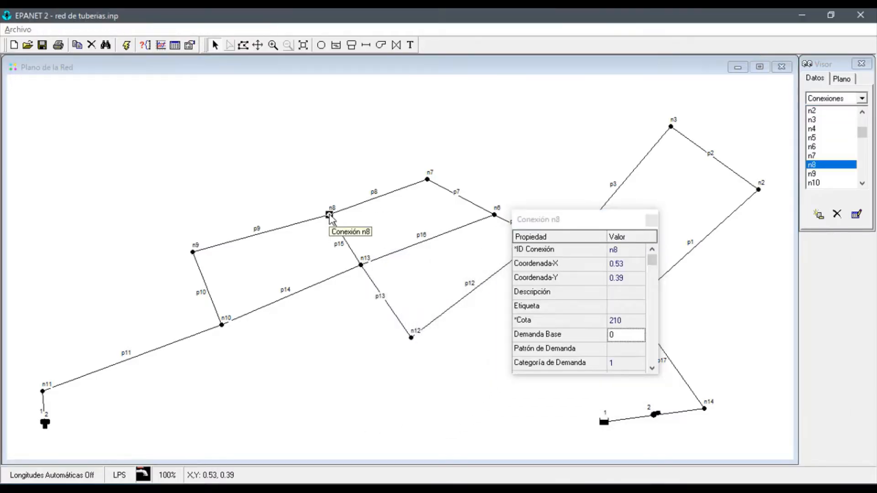
click(623, 337)
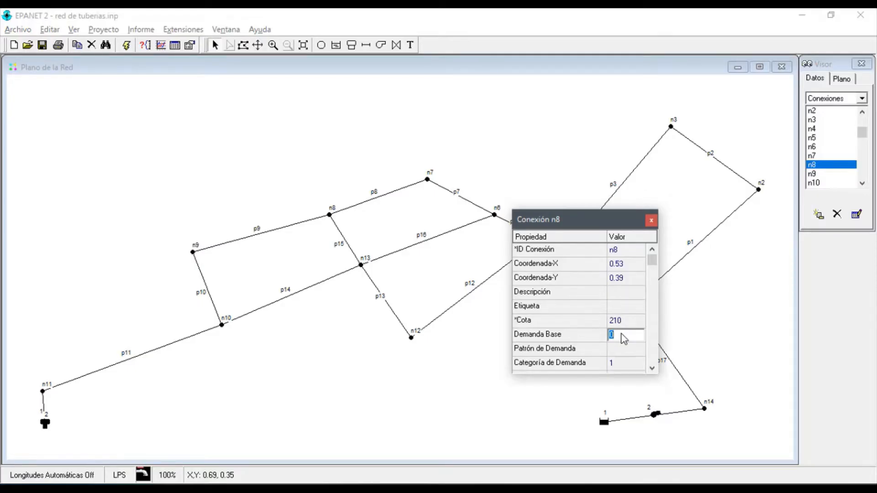
text(12)
key(Return)
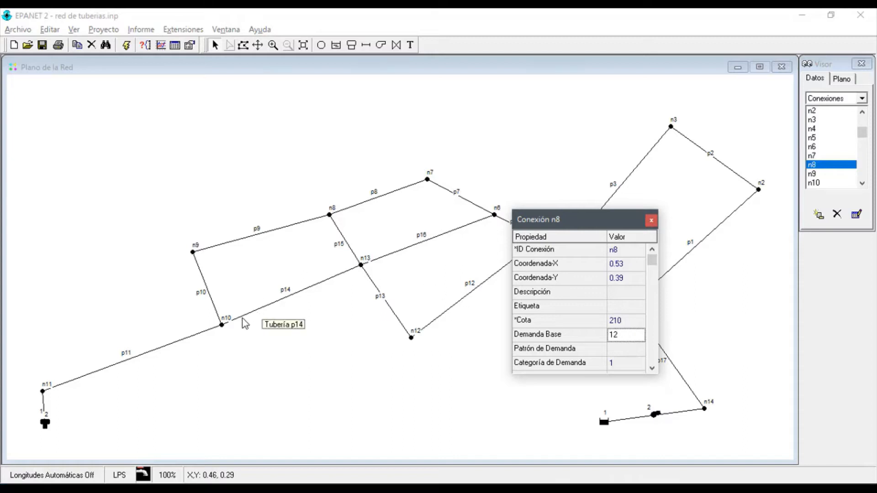
click(222, 324)
click(623, 336)
text(15)
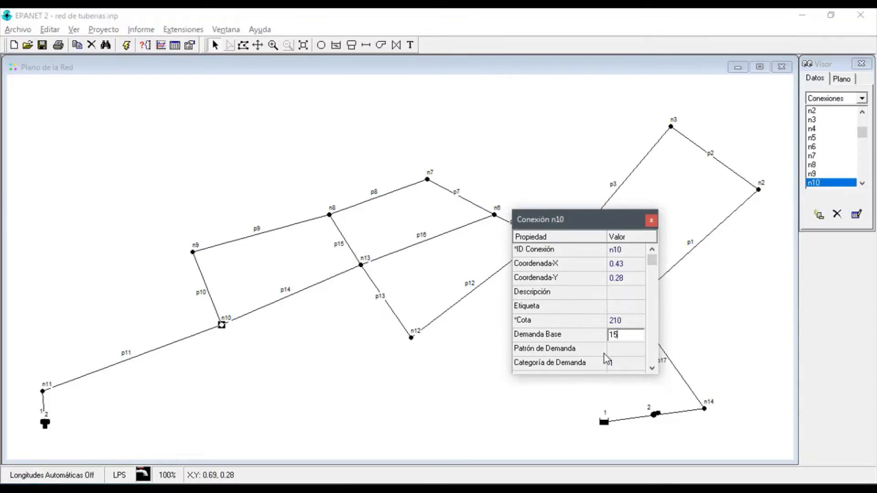
key(Return)
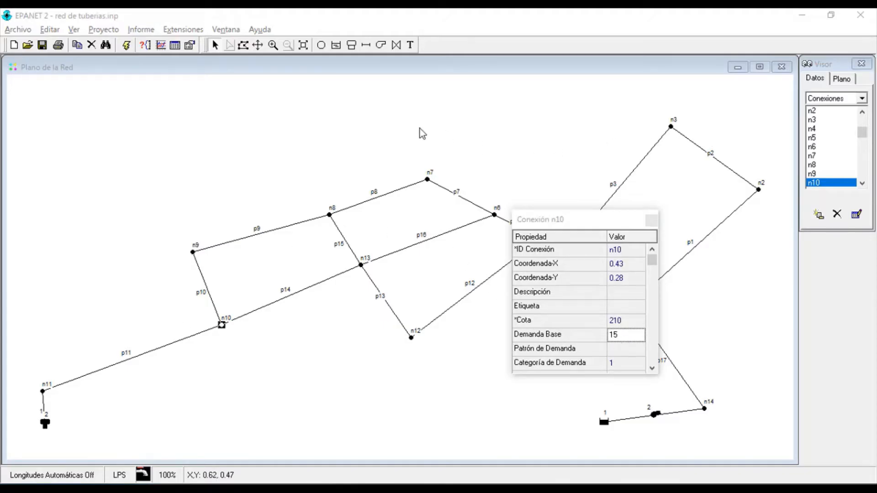
click(652, 221)
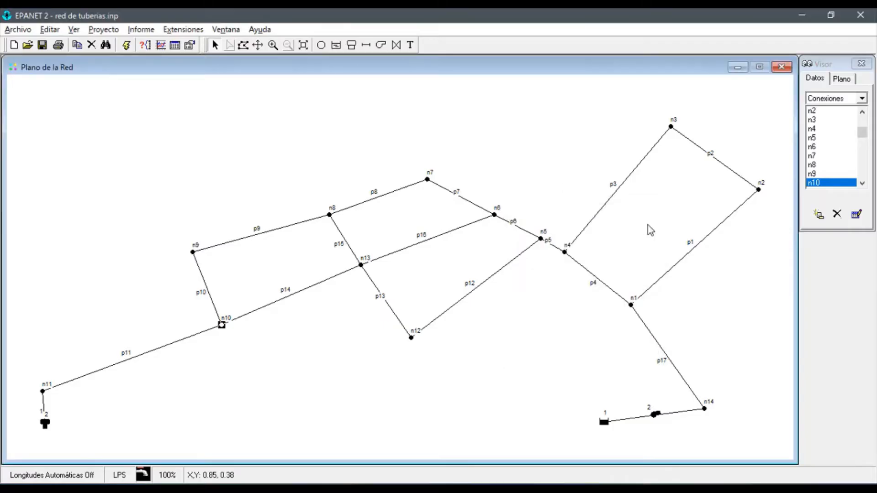
Create pump curve 1 with a flow (Caudal) of 45 and a head (Altura) of 50
double_click(658, 416)
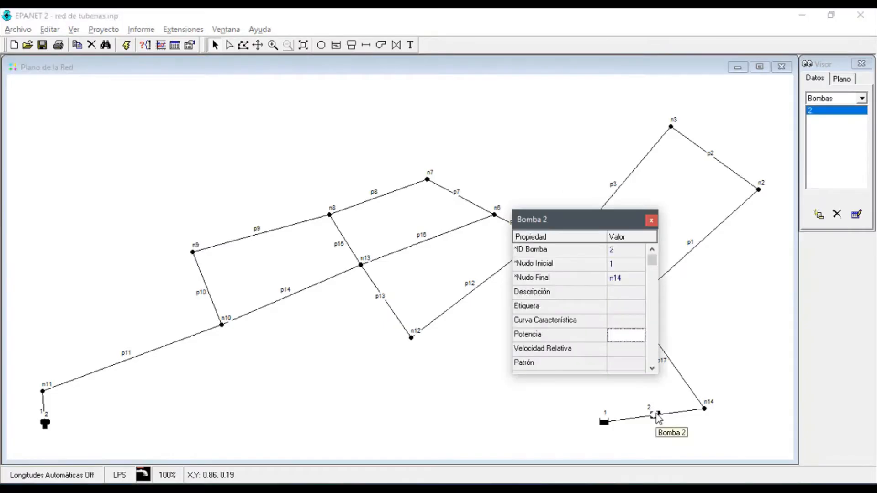
click(652, 220)
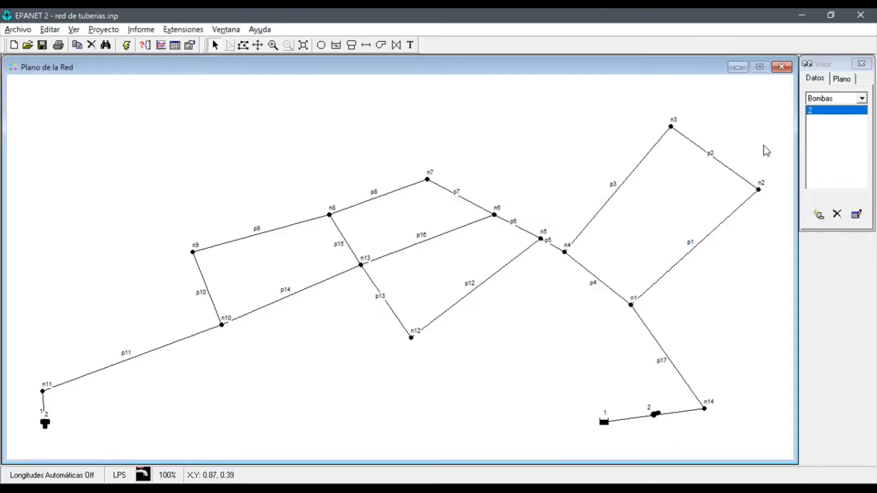
click(828, 65)
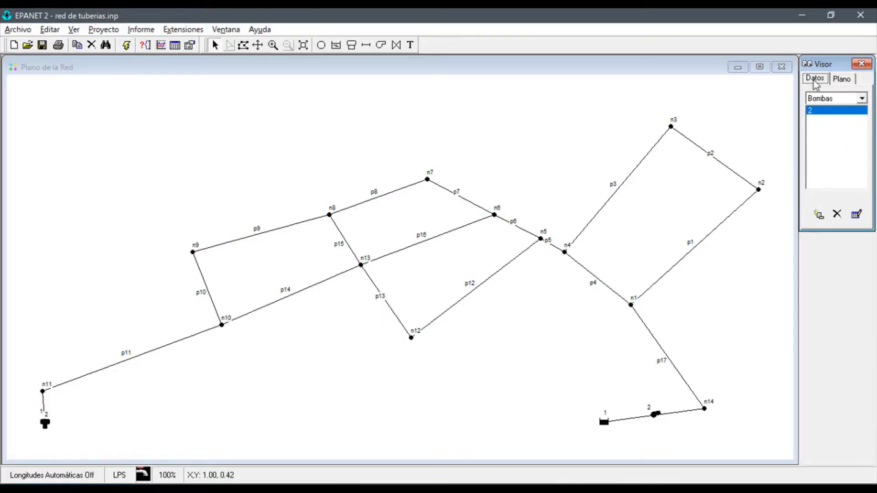
click(822, 99)
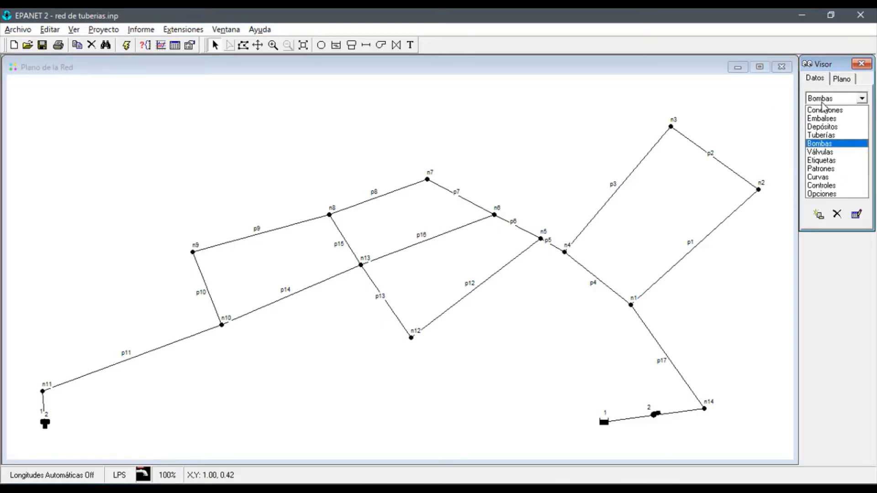
click(825, 178)
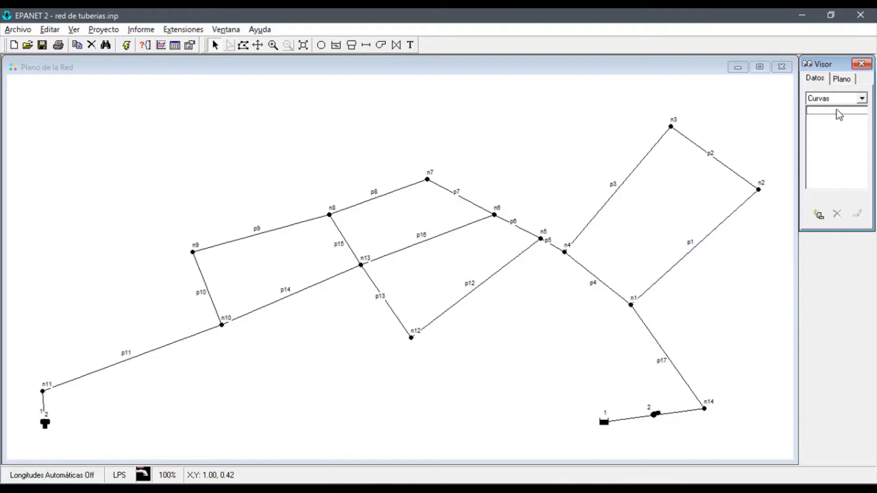
click(817, 213)
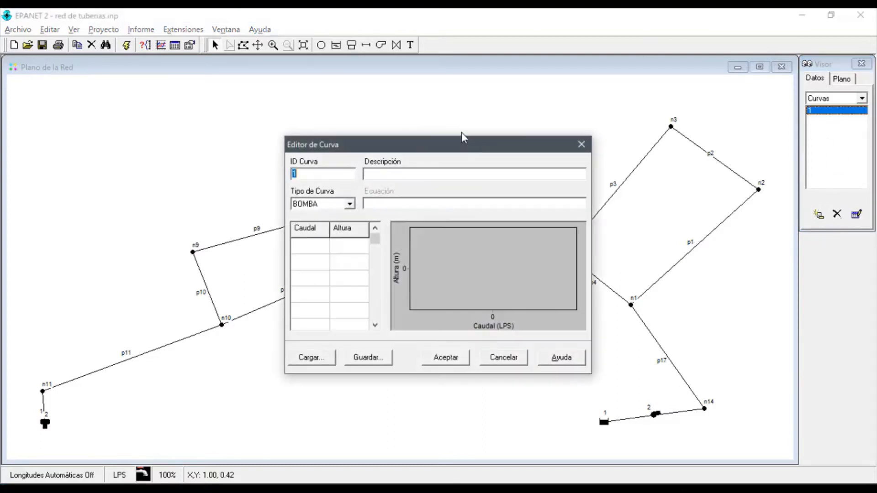
click(315, 174)
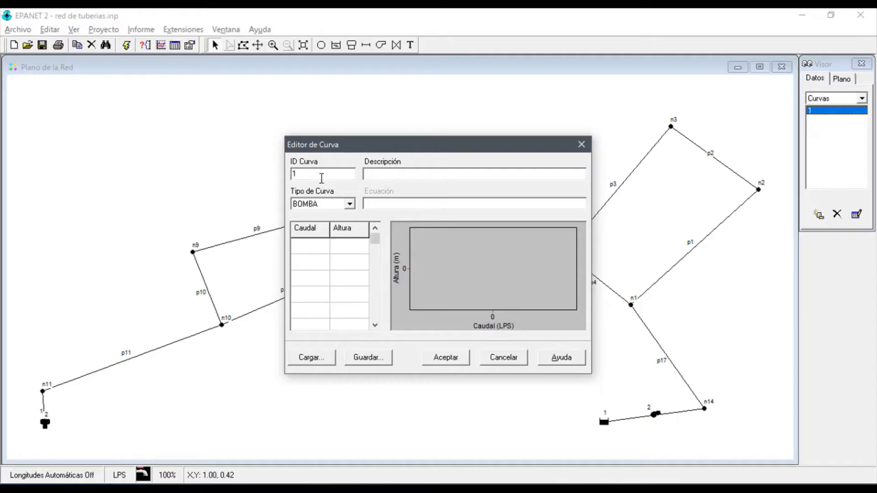
click(312, 247)
key(Return)
click(347, 246)
click(442, 359)
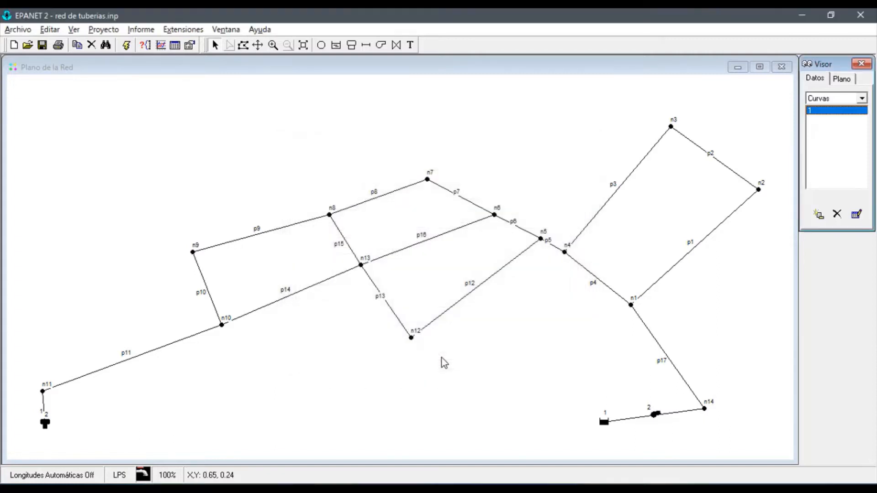
Review the new pump curve's ID, equation and graph in the curve editor
click(856, 215)
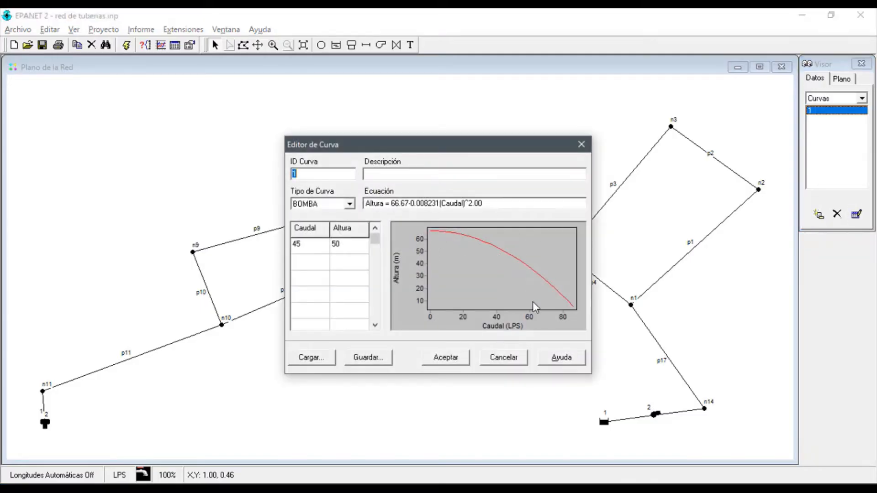
click(304, 177)
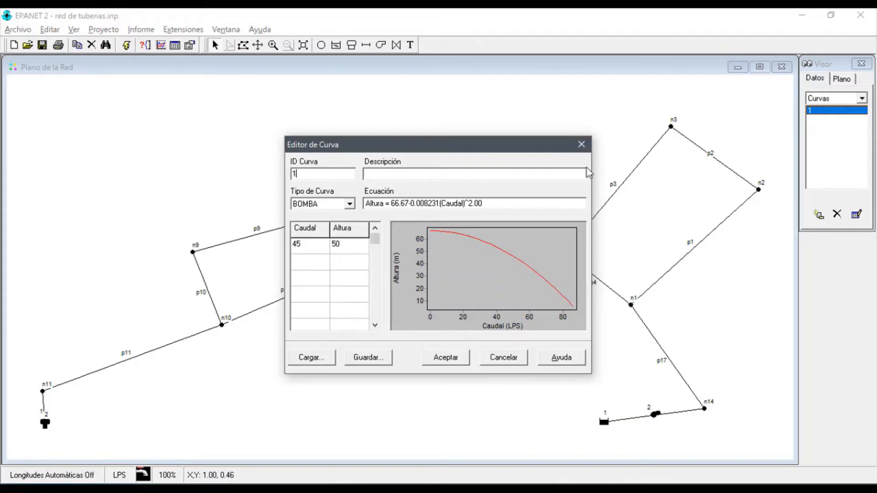
click(581, 144)
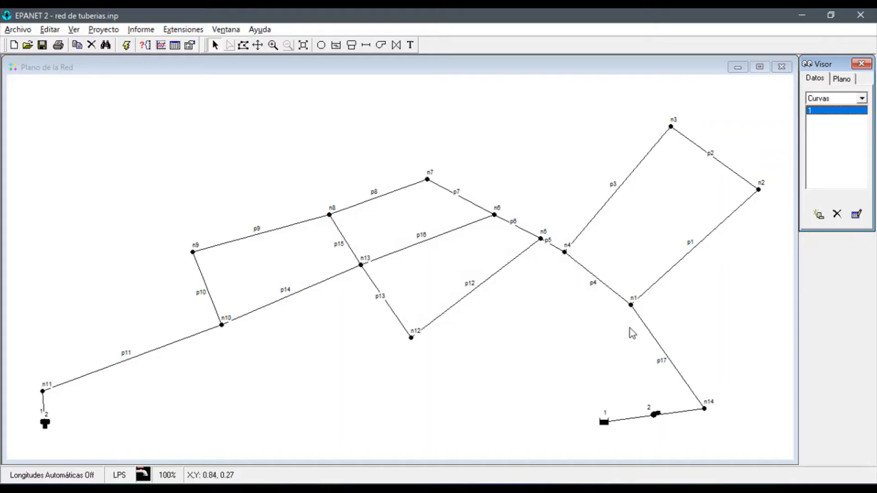
Assign curve 1 as the characteristic curve (Curva Característica) of pump 2
click(655, 416)
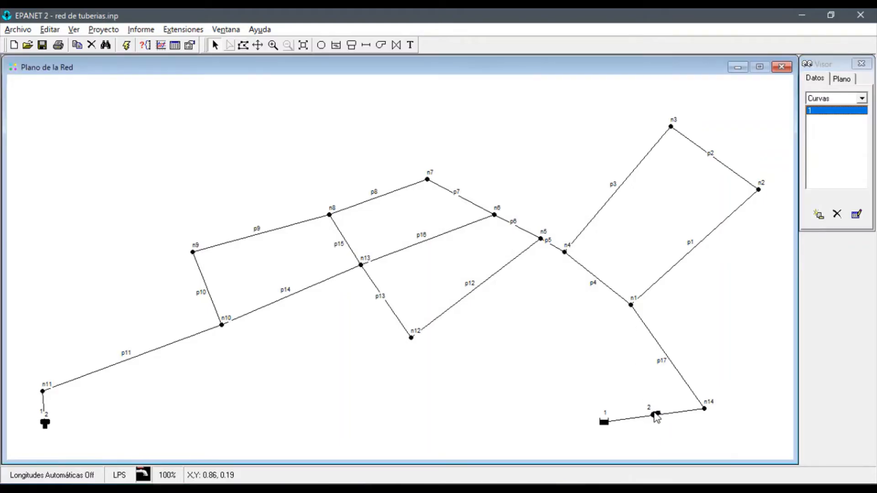
double_click(656, 415)
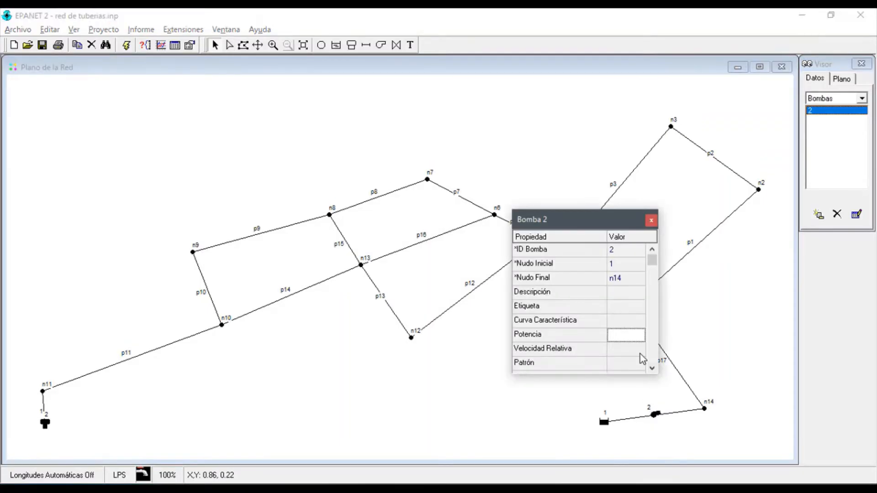
click(626, 321)
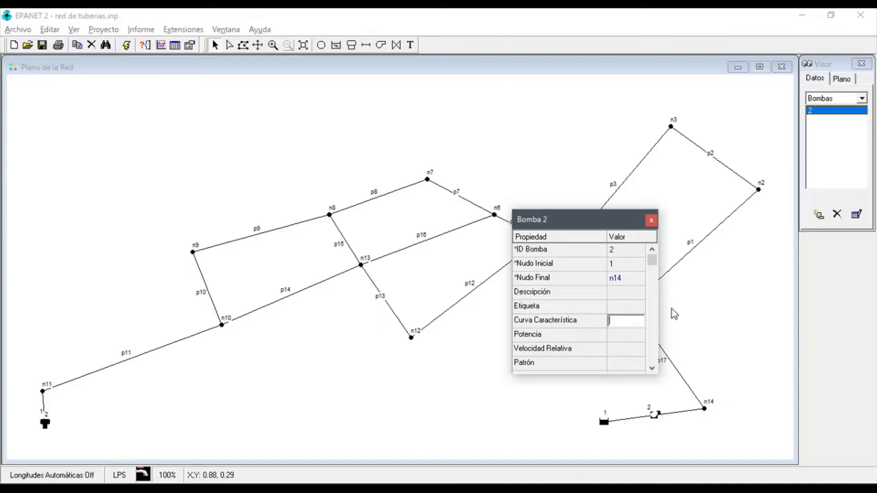
text(1)
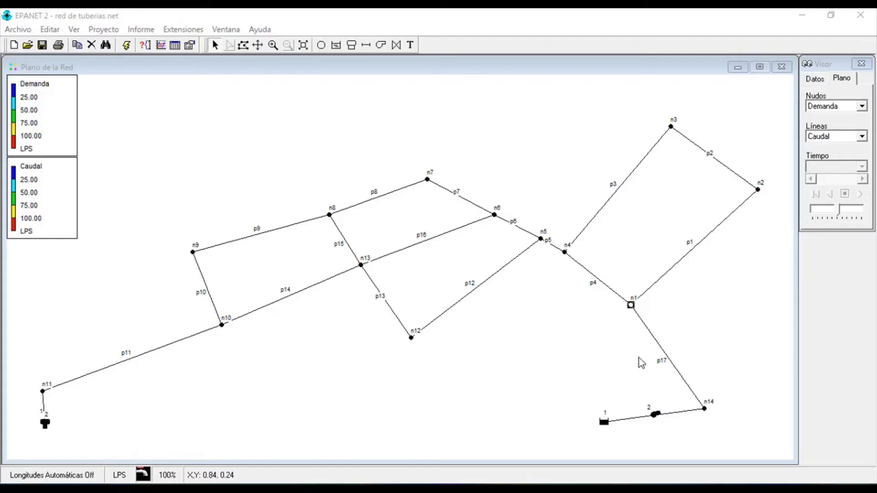
Set the length (Longitud) of pipe p17 to 128
double_click(665, 359)
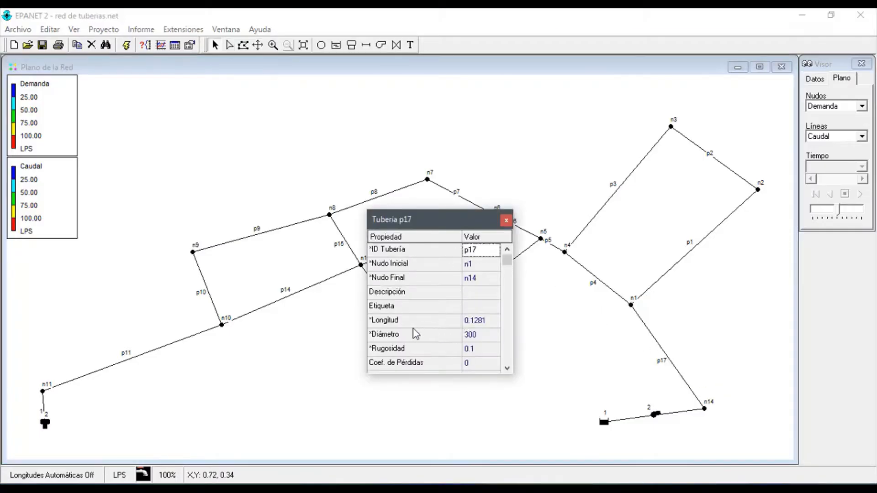
click(479, 325)
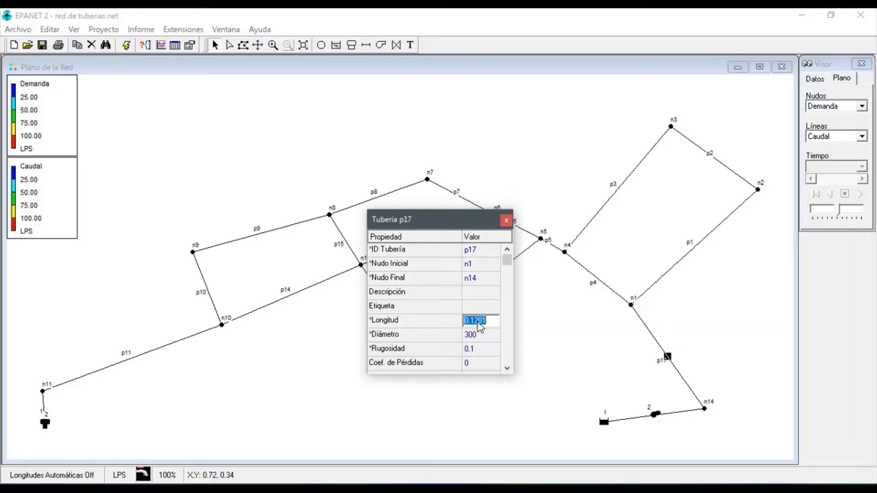
text(128)
key(Return)
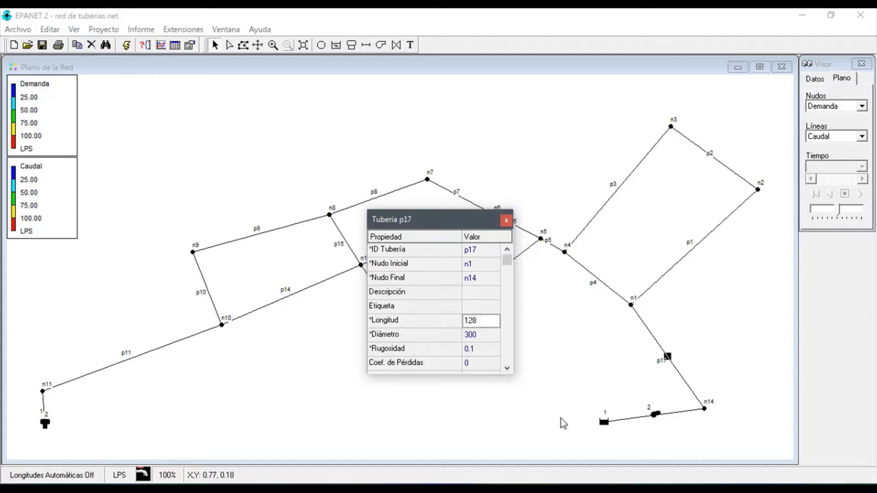
Set the length (Longitud) of pipe p4 to 85 and of pipe p1 to 172
click(601, 283)
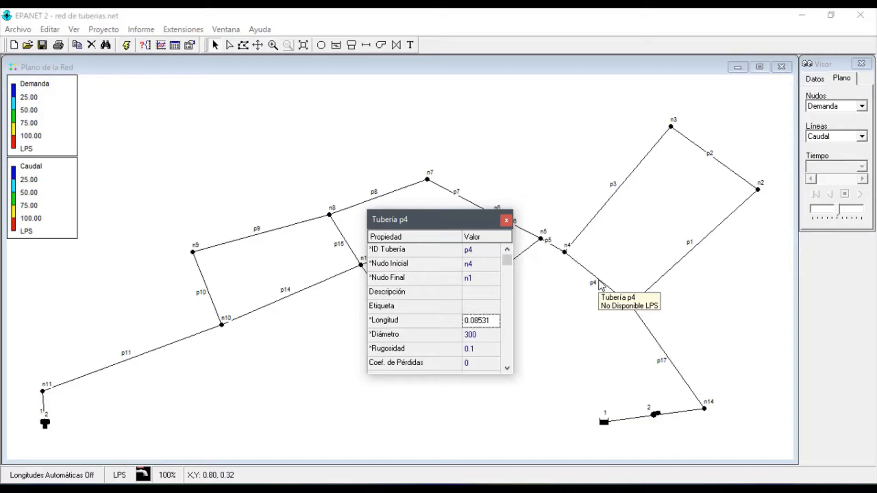
double_click(483, 323)
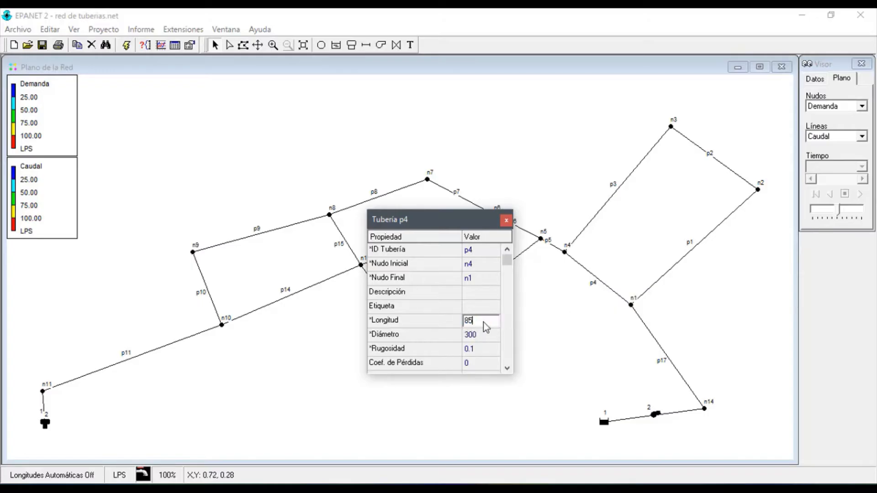
click(702, 254)
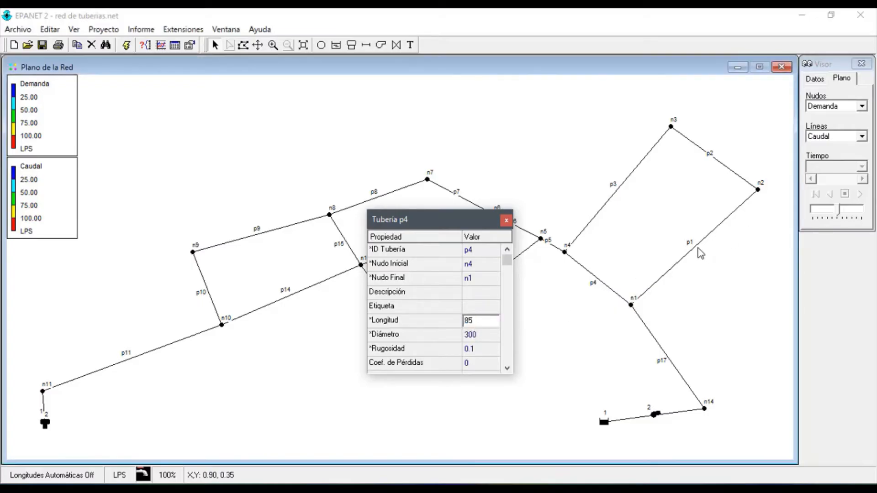
click(701, 253)
double_click(489, 323)
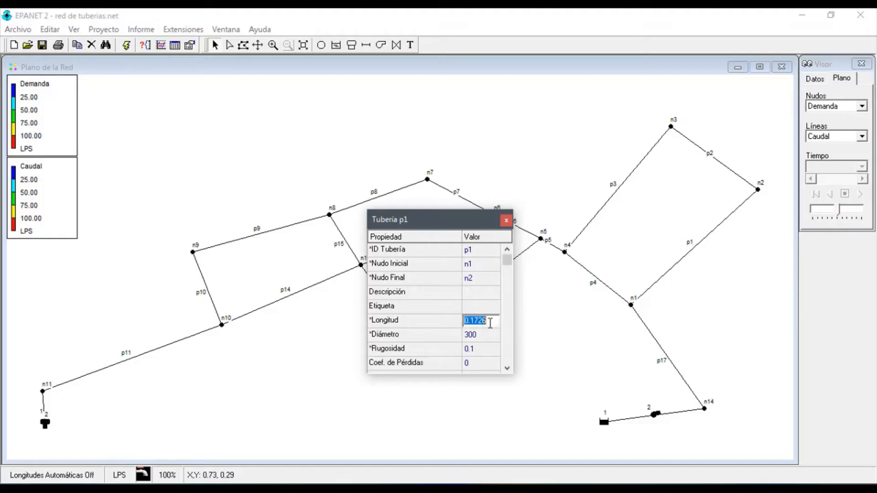
text(172)
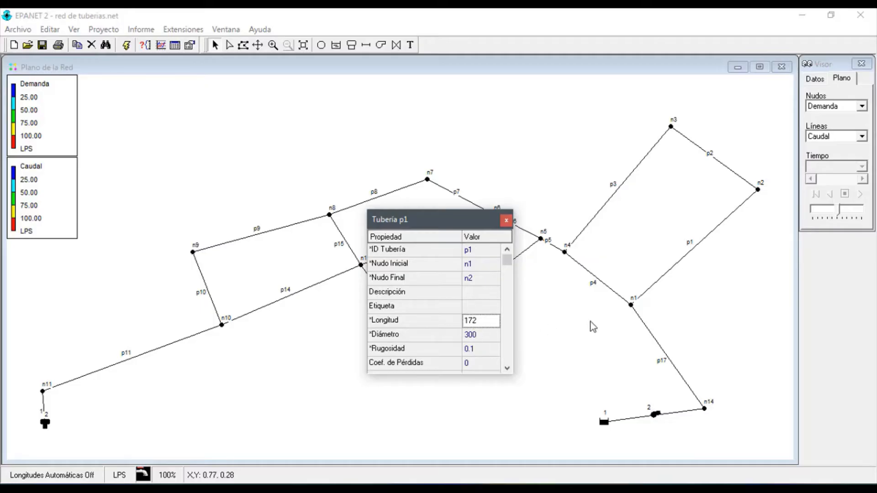
Set the diameter (Diámetro) of pipe p4 to 250
click(667, 359)
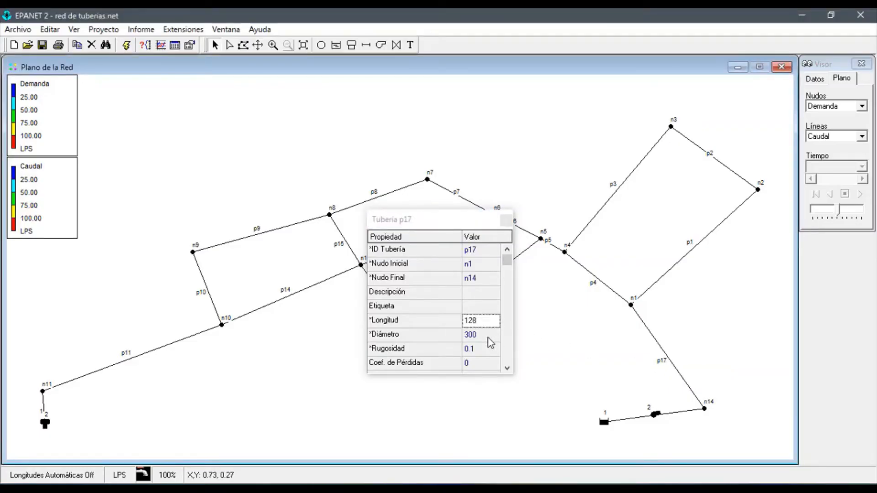
click(606, 290)
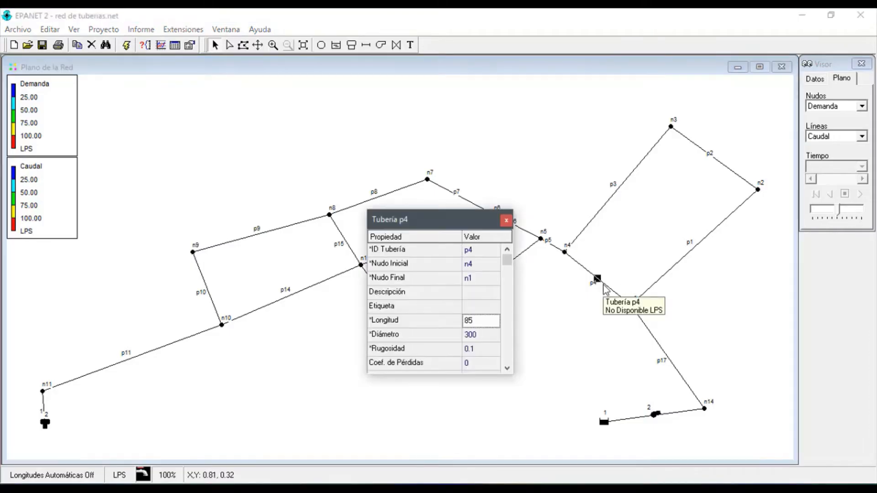
click(486, 337)
text(25)
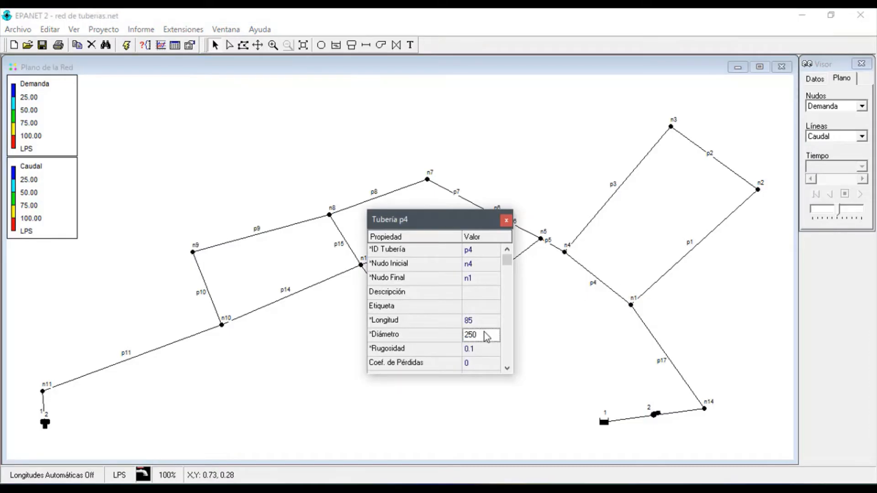
text(0)
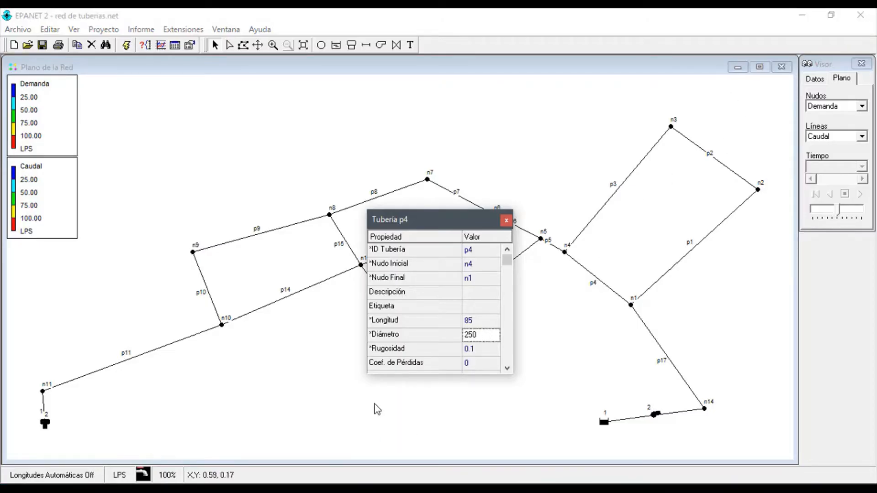
Consult the EPANET tutorial topic on saving the project (Guardar el Proyecto) and return to the network map
click(654, 415)
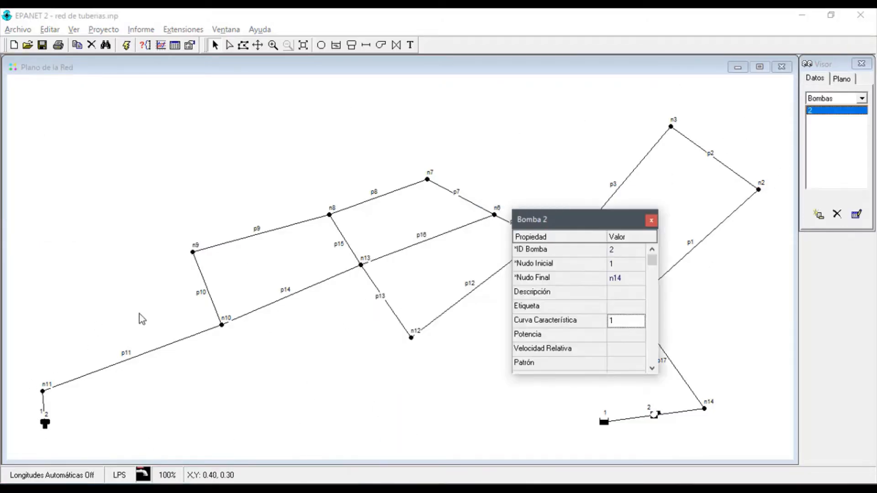
key(alt+Tab)
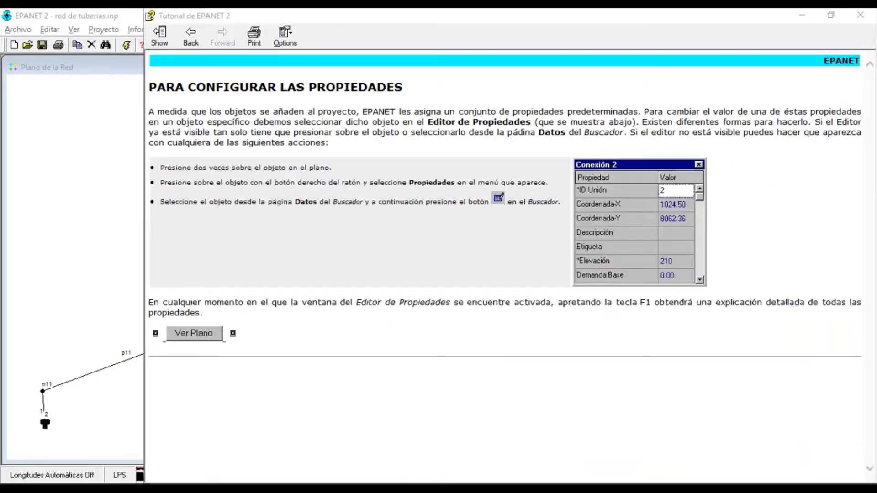
click(159, 34)
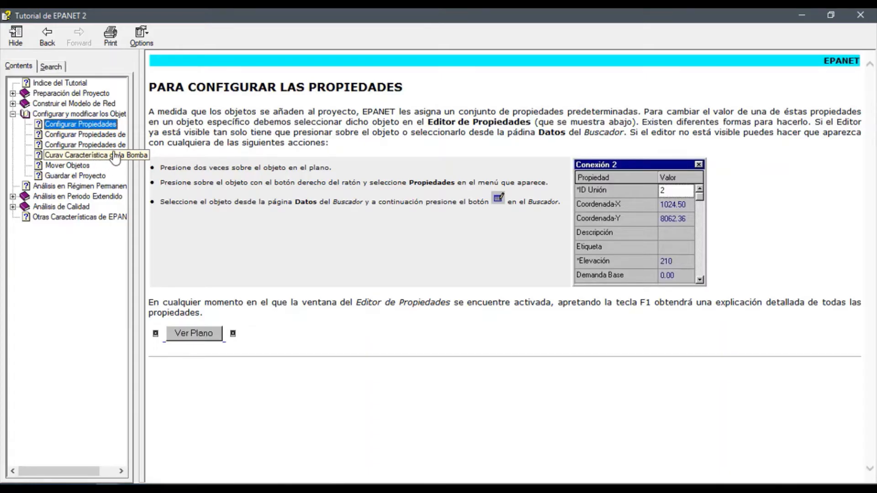
click(79, 175)
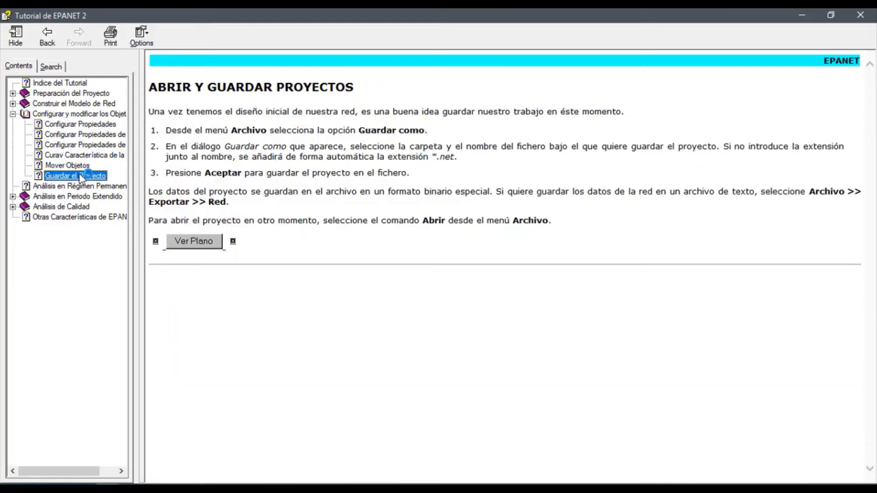
key(alt+Tab)
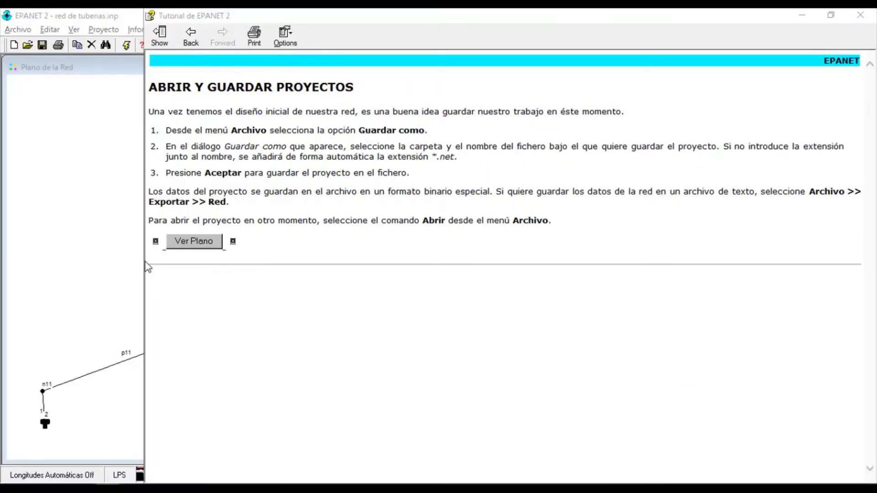
click(143, 263)
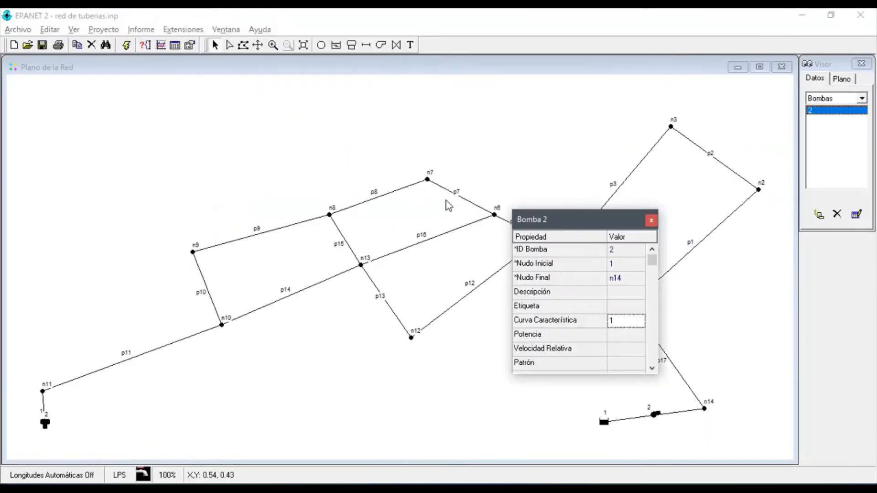
Close pump 2's properties and save the project as "red de tuberias.net" in the 3rdone folder
click(651, 221)
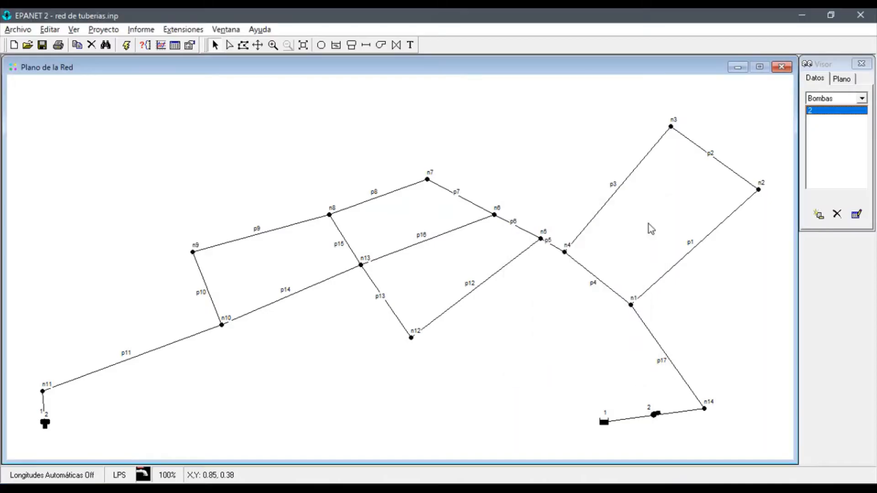
click(18, 31)
click(62, 86)
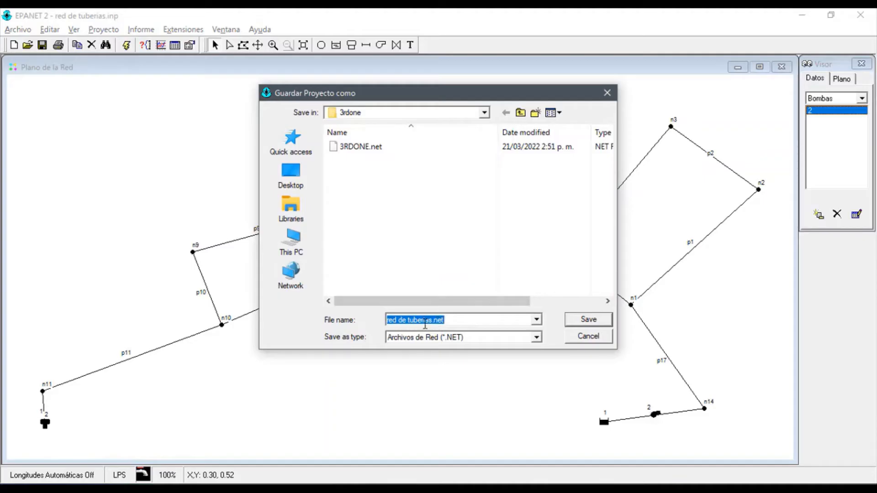
double_click(452, 321)
click(405, 322)
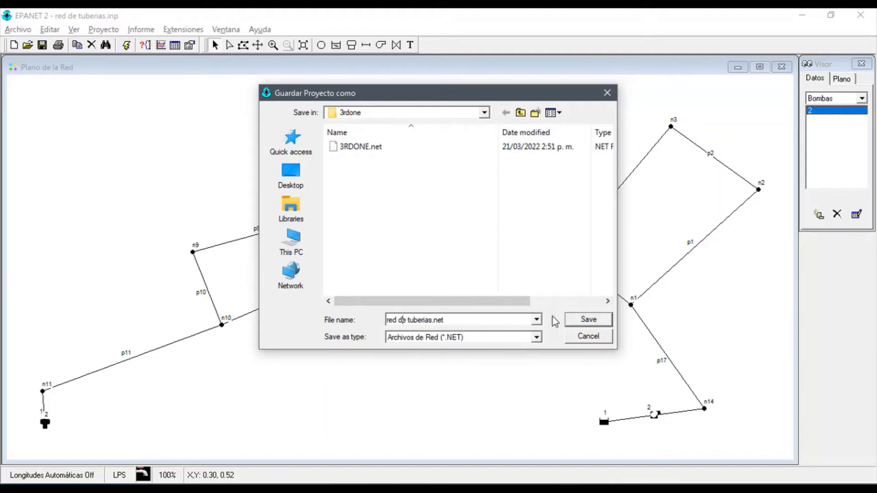
click(579, 319)
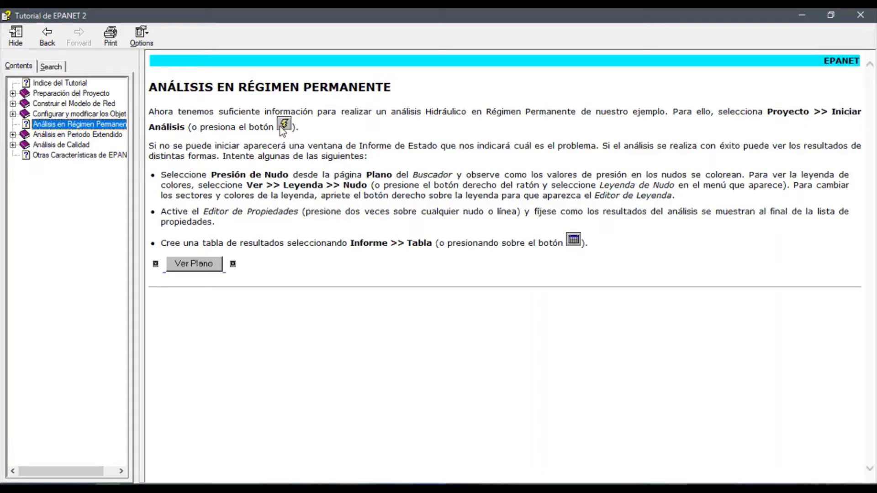
Switch from the tutorial back to EPANET and run the hydraulic calculation of the network
key(alt+Tab)
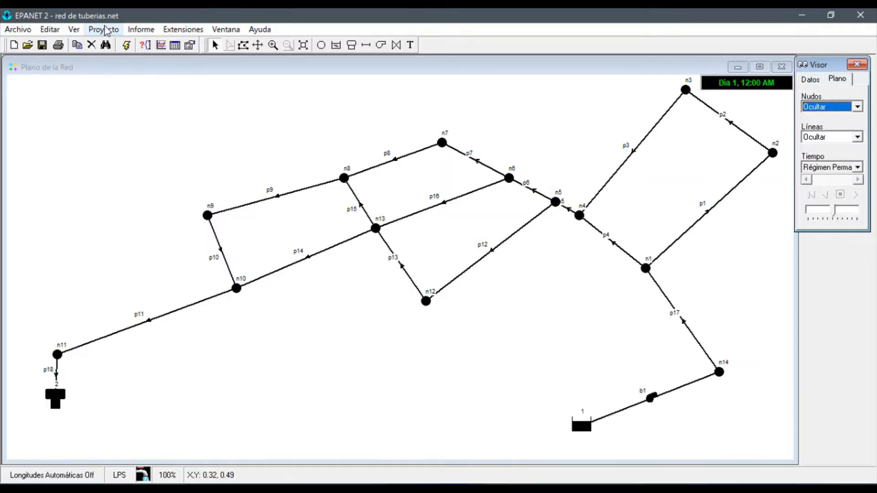
click(109, 31)
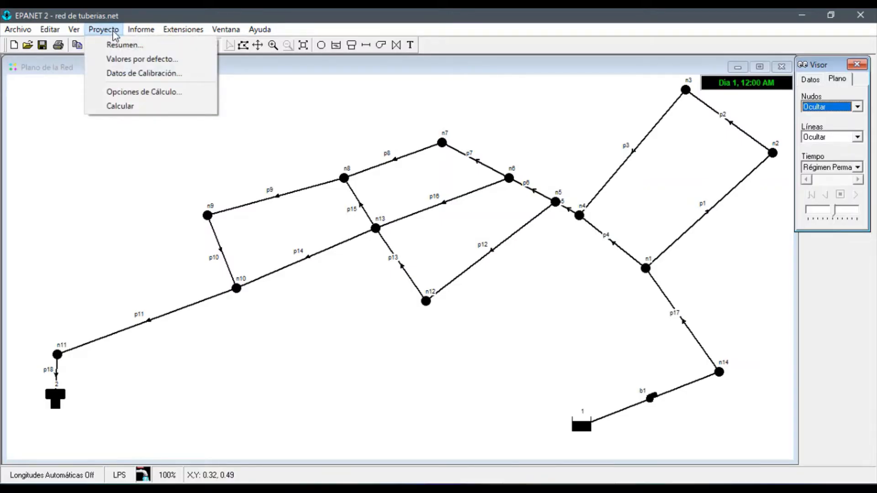
click(126, 106)
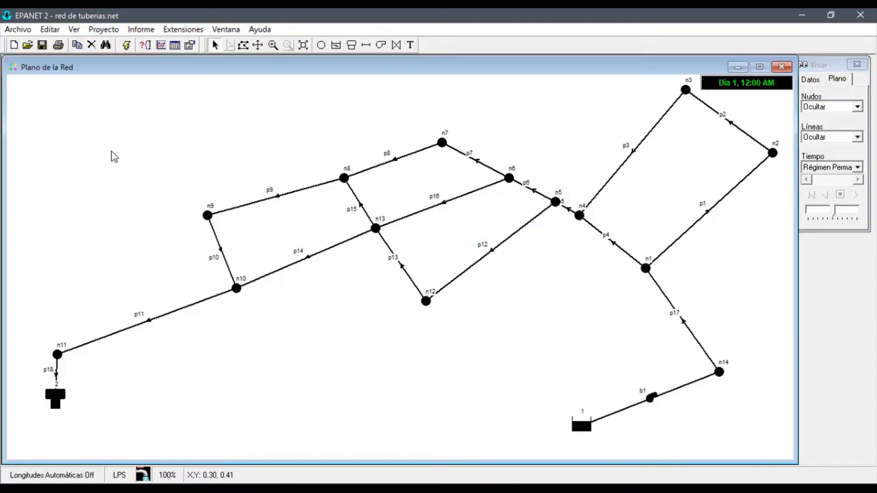
click(112, 37)
click(131, 106)
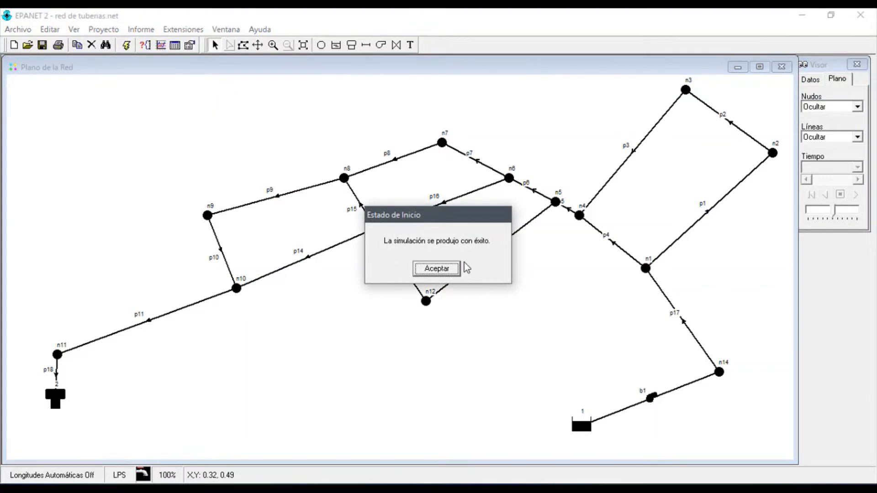
click(446, 274)
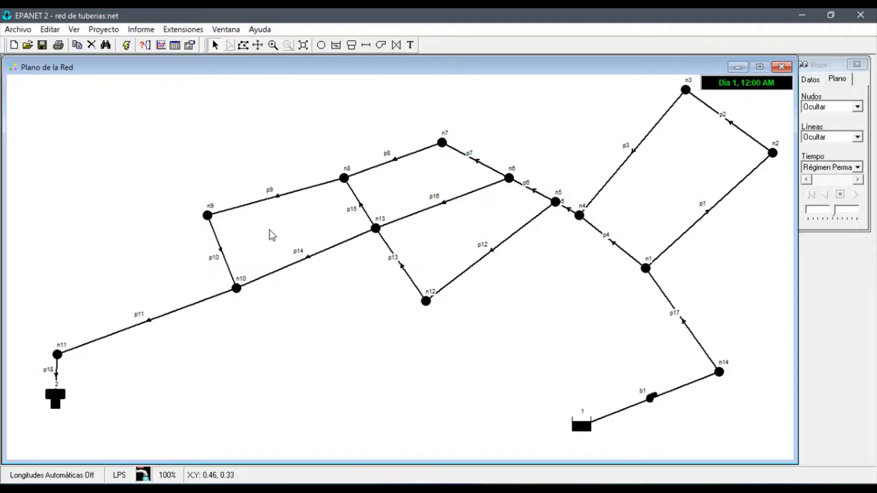
Bring the Visor forward, move it slightly, and display the network nodes by Demanda
click(229, 31)
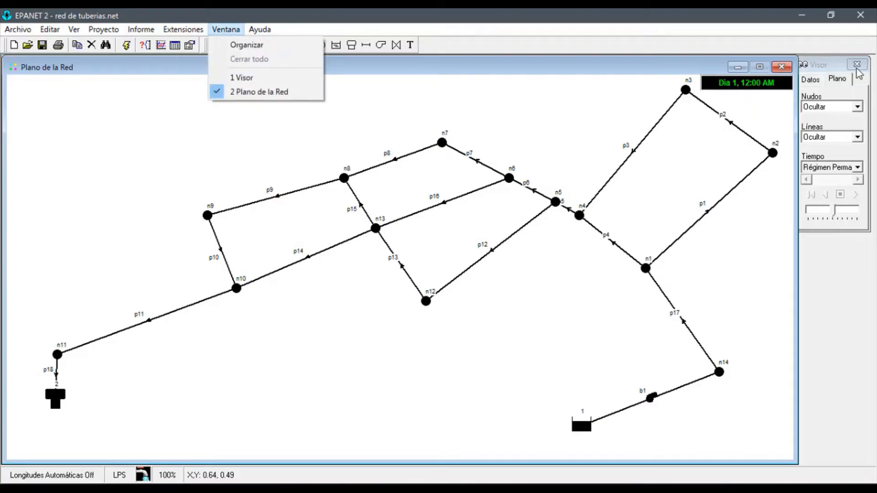
click(244, 79)
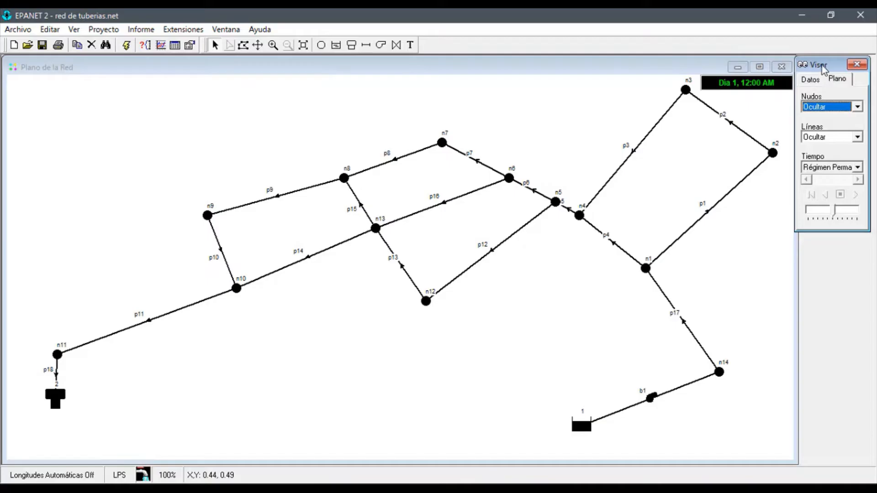
drag(824, 70, 828, 75)
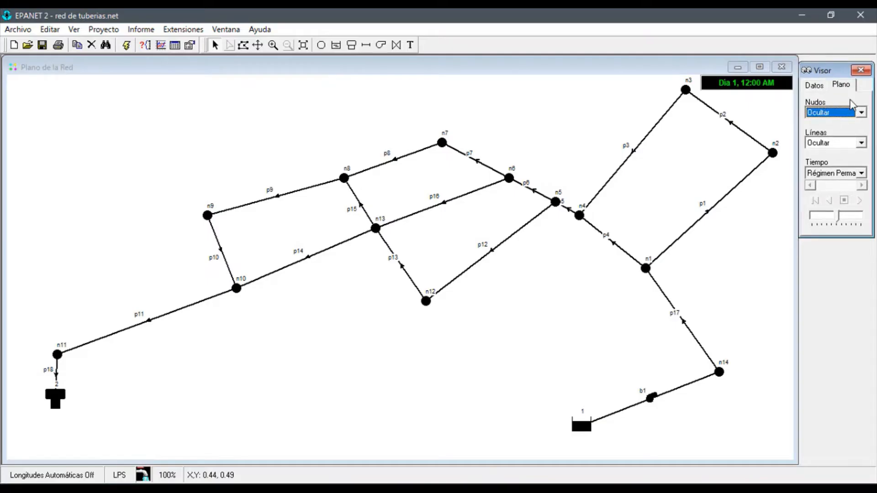
click(843, 87)
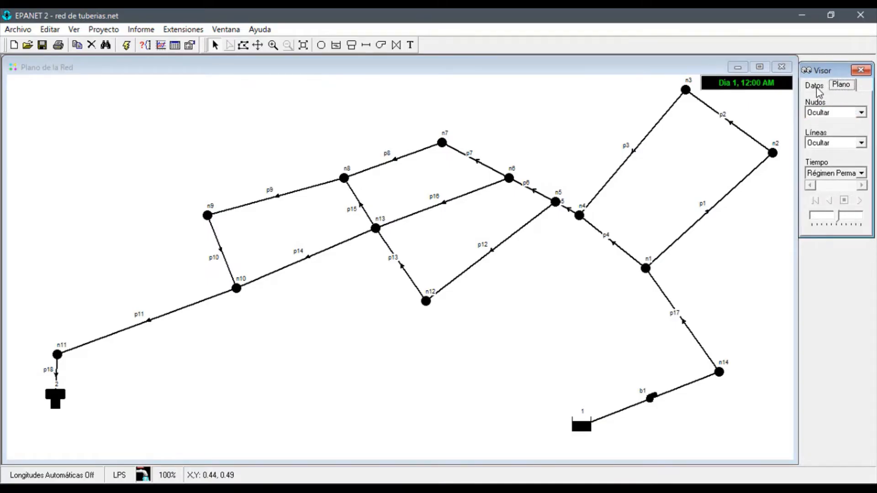
click(814, 86)
click(843, 85)
click(846, 115)
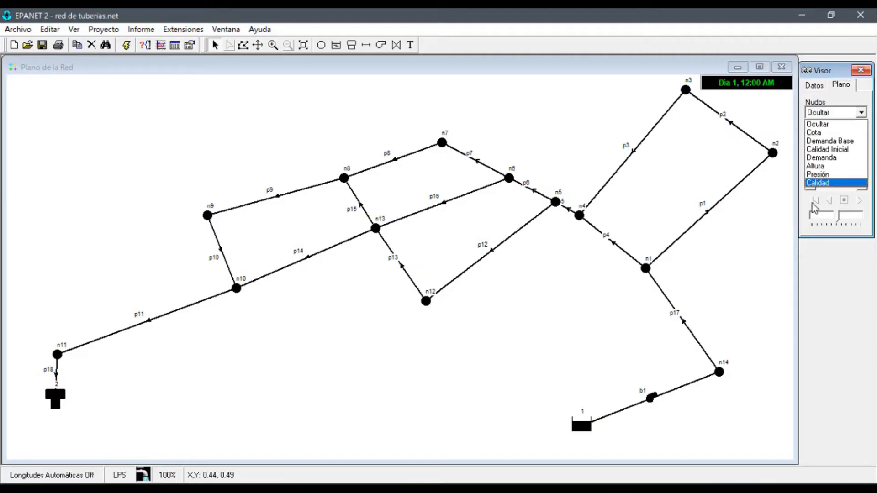
click(846, 158)
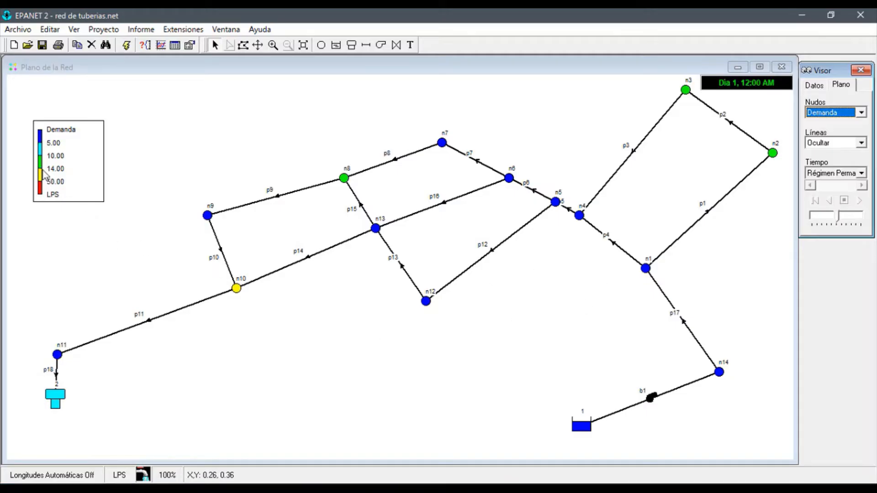
Move the Demanda legend closer to the network and check the demands at nodes n2, n3, n8 and n10
drag(69, 136, 112, 190)
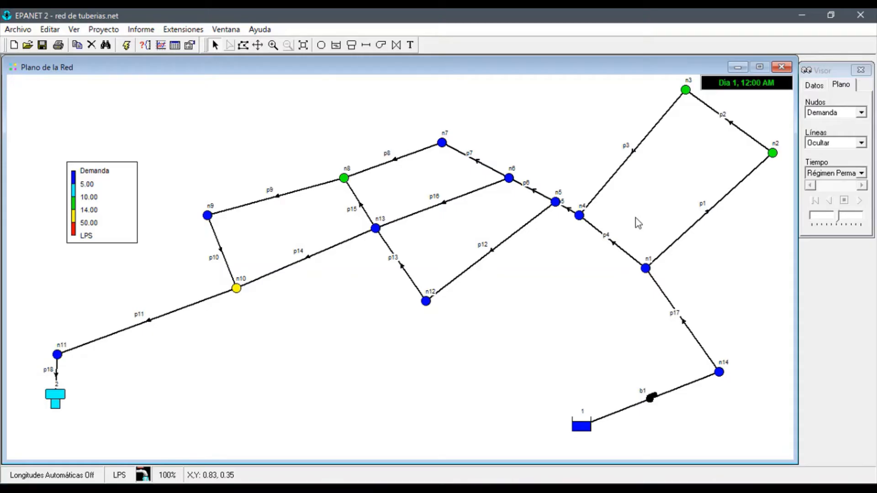
mouse_move(771, 156)
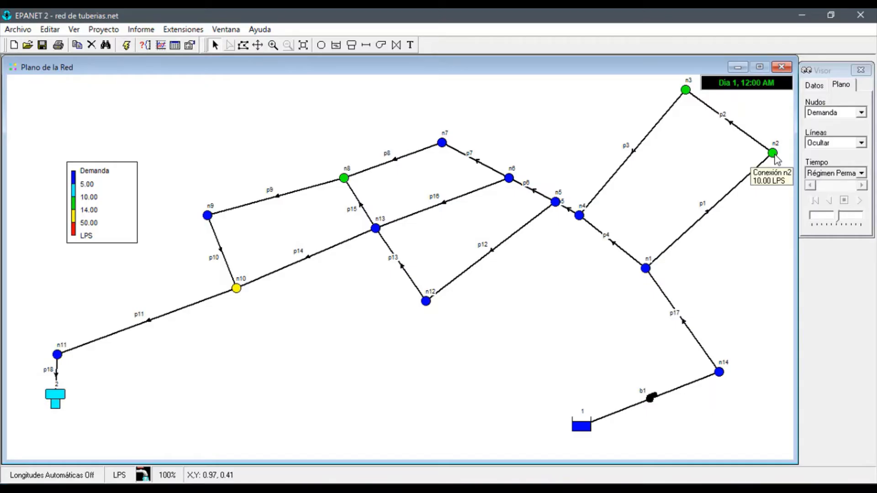
mouse_move(686, 91)
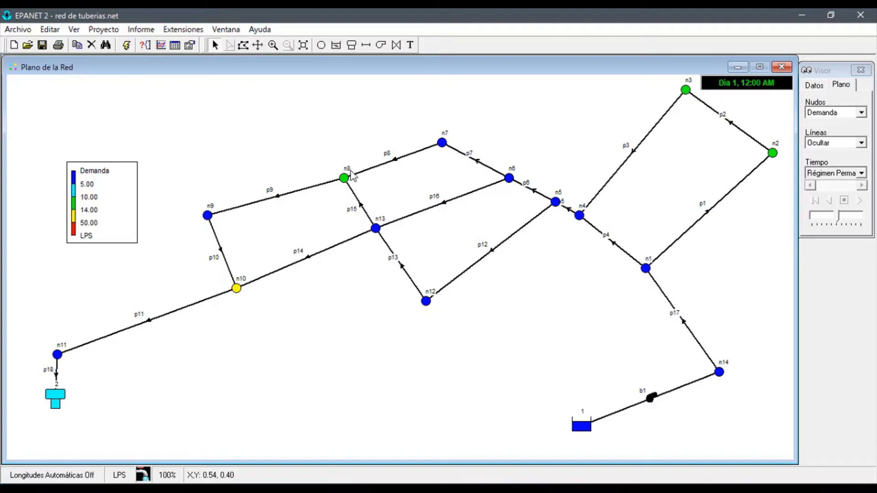
mouse_move(346, 179)
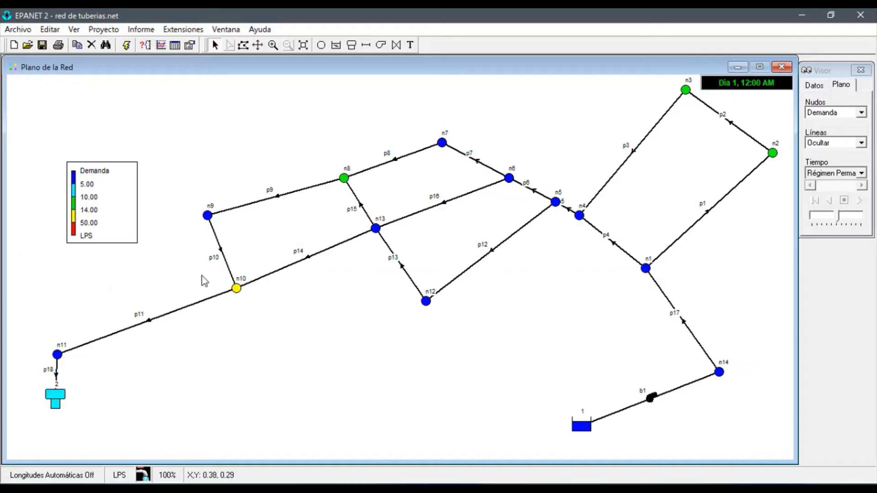
mouse_move(236, 290)
Display the network links by flow (Caudal) and move the Caudal legend below the Demanda legend
click(837, 143)
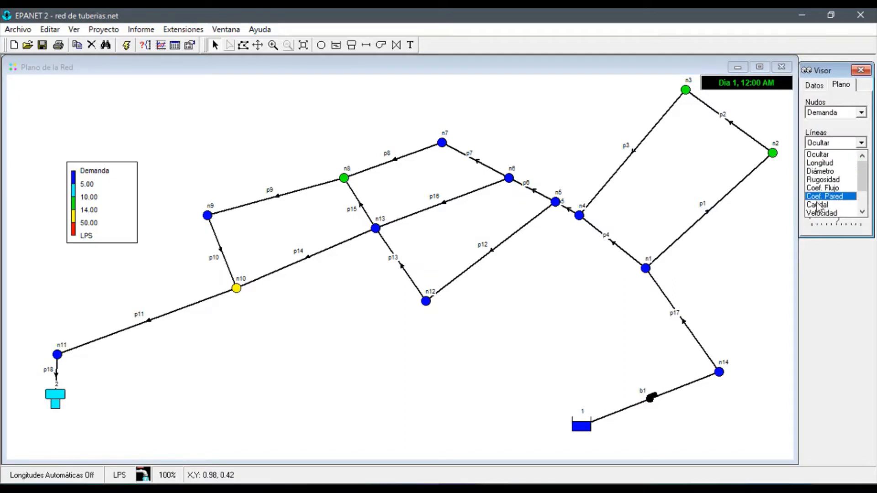
drag(866, 177, 867, 189)
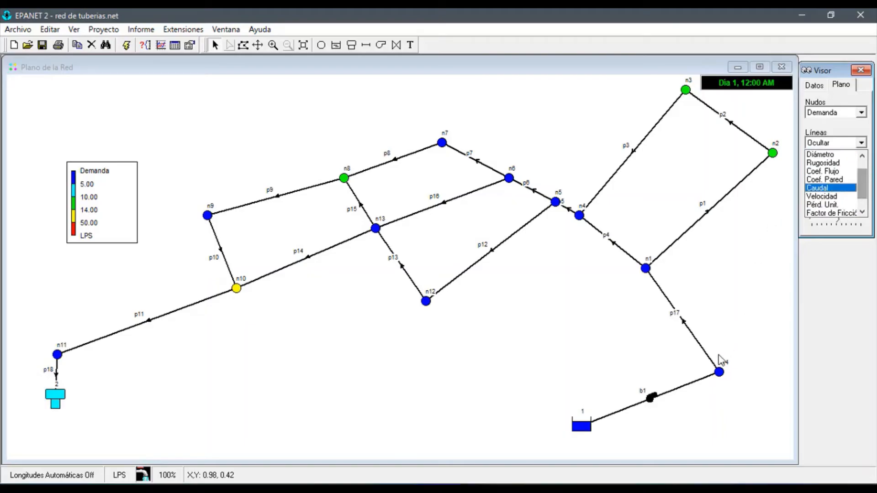
click(830, 188)
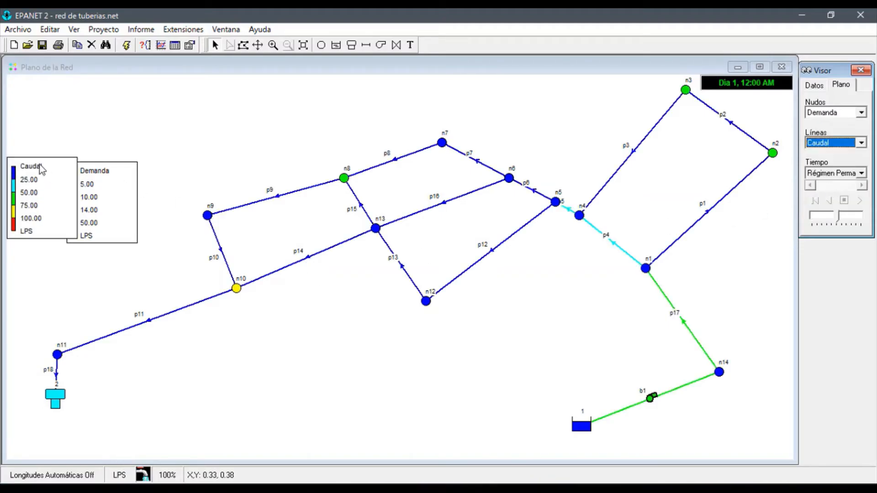
drag(41, 169, 65, 244)
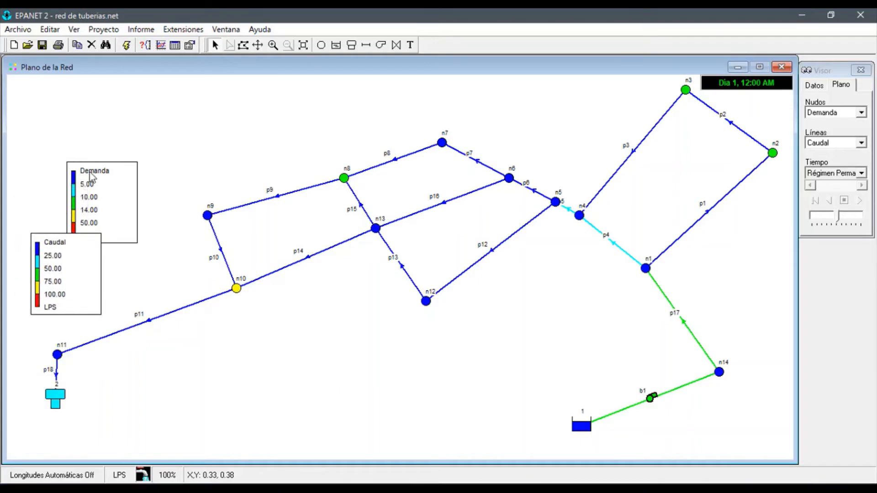
right_click(91, 177)
right_click(57, 253)
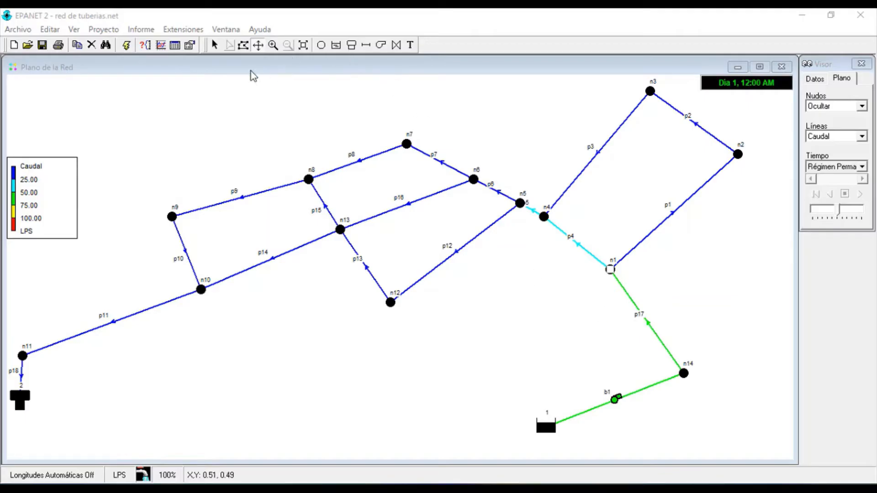
Inspect the result for pipe p17 on the map and display the network links by Velocidad
click(216, 48)
mouse_move(658, 337)
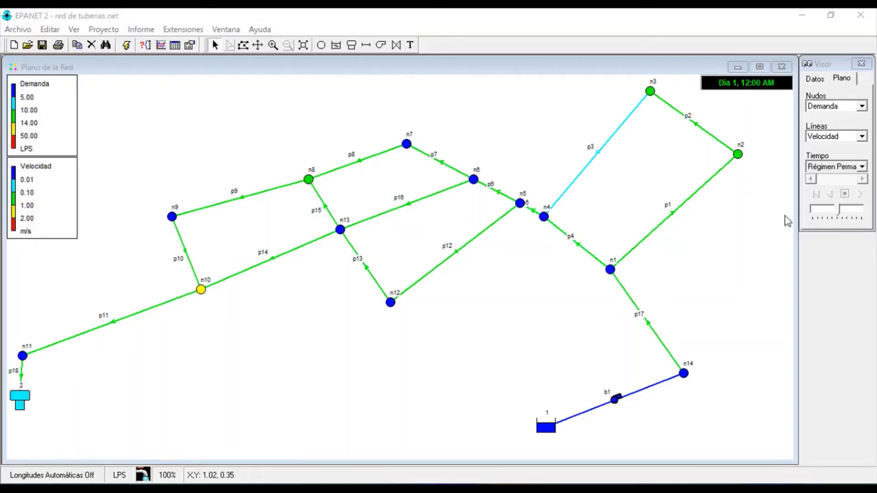
click(831, 137)
click(834, 173)
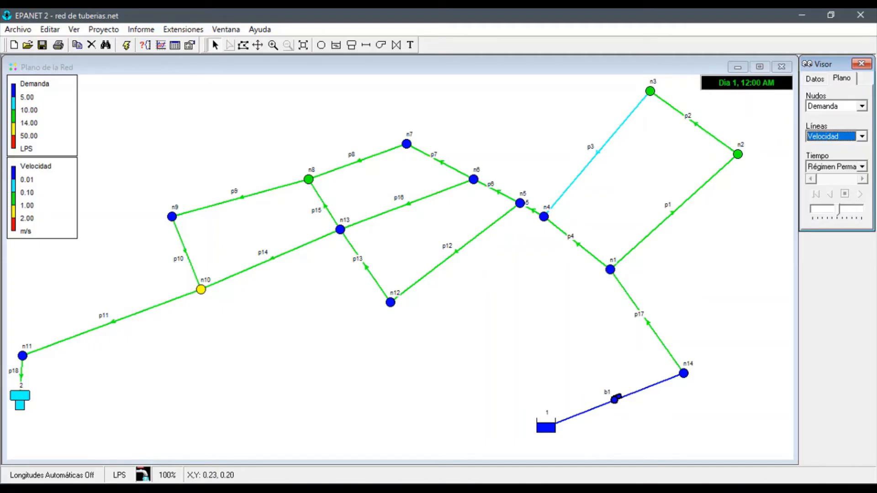
key(alt+Tab)
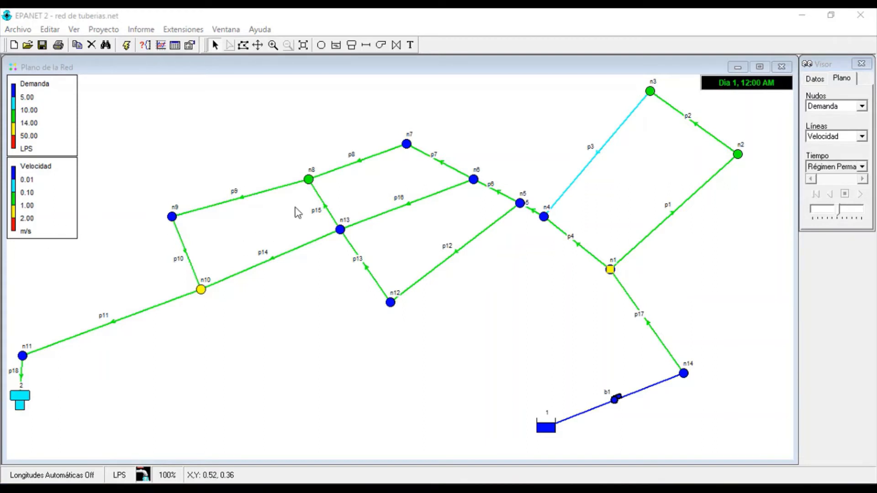
Set up a results table for Líneas de la Red that includes the Diámetro column and excludes Factor de Fricción
click(175, 46)
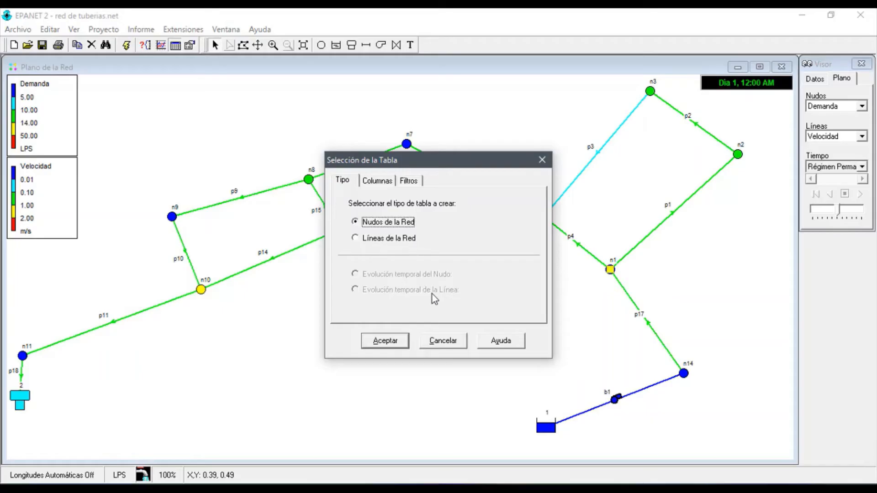
click(387, 243)
click(379, 180)
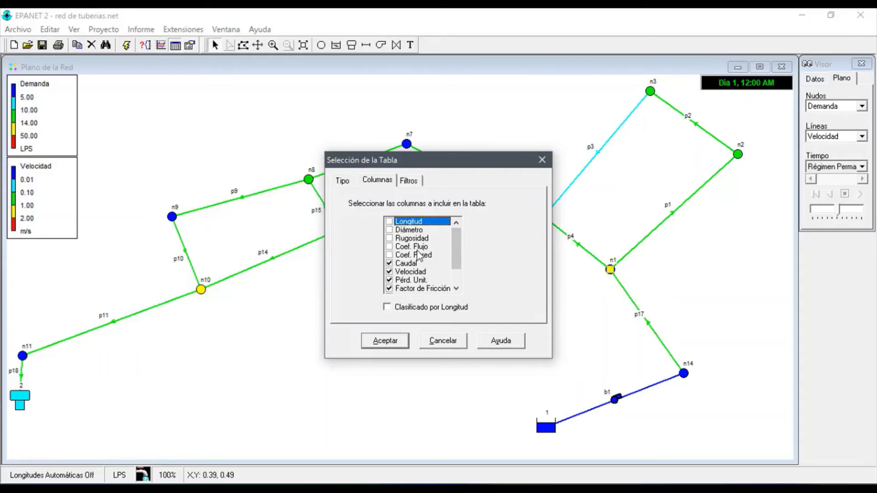
click(389, 230)
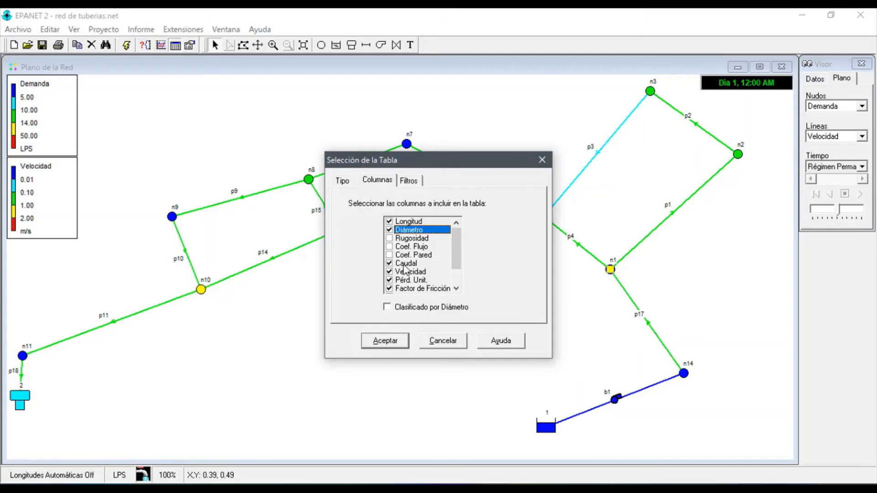
click(390, 289)
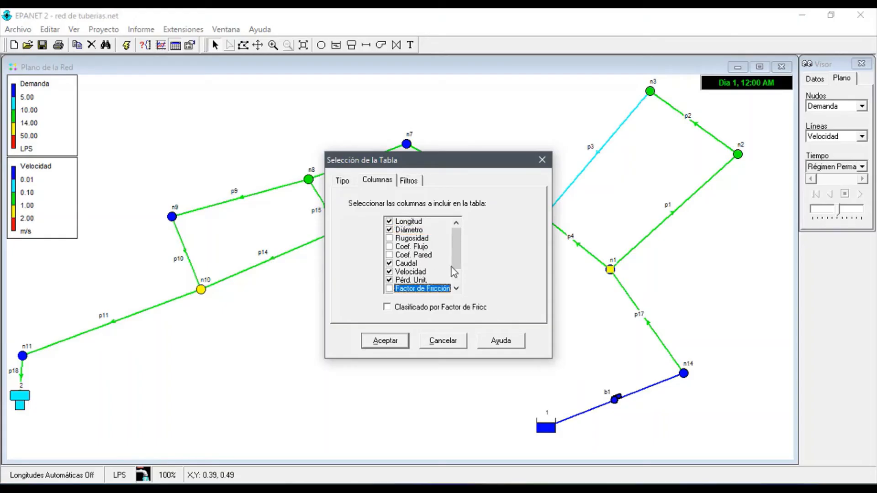
Exclude the Calidad, Estado and Veloc. de Reacción columns and generate the links table
drag(462, 253, 456, 274)
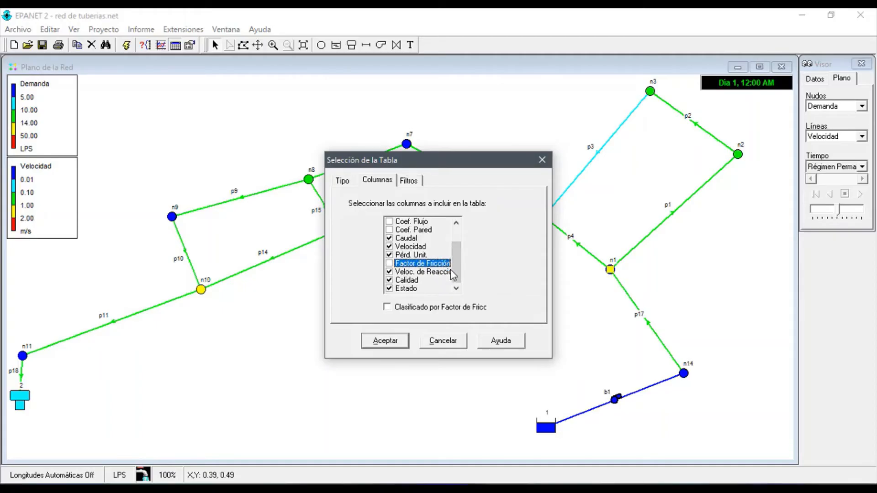
click(389, 280)
click(389, 289)
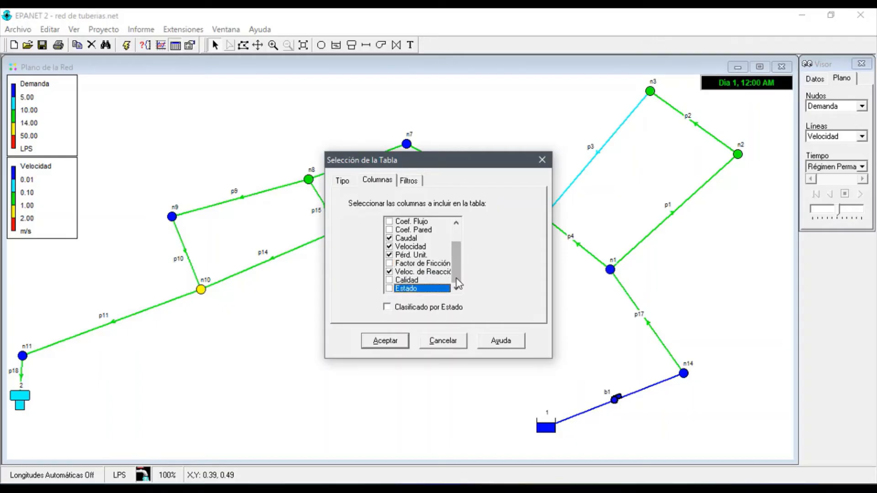
scroll(456, 275, up, 2)
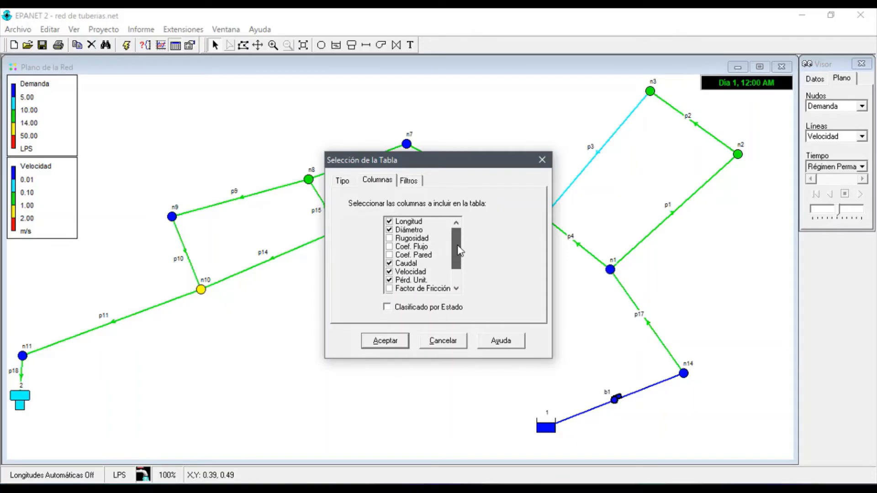
drag(458, 245, 460, 280)
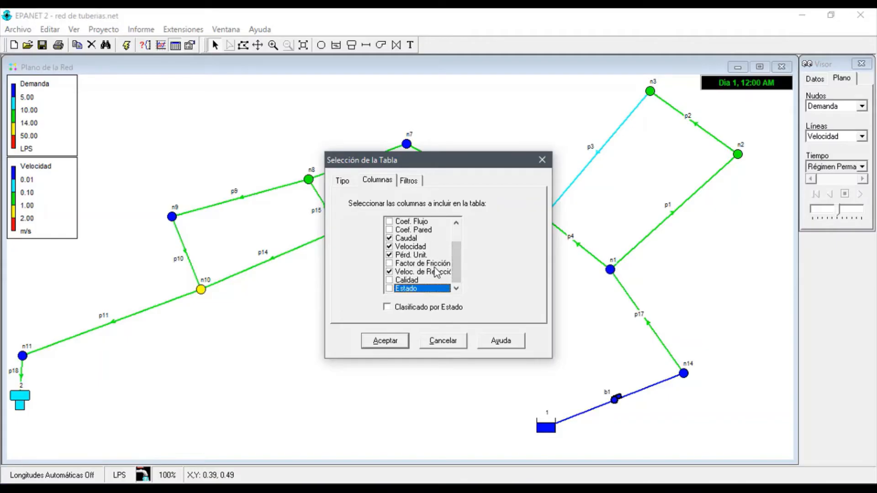
click(390, 272)
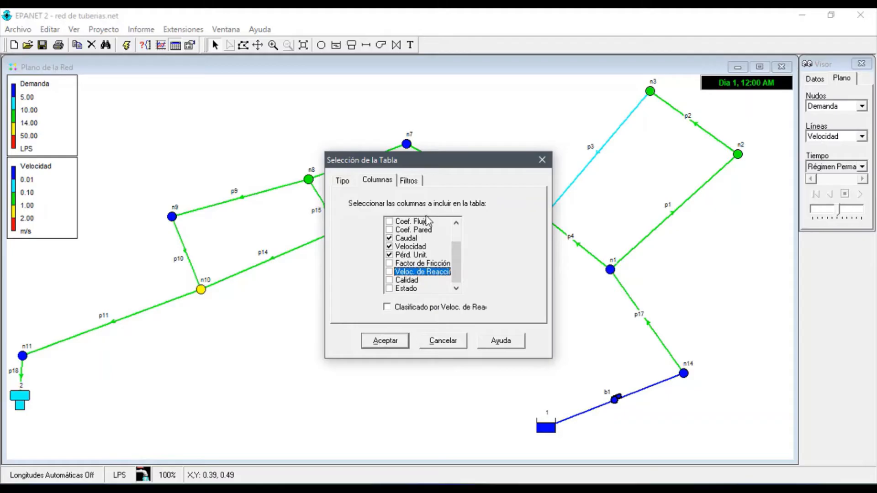
click(388, 344)
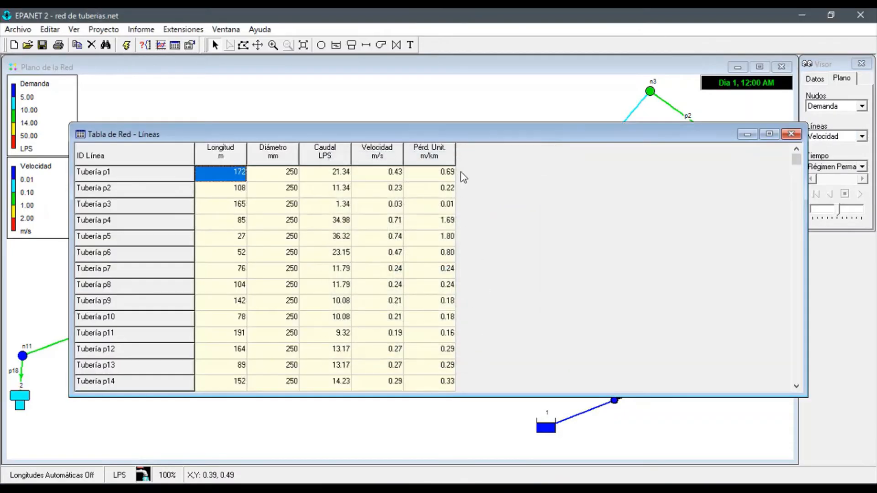
Narrow the links table window to fit its columns and review the Longitud and Diámetro values of the pipes and pump b1
drag(476, 127, 506, 128)
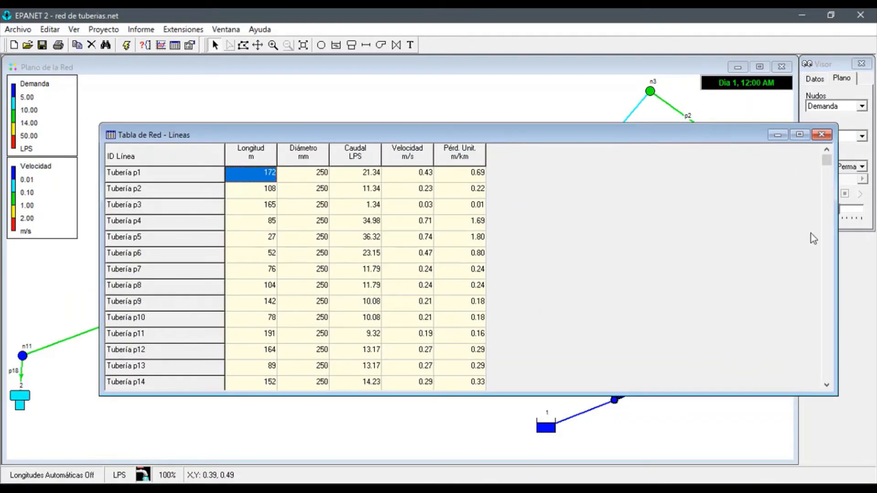
drag(838, 249, 522, 231)
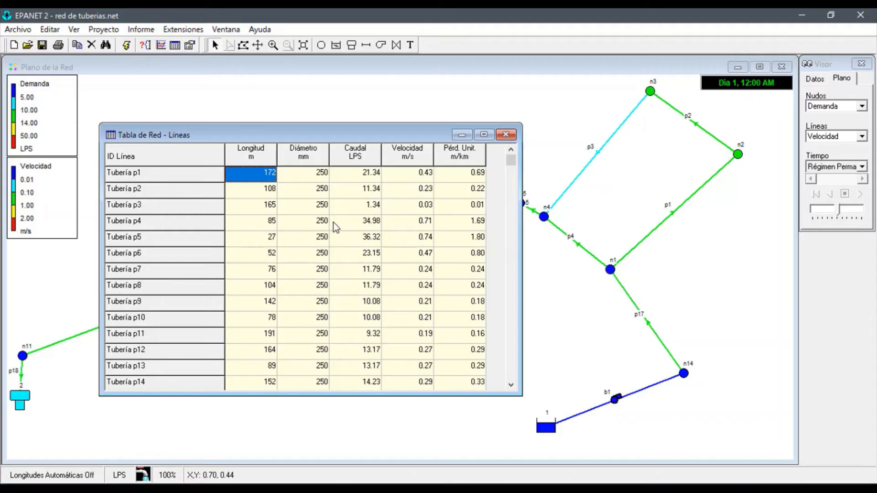
click(267, 222)
key(Down)
key(Down)
key(Down)
key(Down)
key(Down)
key(Down)
key(Down)
key(Down)
key(Down)
key(Down)
key(Down)
key(Down)
key(Down)
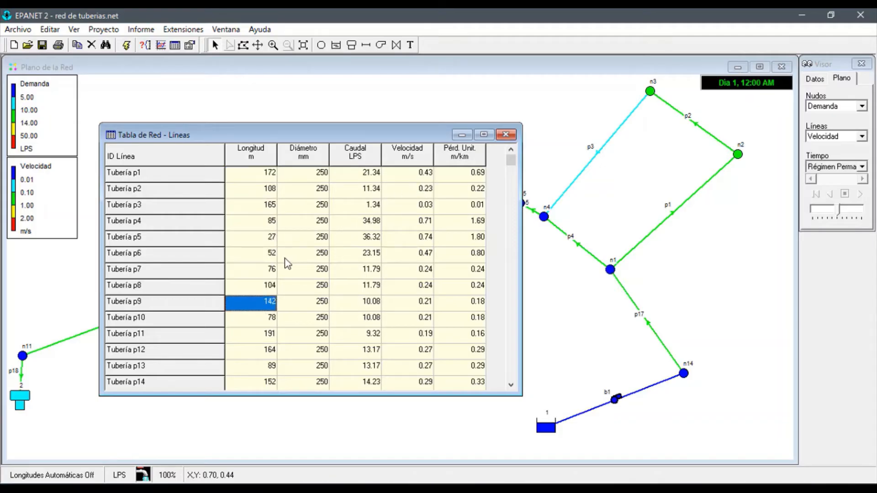
key(Down)
key(Down)
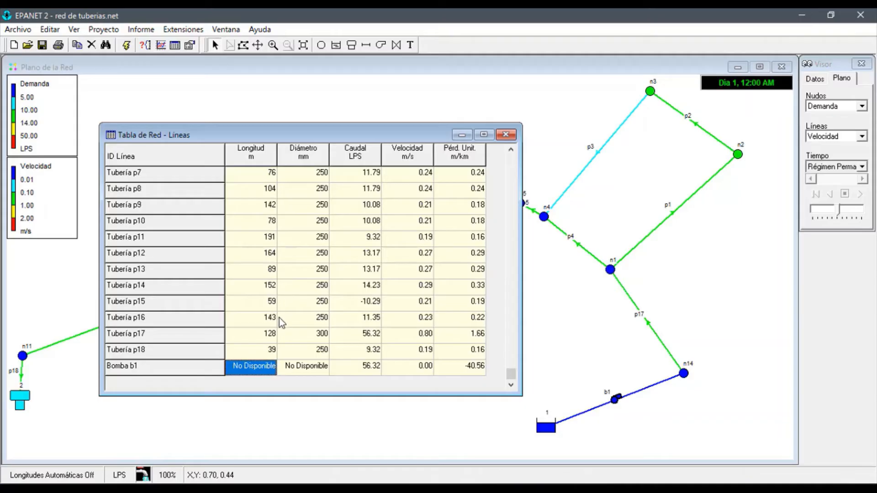
key(Up)
key(Up)
key(Up)
key(Up)
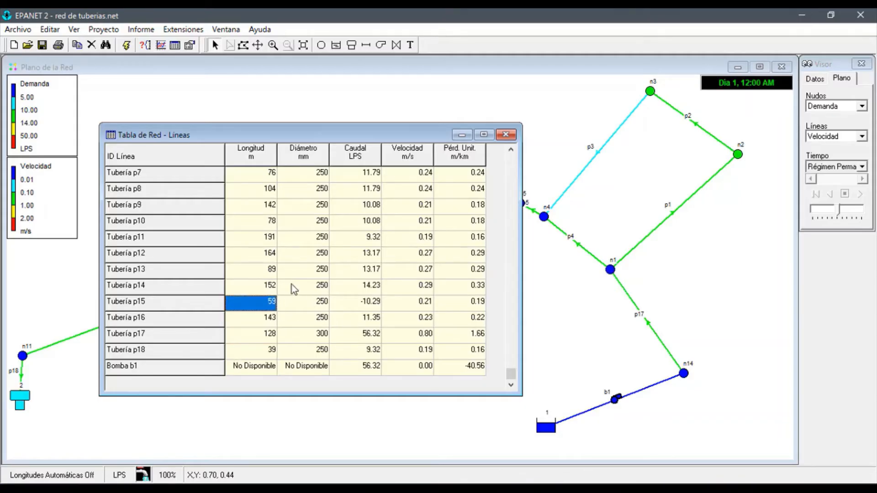
click(263, 178)
click(317, 174)
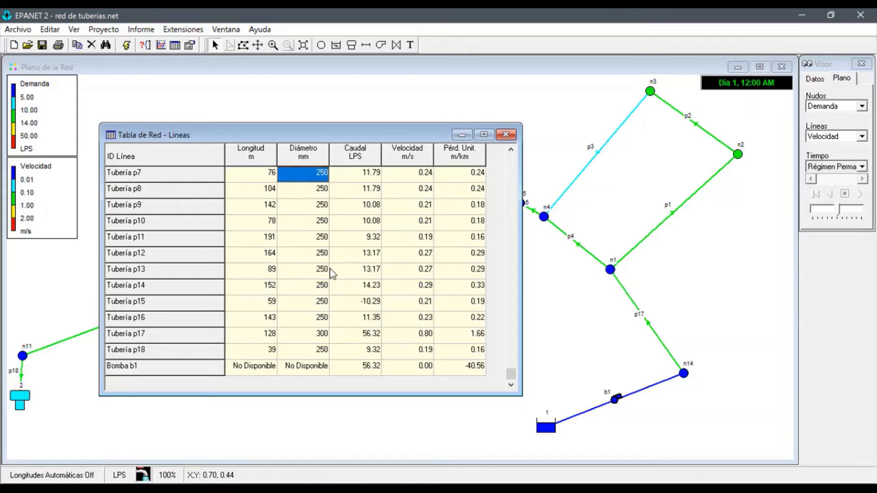
scroll(311, 305, up, 6)
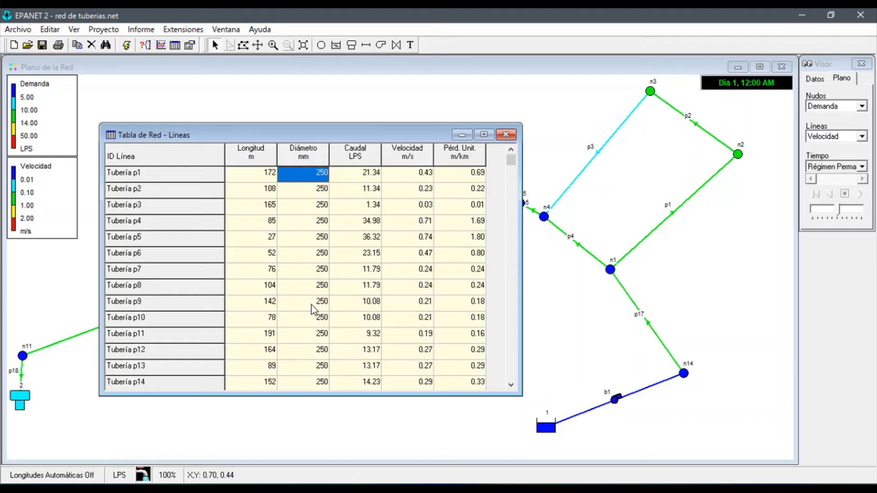
Examine the Diámetro values from pipe p1 down to pump b1, check pipe p17's diameter, and close the links table
key(Down)
key(Down)
key(Down)
key(Down)
key(Down)
key(Down)
key(Down)
key(Down)
key(Down)
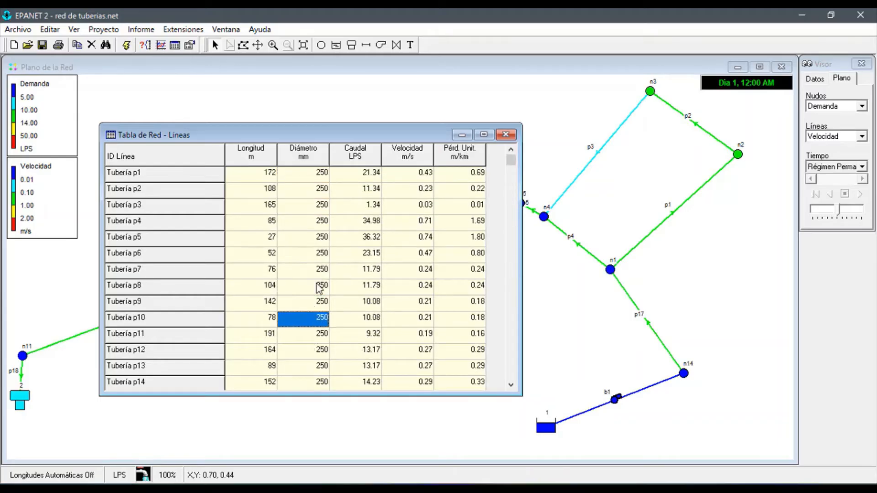
key(Down)
key(Down)
key(Down)
key(Down)
key(Down)
key(Down)
key(Down)
key(Down)
key(Down)
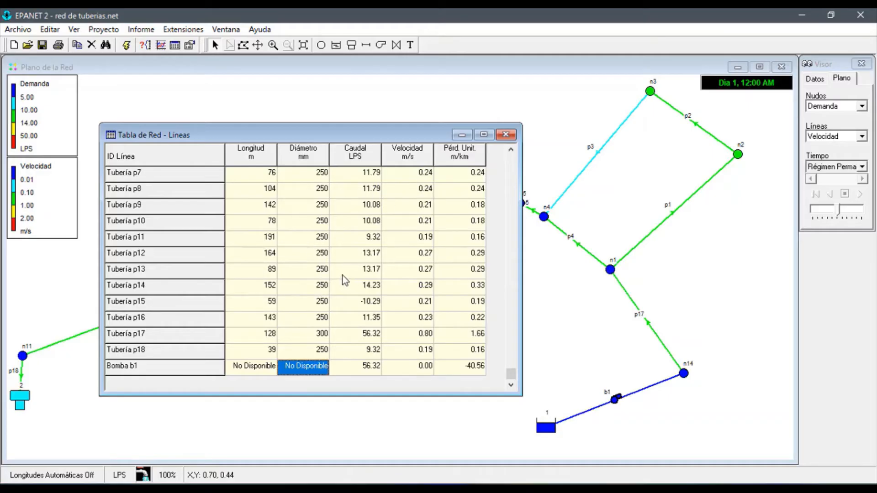
click(325, 336)
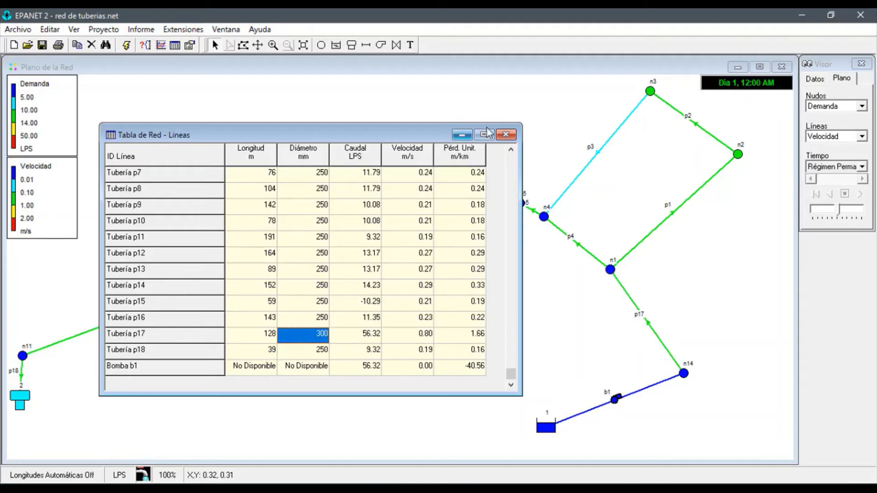
click(506, 134)
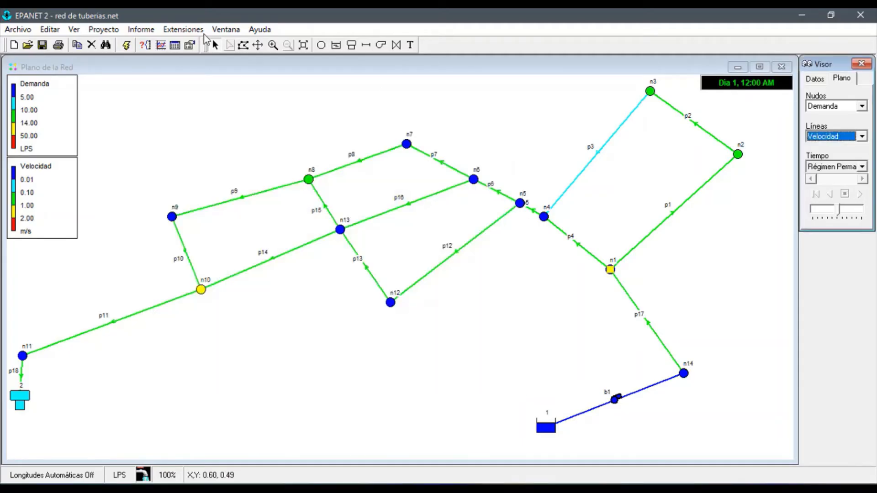
Generate a Nudos de la Red table that includes the Cota column and excludes Calidad
click(175, 46)
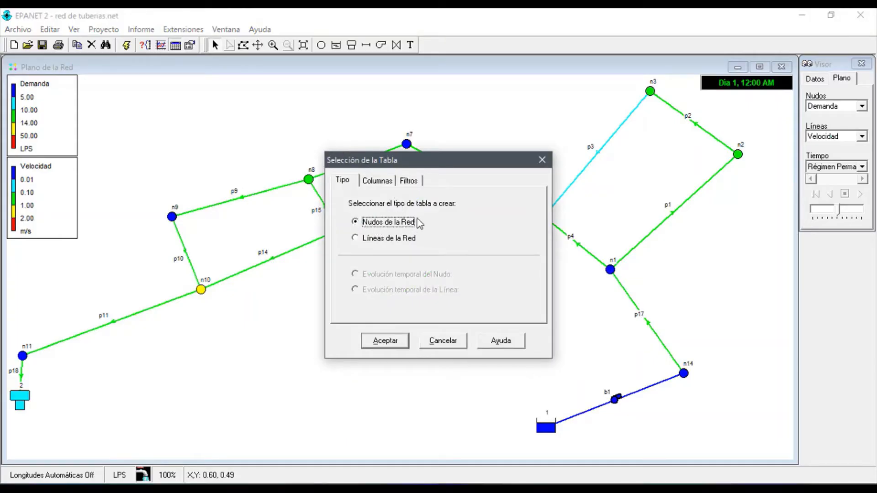
click(382, 181)
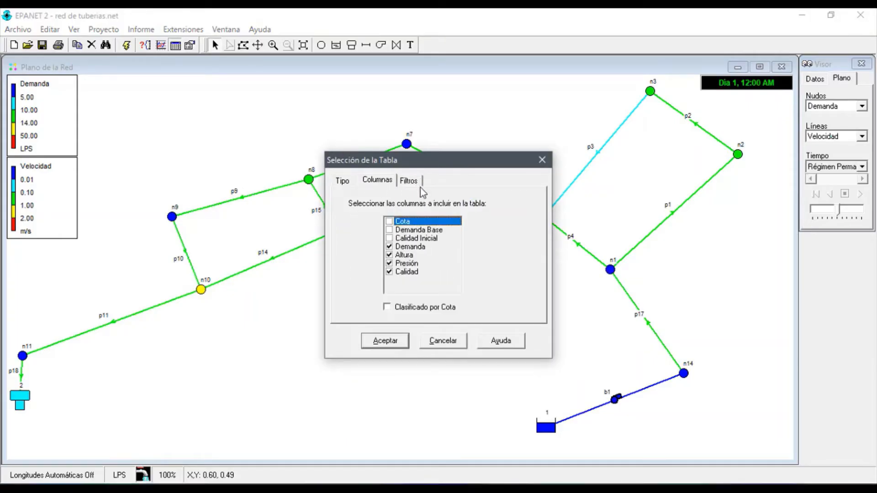
click(391, 222)
click(390, 273)
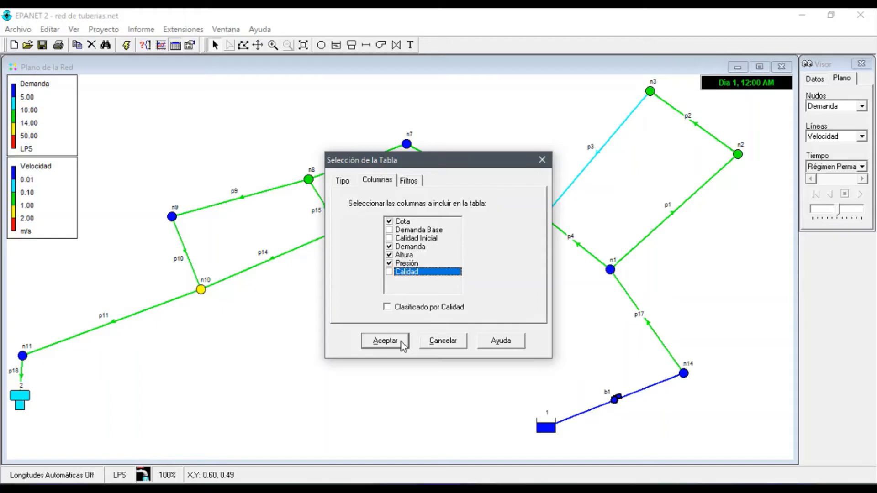
click(385, 341)
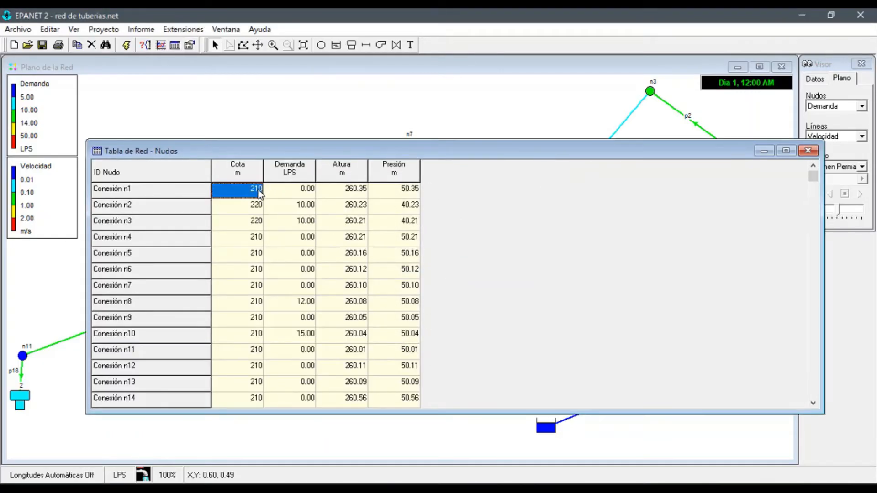
Reposition the nodes table window and narrow it to fit its columns so the network around n1 is uncovered
drag(415, 149, 438, 136)
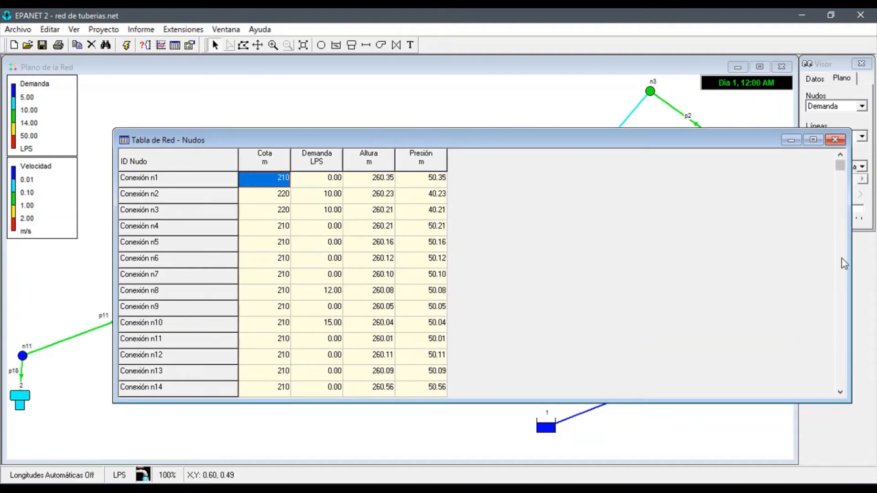
drag(851, 261, 489, 226)
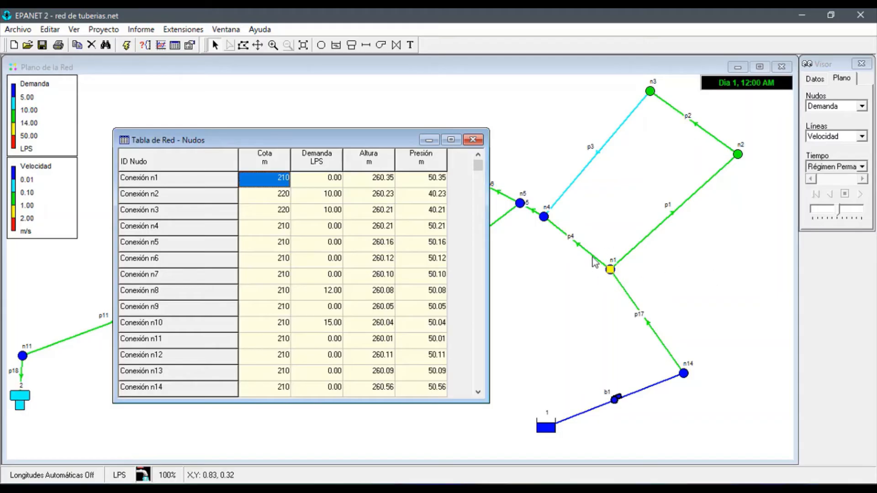
mouse_move(631, 265)
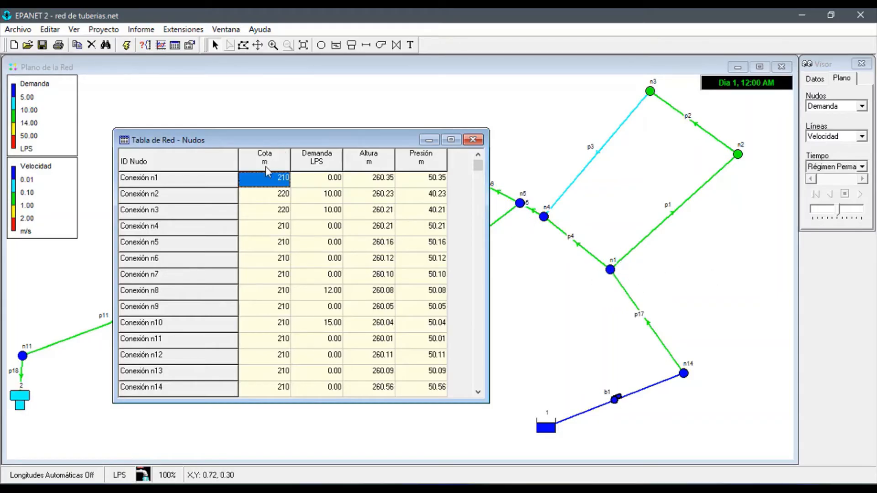
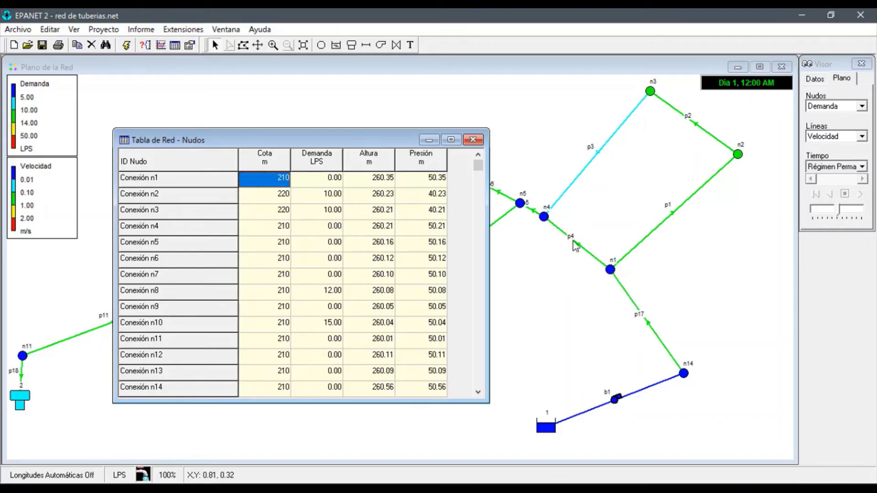
Compare the Presión and Cota values of node n1 and check the Cota of node n3 in the nodes table
click(440, 181)
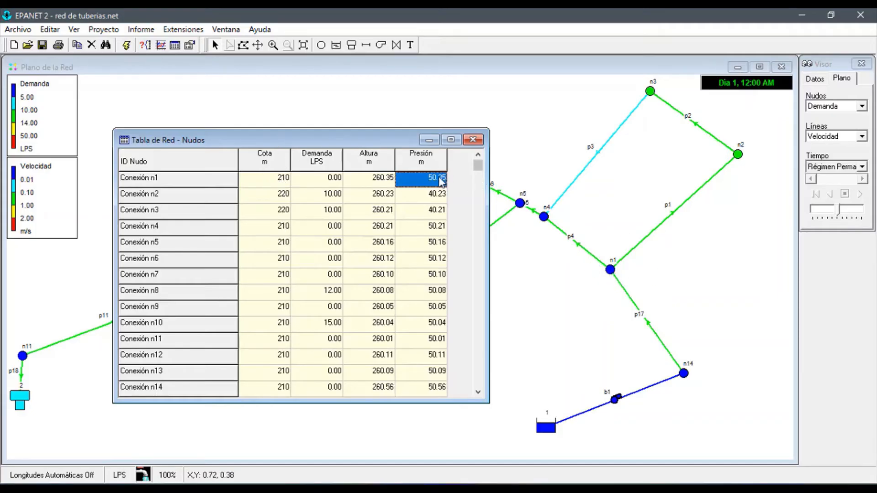
click(287, 180)
click(428, 183)
click(283, 214)
Display node n3's properties on the map, move the property window aside, and bring the nodes table back to the front
double_click(651, 92)
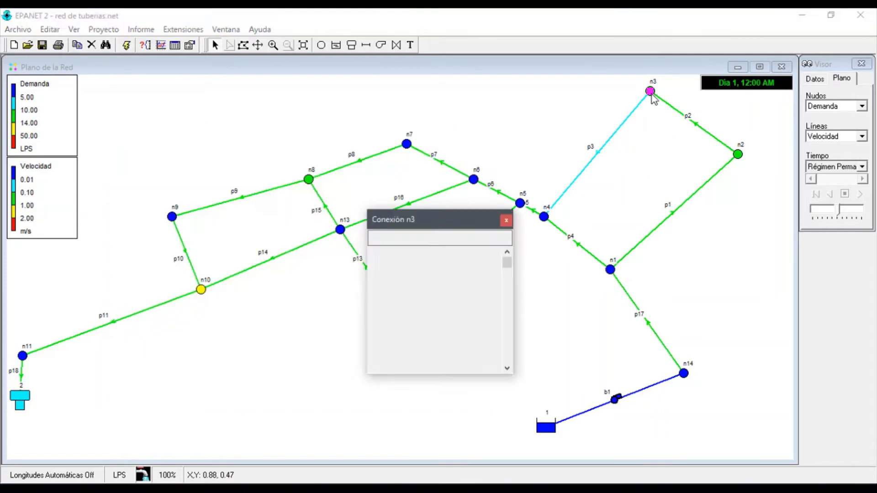
drag(432, 227, 598, 219)
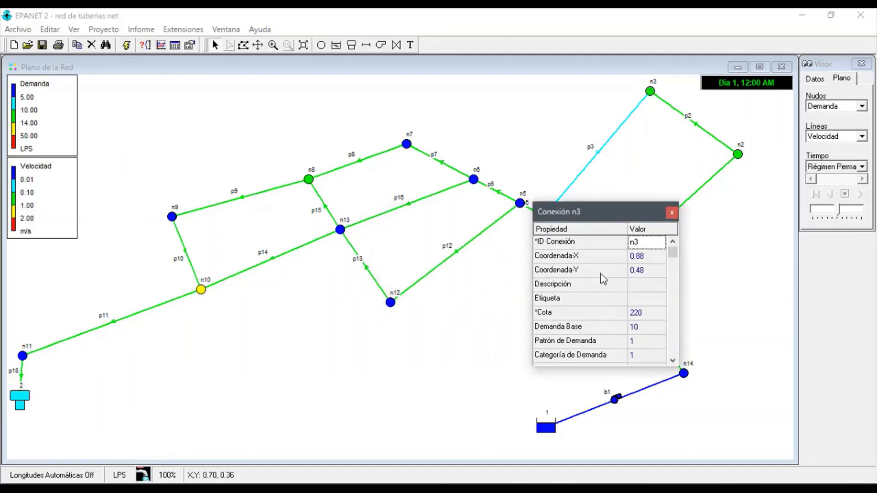
click(227, 32)
click(268, 107)
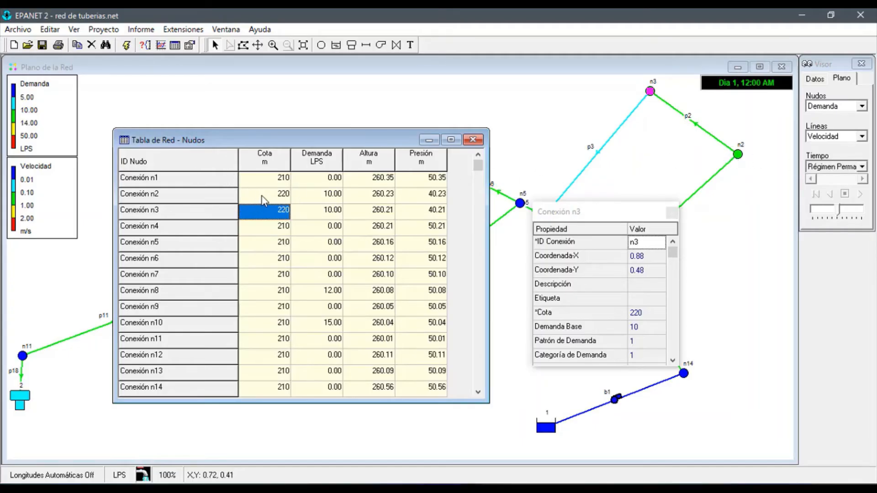
Examine the Demanda values of the consumption nodes n2, n3, n8 and n10 in the nodes table
click(321, 196)
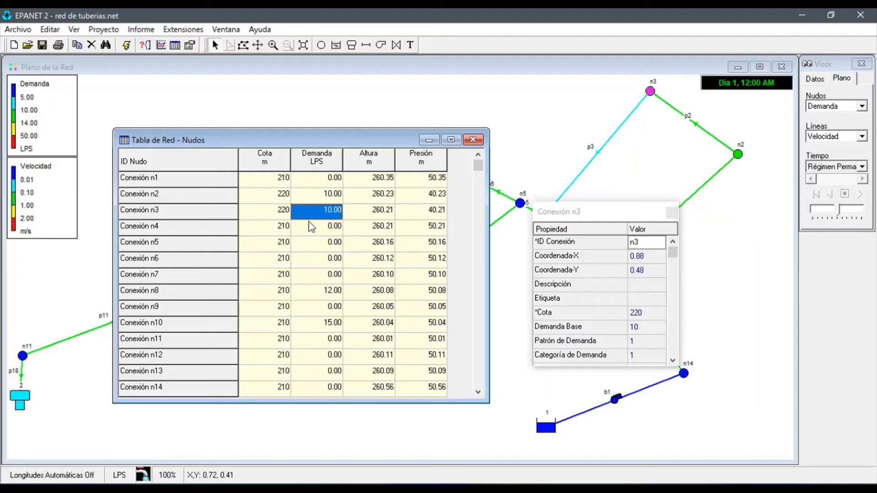
click(328, 295)
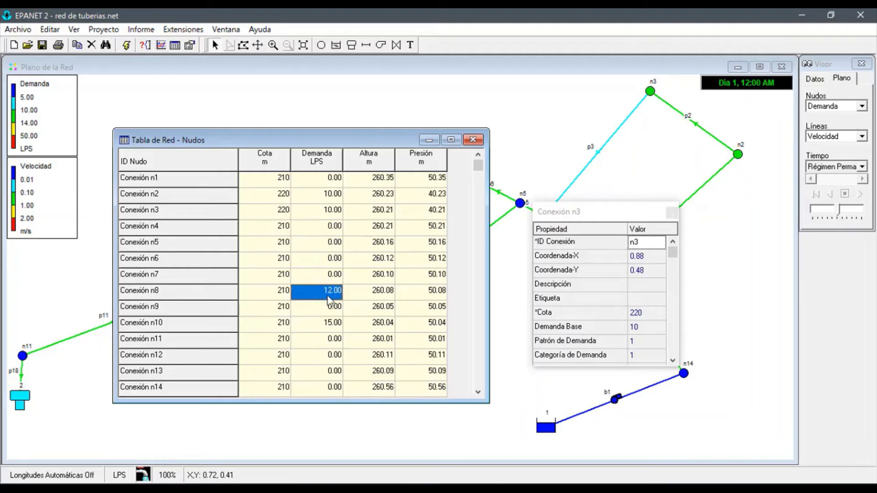
click(319, 326)
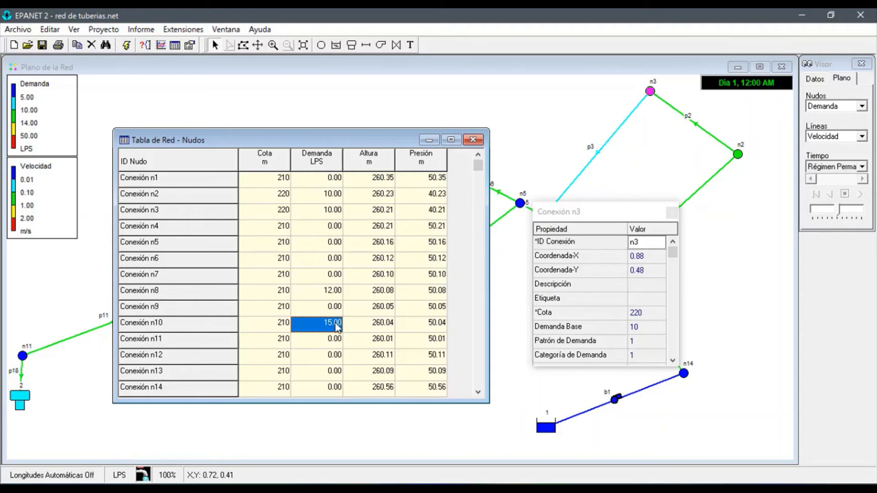
click(333, 294)
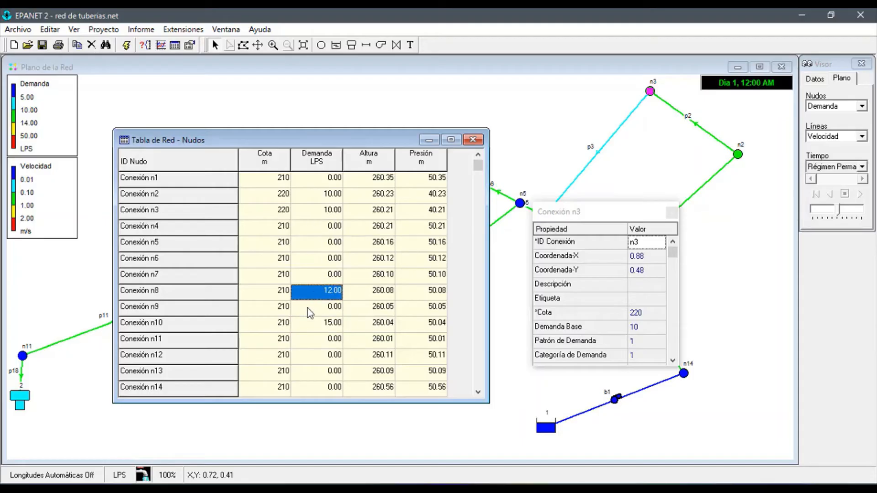
key(Up)
key(Up)
key(Up)
key(Up)
key(Up)
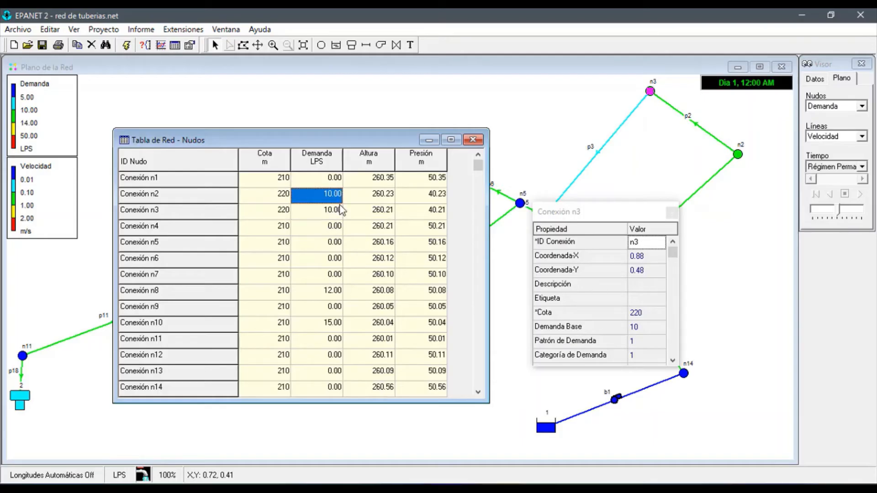
click(340, 292)
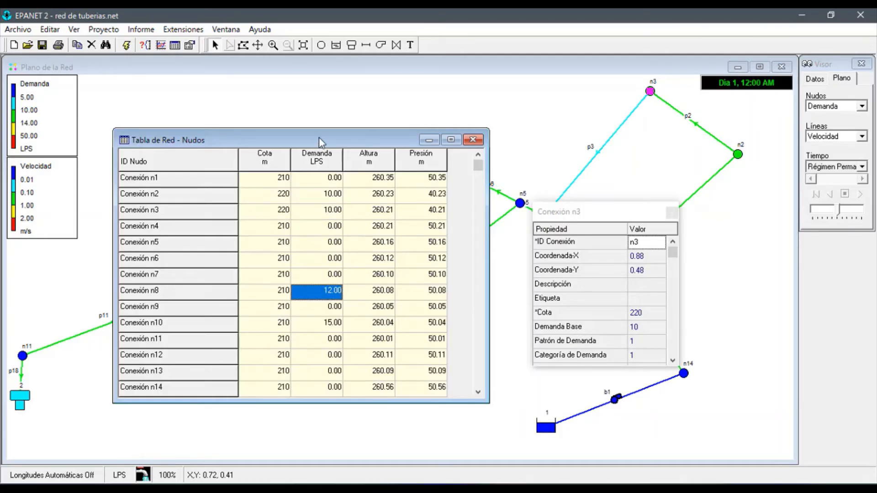
Reposition the nodes table over the map and look through its Demanda column down to Depósito 2
drag(319, 138, 455, 207)
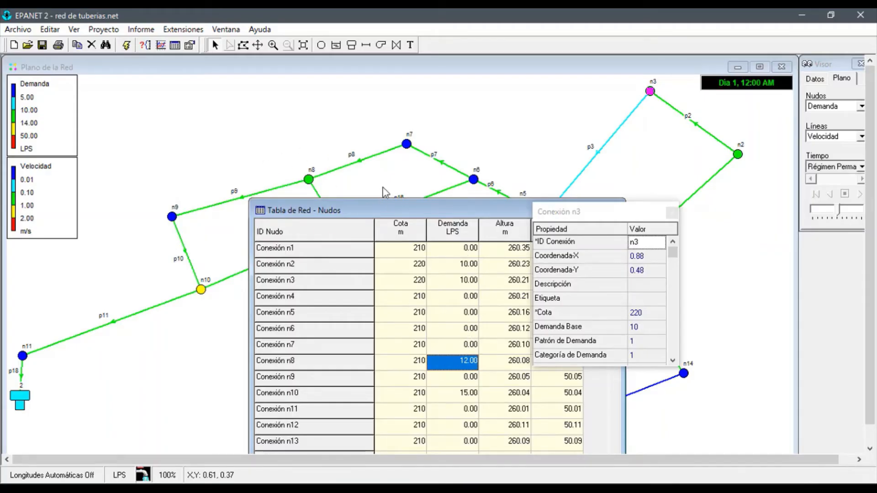
drag(413, 208, 299, 126)
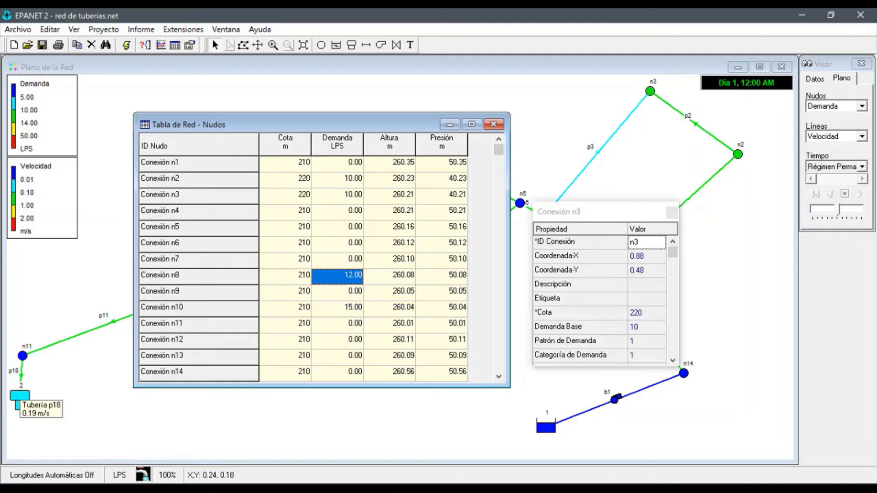
scroll(2, 361, down, 8)
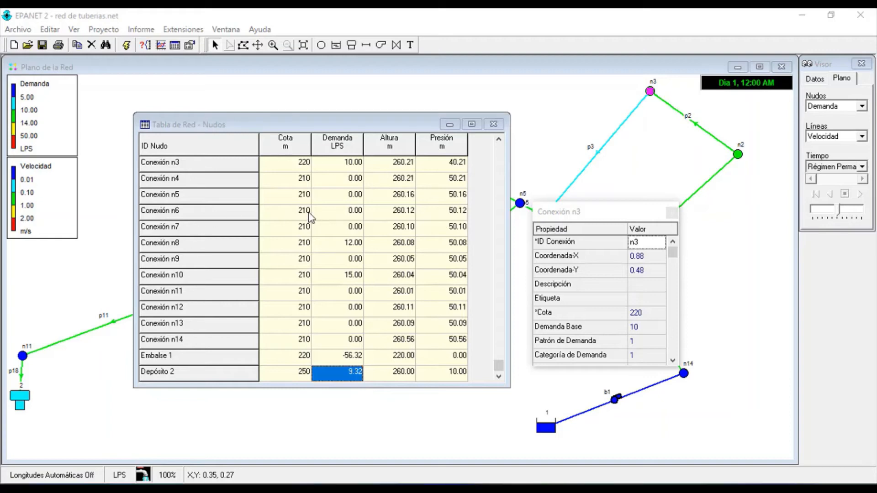
scroll(326, 254, up, 9)
scroll(329, 257, up, 6)
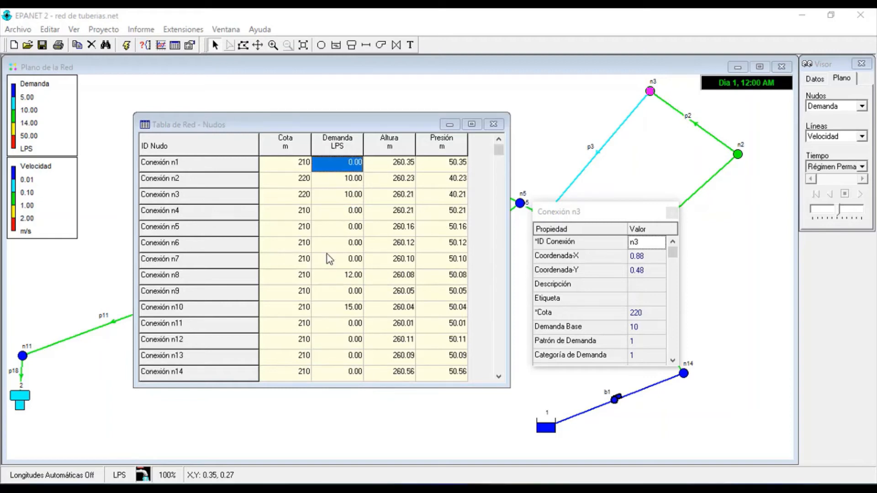
Compare the Demanda values of nodes n2, n3, n8 and n10 with those of Depósito 2 and Embalse 1
click(341, 181)
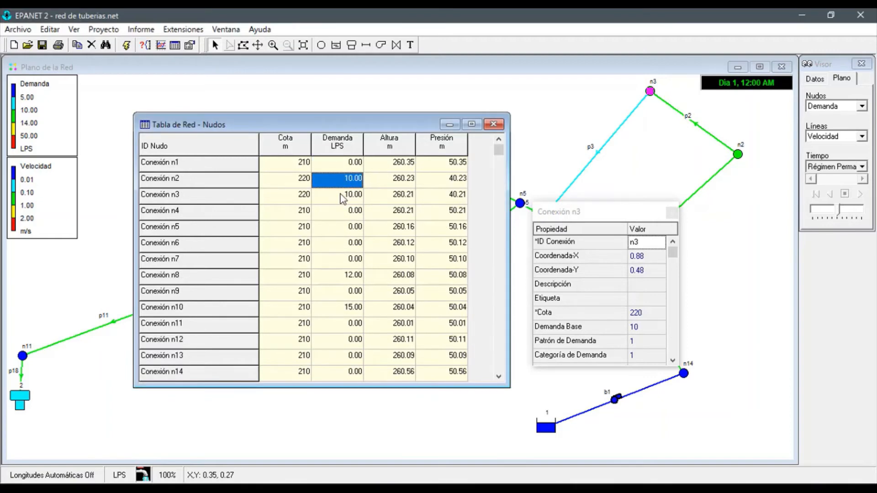
click(341, 196)
scroll(337, 247, down, 1)
click(344, 274)
click(346, 308)
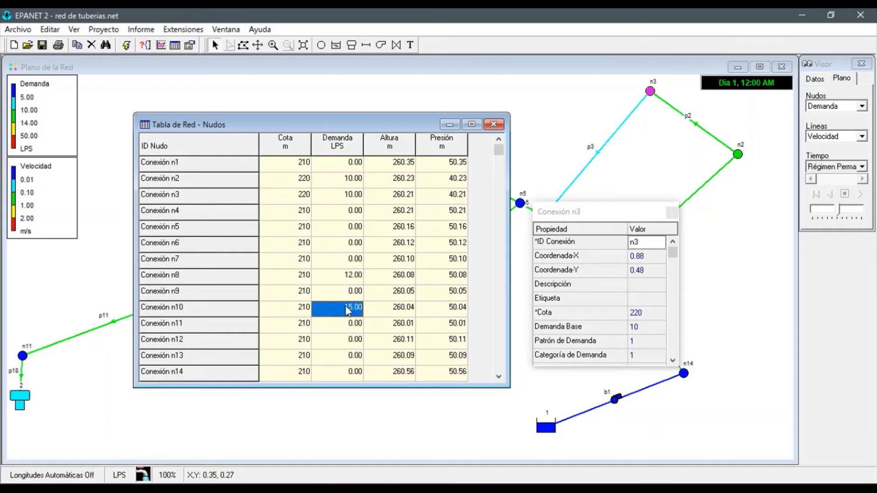
scroll(346, 302, down, 6)
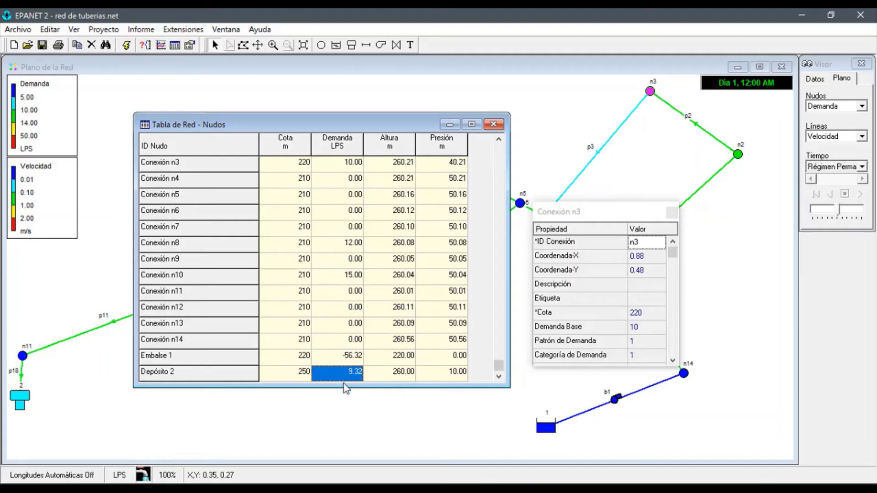
mouse_move(20, 402)
click(342, 358)
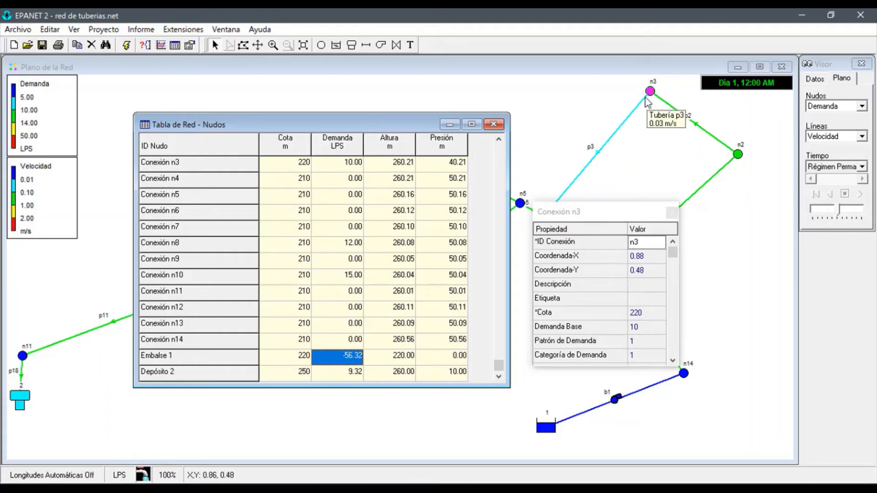
Review the Demanda column again from node n8 downward and return to the first row of the table
click(335, 244)
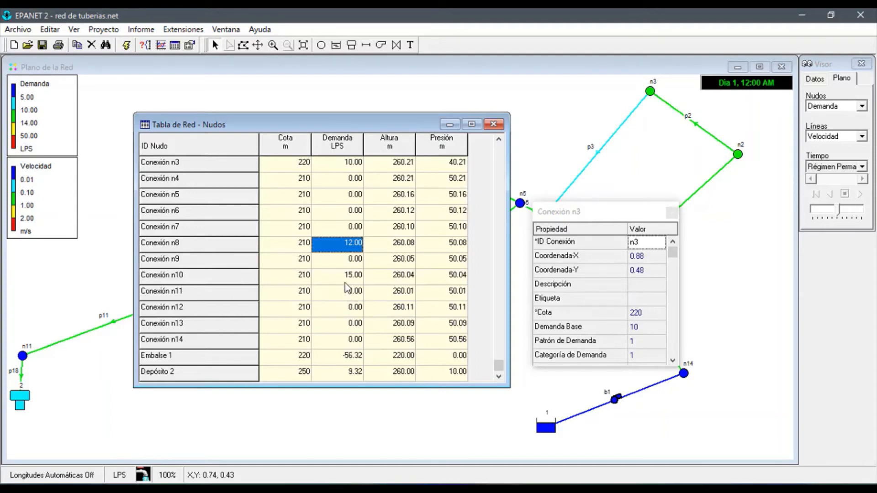
key(Down)
key(Down)
key(Down)
key(Down)
key(Down)
key(Down)
key(Down)
key(Down)
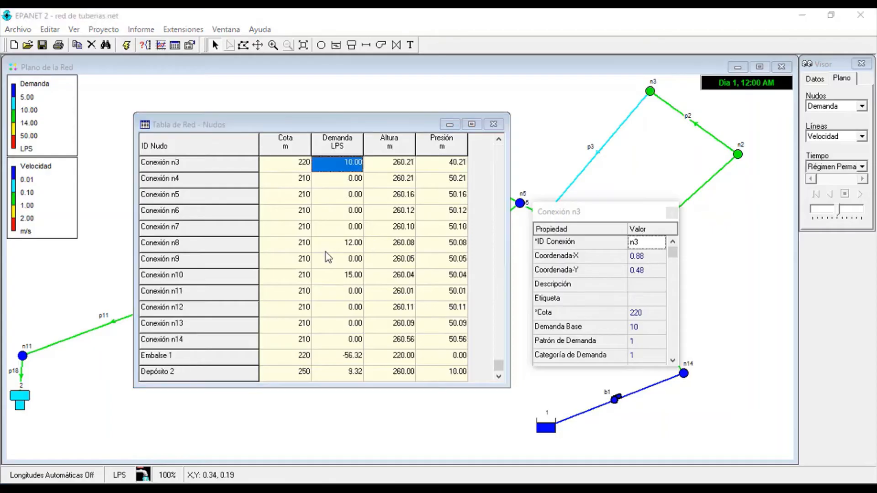
scroll(327, 257, up, 2)
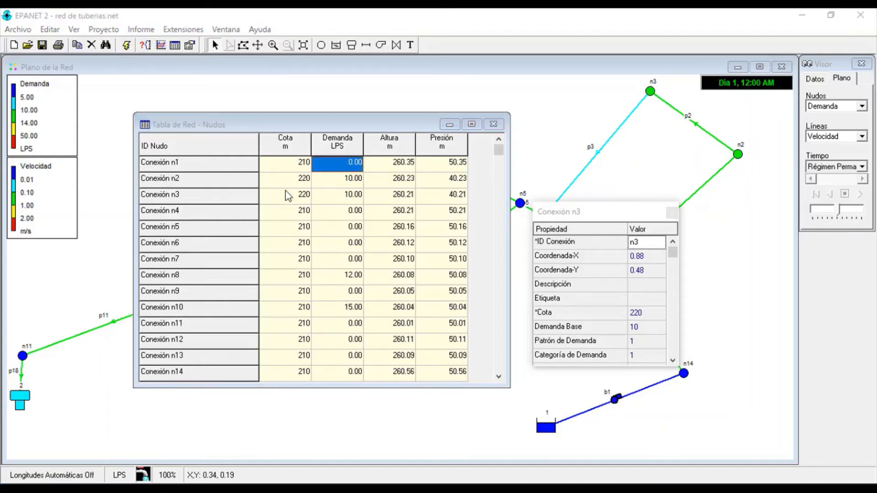
Compare node n1's Altura, Cota and Presión values in the nodes table
click(390, 166)
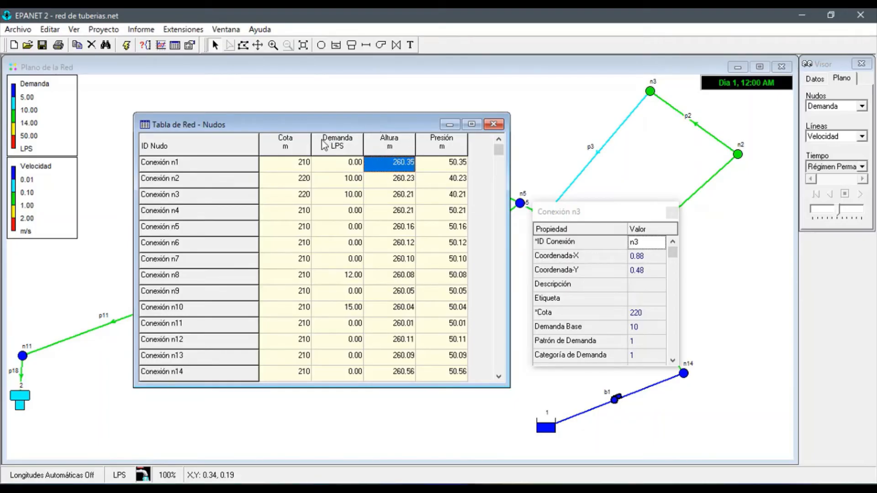
click(294, 163)
click(448, 168)
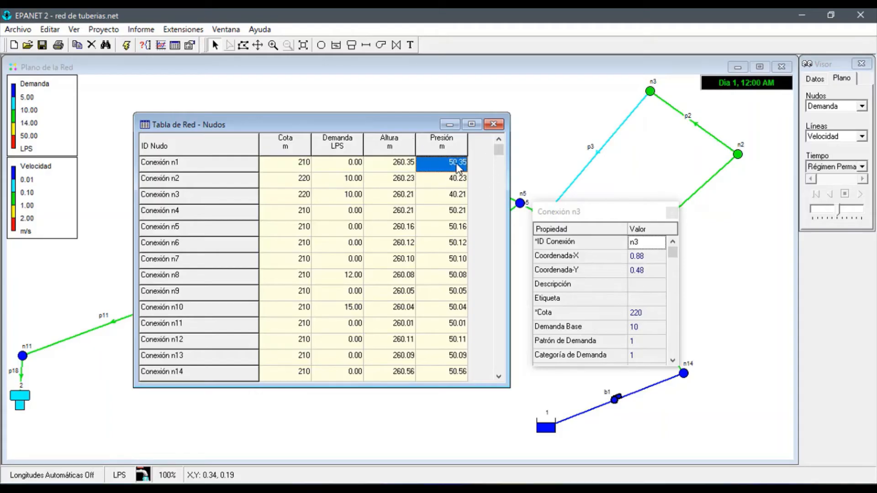
Examine the Presión values from node n1 down to Depósito 2, and go back up to node n11
key(Down)
key(Down)
key(Down)
key(Down)
key(Down)
key(Down)
key(Down)
key(Down)
key(Down)
key(Down)
key(Down)
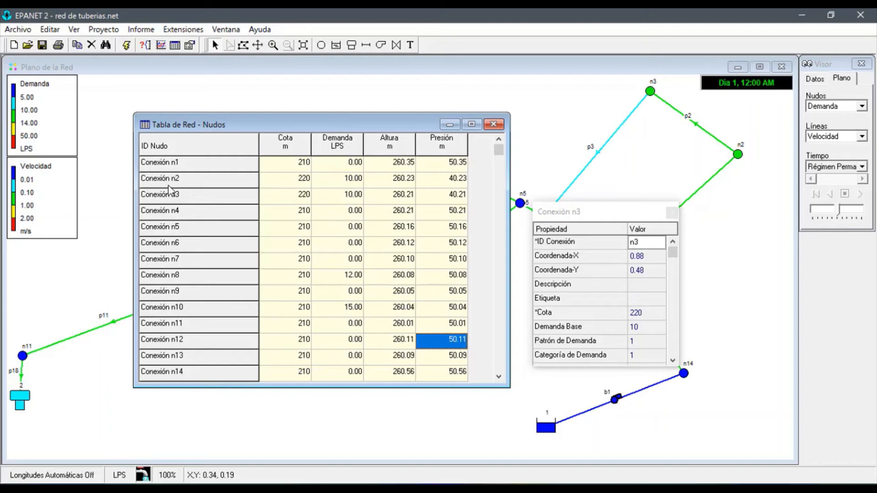
key(Down)
key(Down)
key(Down)
key(Down)
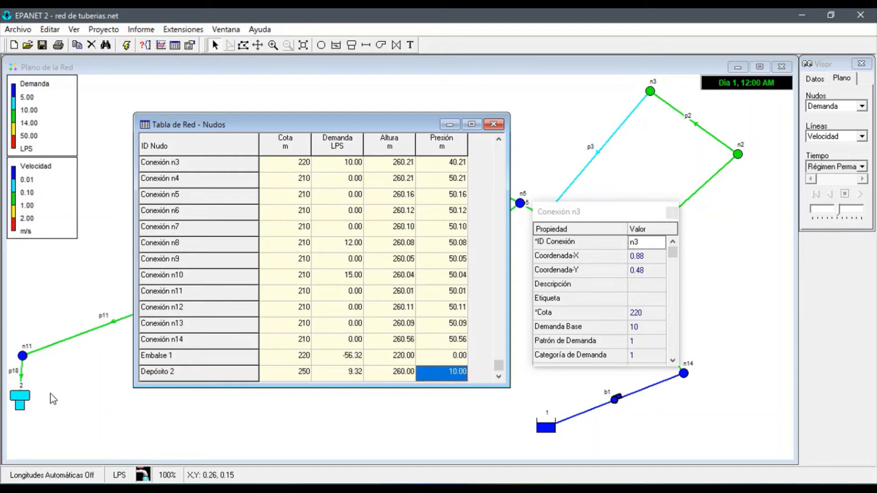
mouse_move(18, 404)
key(Up)
key(Up)
key(Up)
key(Up)
key(Up)
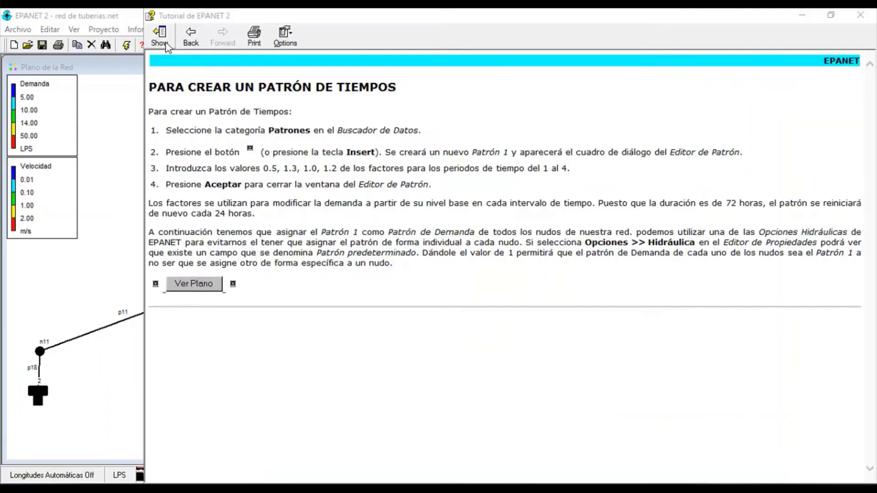
Switch to the EPANET tutorial and read the Añadir Patrón de Tiempo topic under Análisis en Periodo Extendido
click(166, 42)
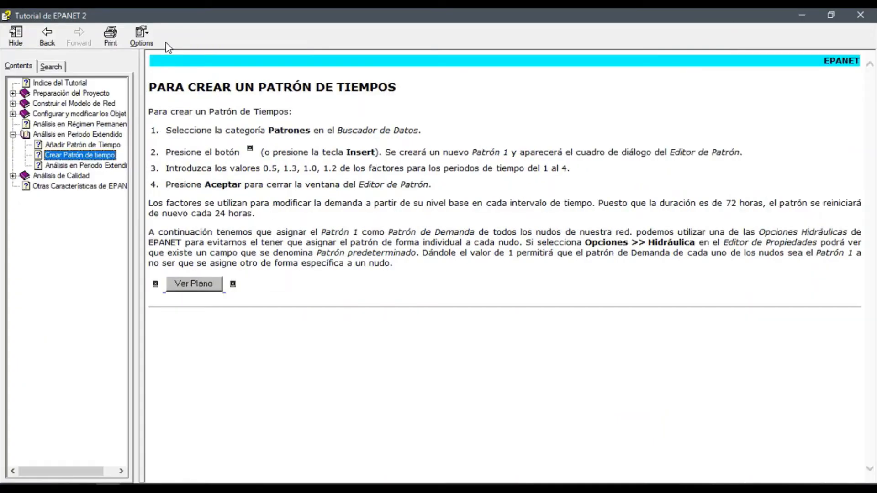
click(91, 136)
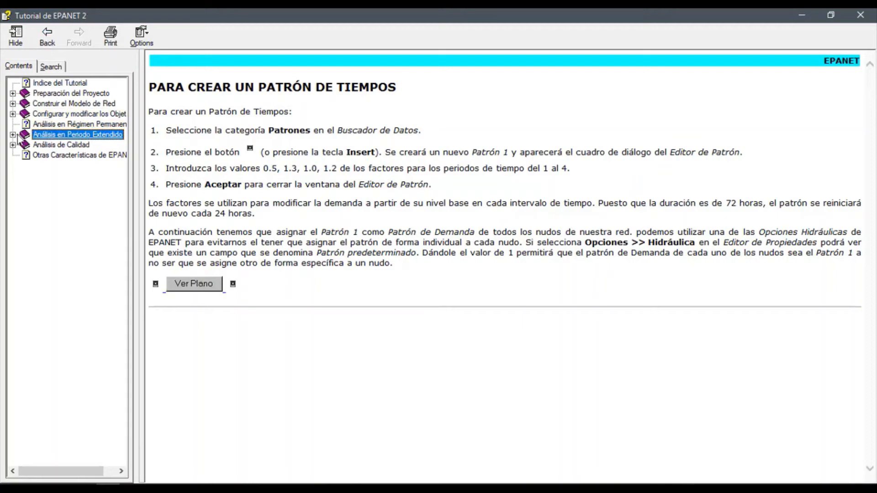
click(13, 135)
click(95, 145)
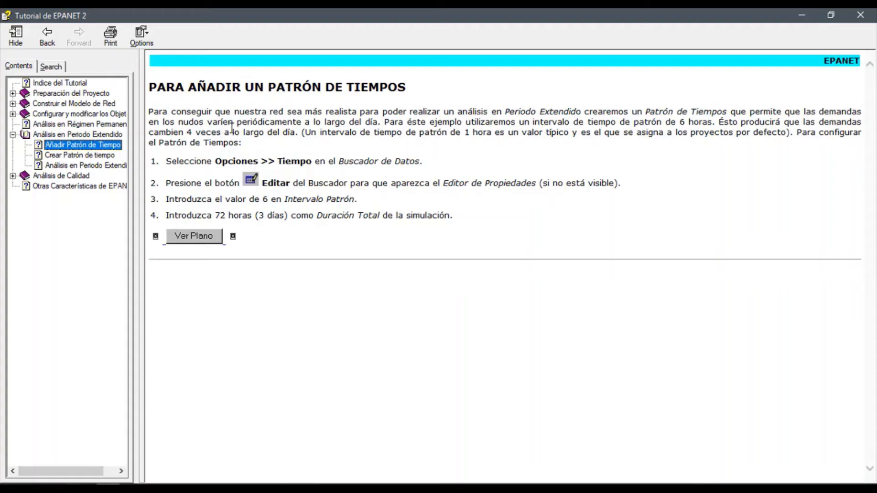
Return to EPANET, dismiss the pattern editor without accepting changes, and close and reopen the Visor
key(alt+Tab)
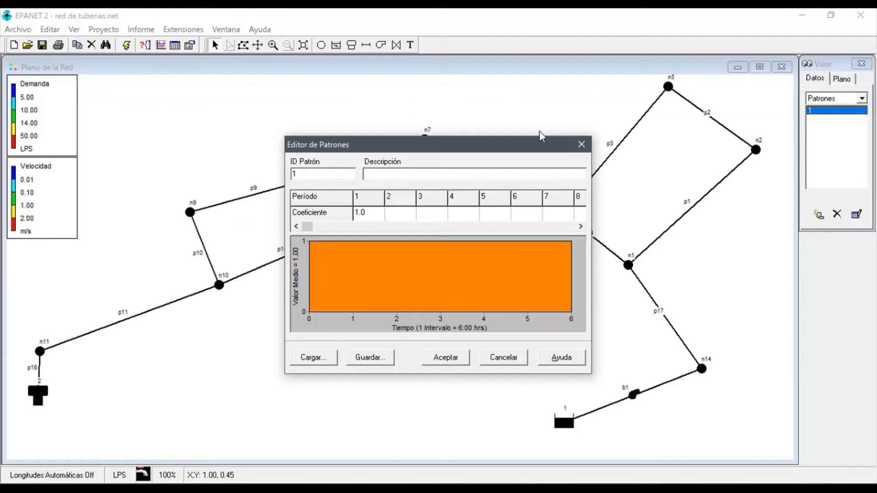
click(581, 145)
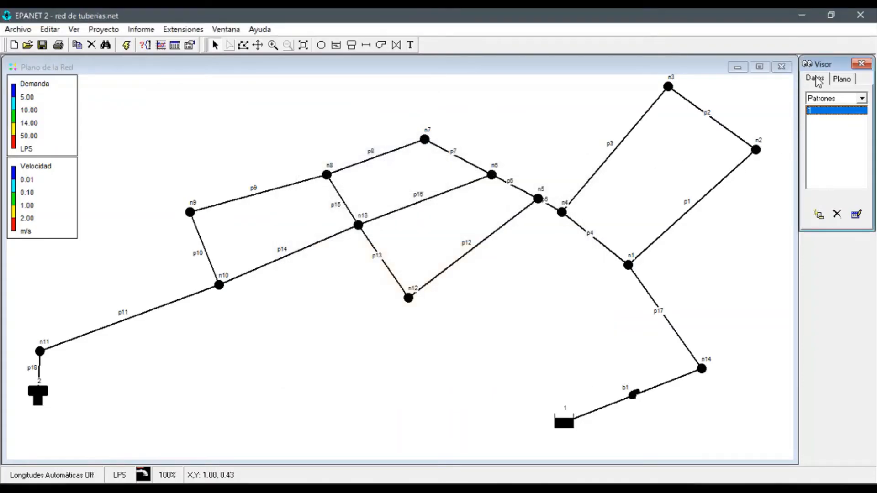
click(862, 63)
click(226, 30)
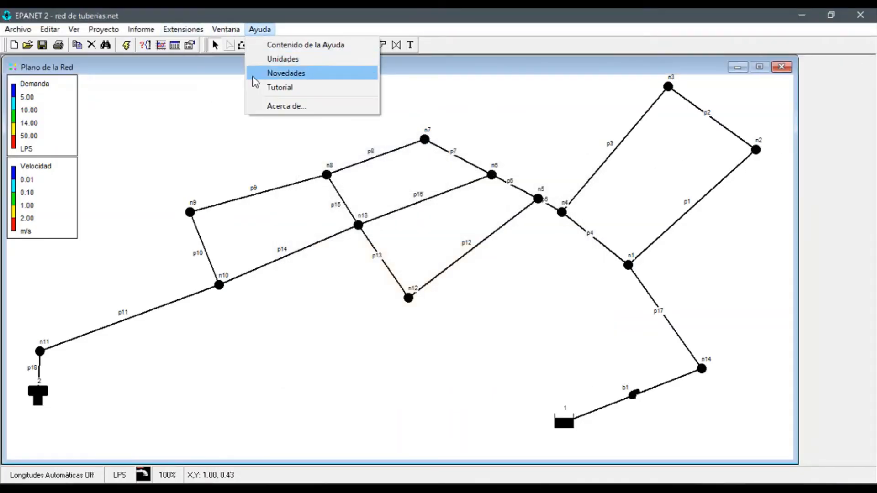
click(241, 77)
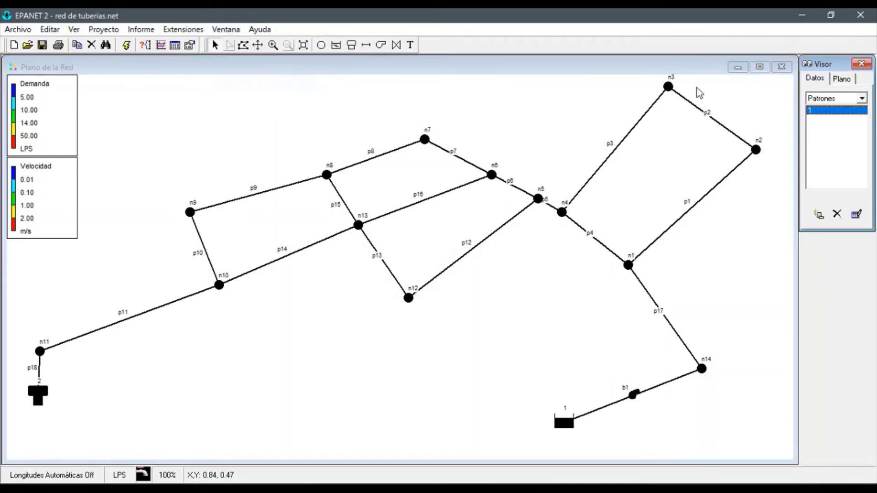
Show the Opciones category in the Visor's data and open the Tiempo options for editing
click(821, 100)
click(835, 194)
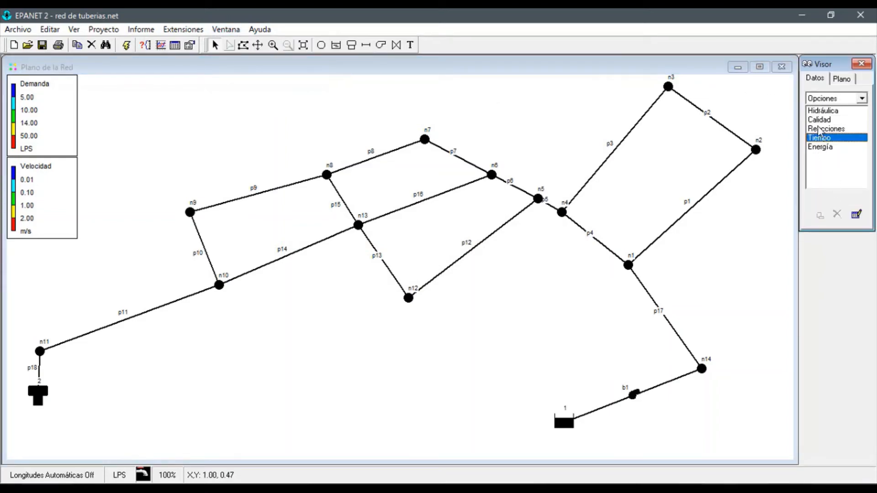
double_click(817, 138)
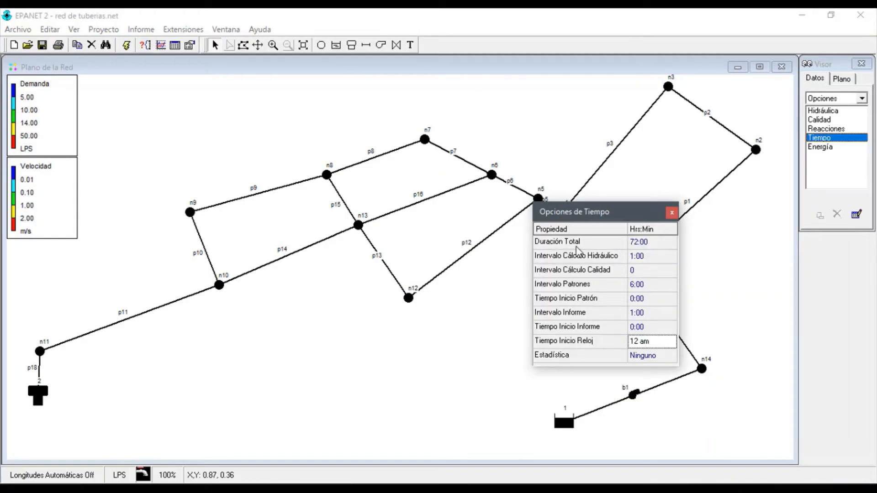
Set Duración Total to 72:00 in the time options, review the Intervalo Patrones value, and close the options
click(648, 243)
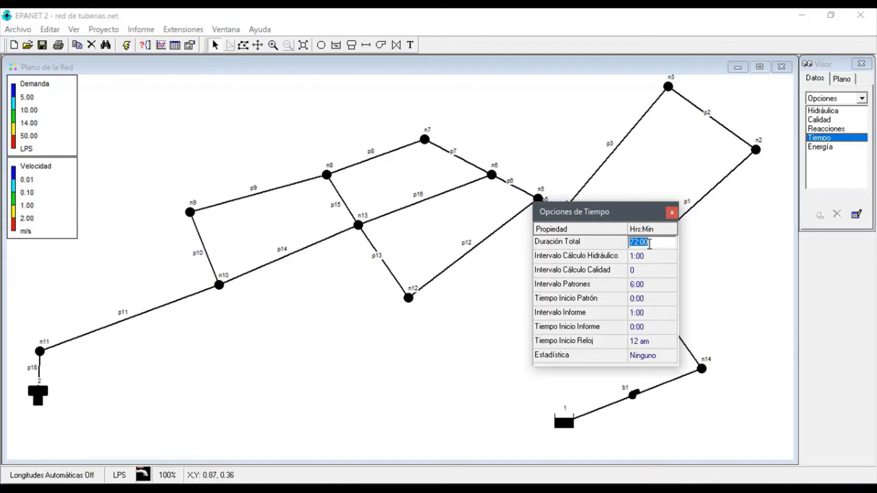
text(72:00)
key(Return)
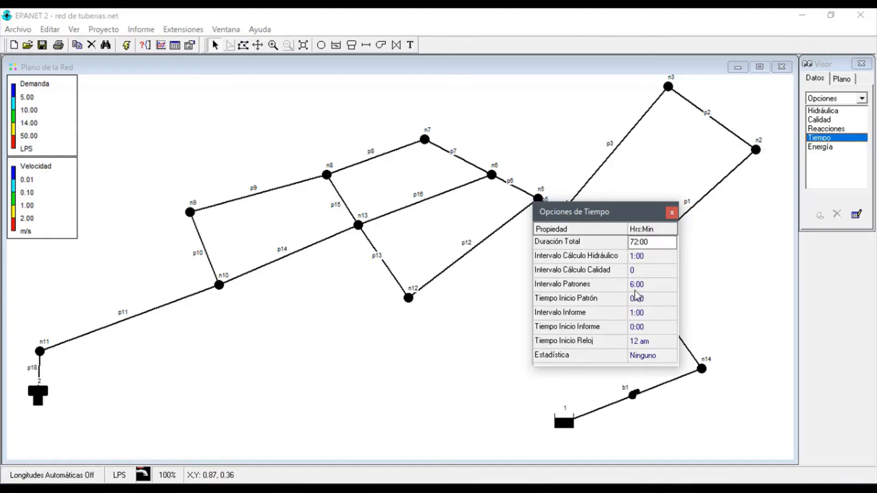
click(650, 286)
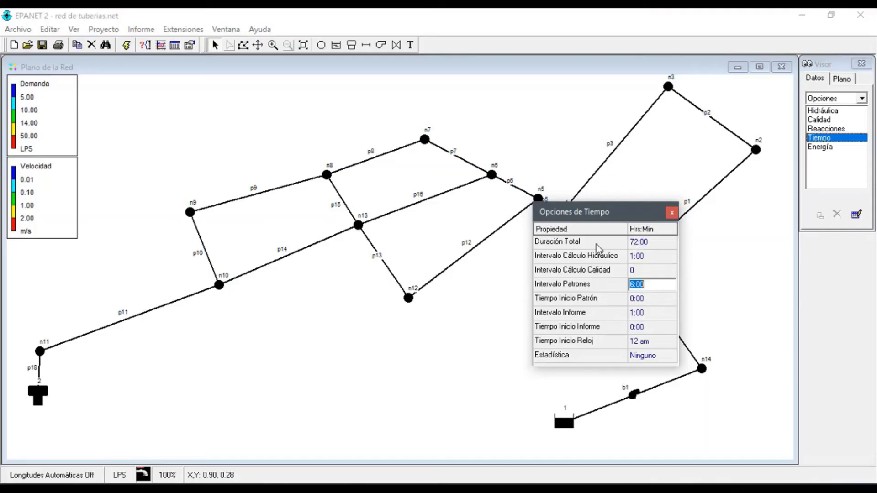
click(638, 241)
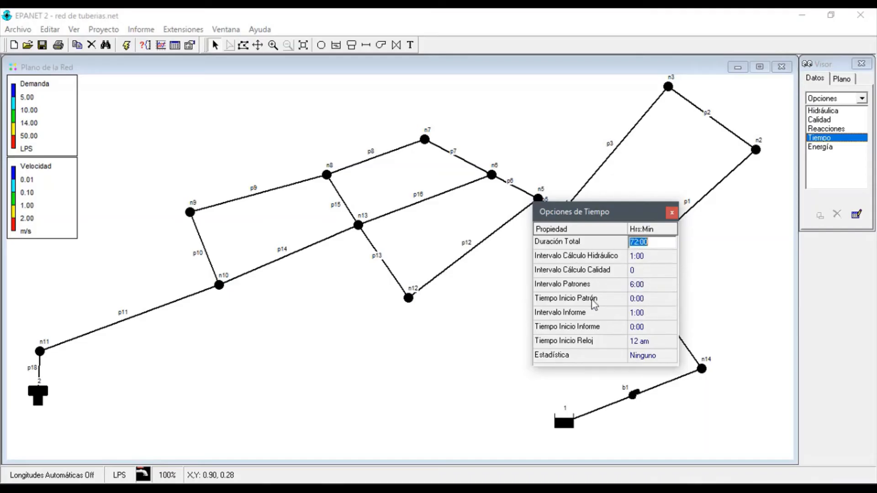
click(637, 284)
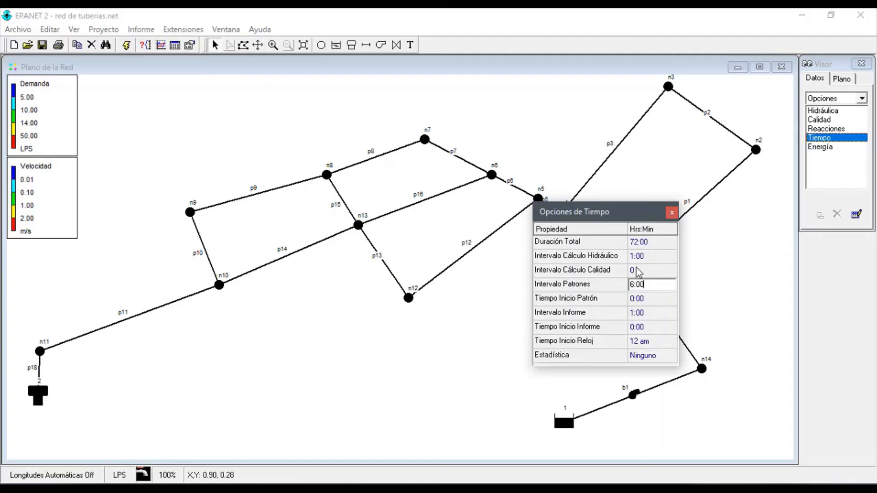
click(671, 212)
Switch to the EPANET tutorial and read the Crear Patrón de tiempo topic, including the coefficients for periods 1 to 4
key(alt+Tab)
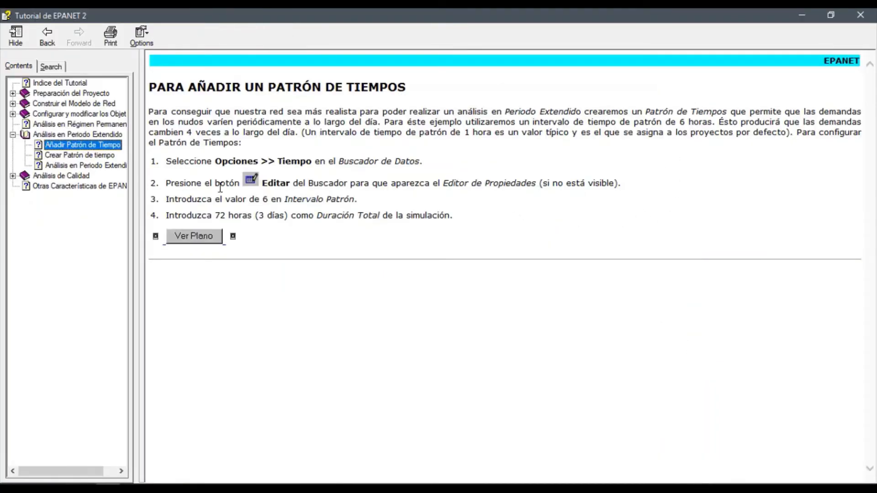
click(85, 156)
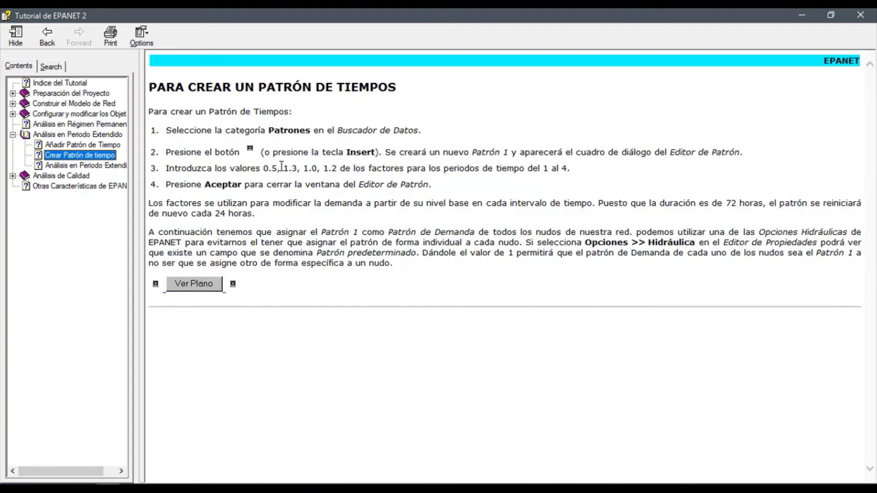
triple_click(312, 169)
click(313, 172)
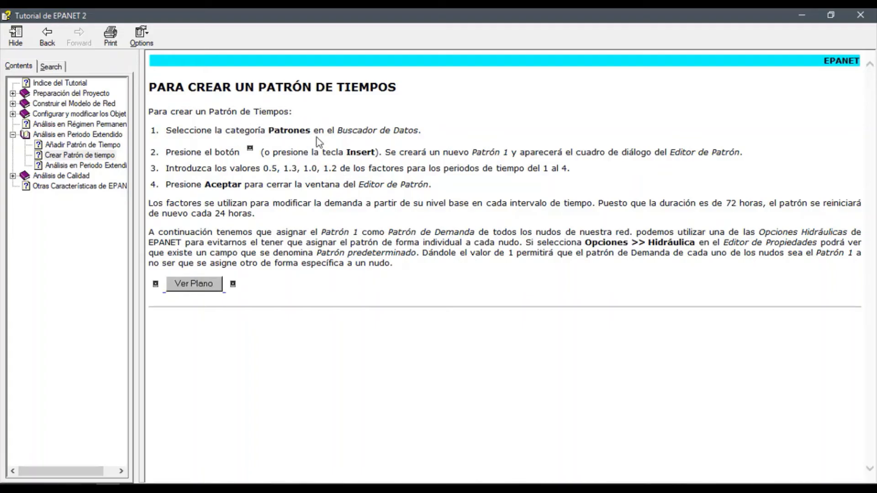
Return to EPANET, open pattern 1 from the Patrones category, and set its period 1 coefficient to 0.5
click(183, 275)
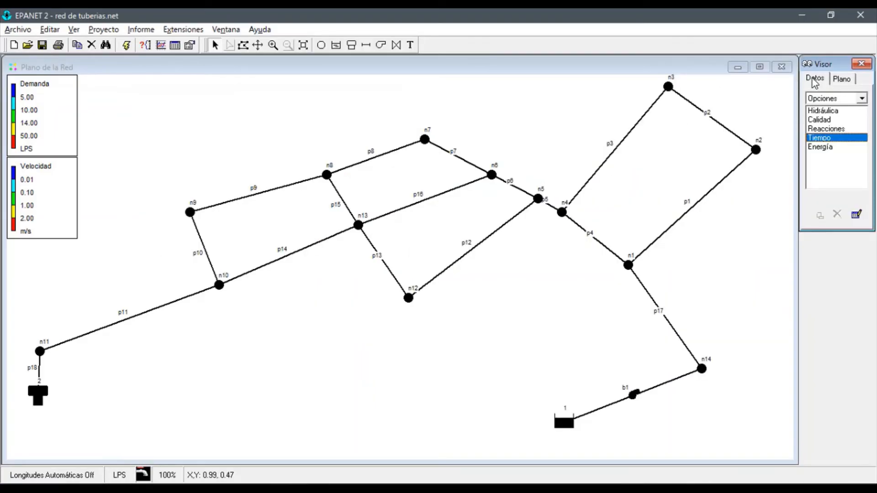
click(826, 99)
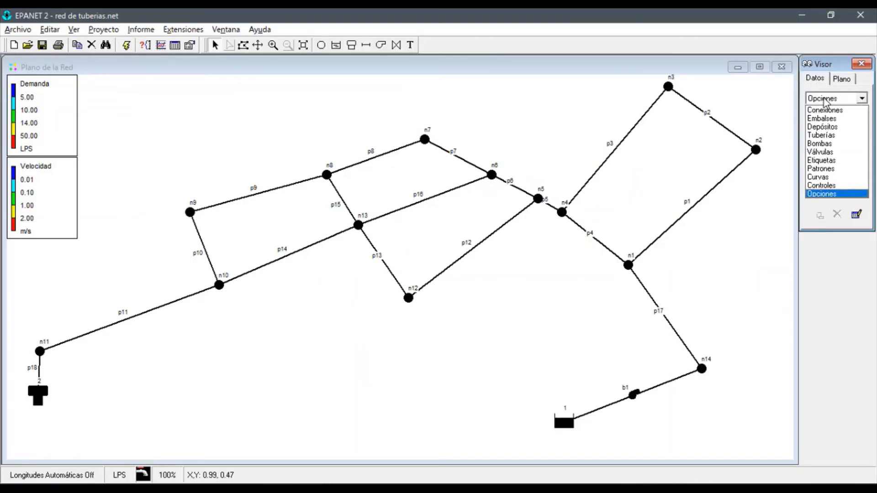
click(827, 169)
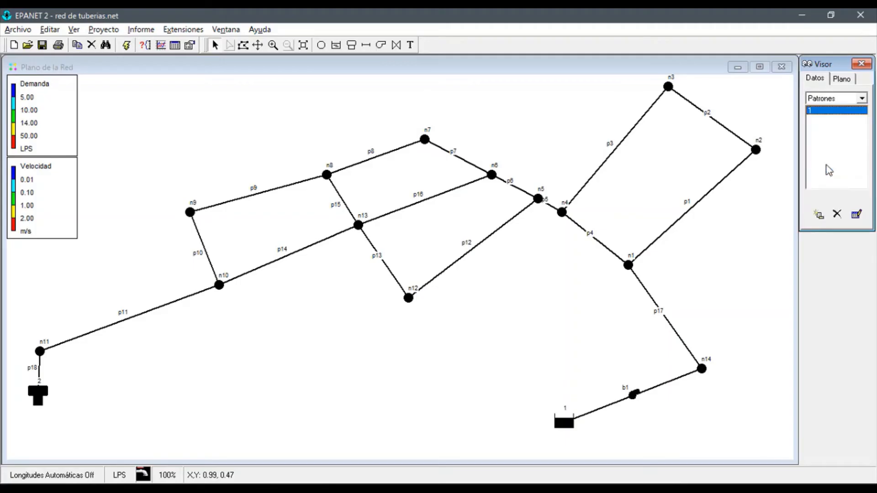
double_click(832, 114)
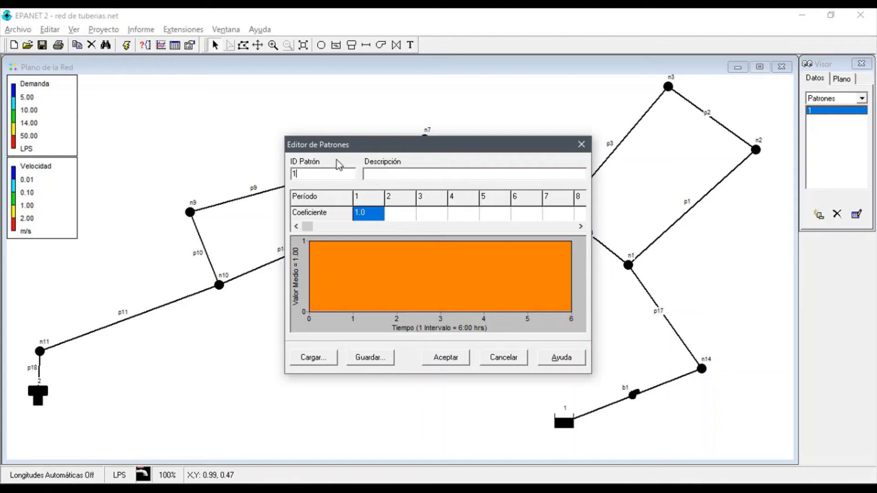
click(370, 215)
double_click(370, 215)
text(0.5)
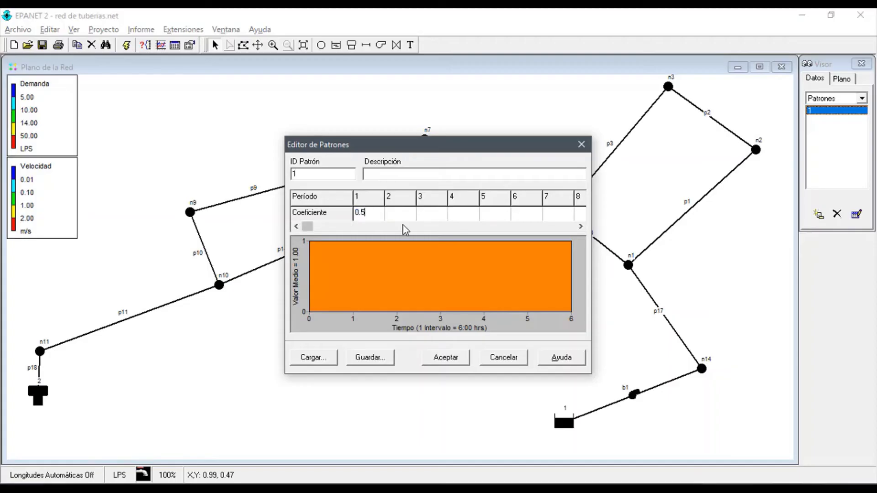
key(Tab)
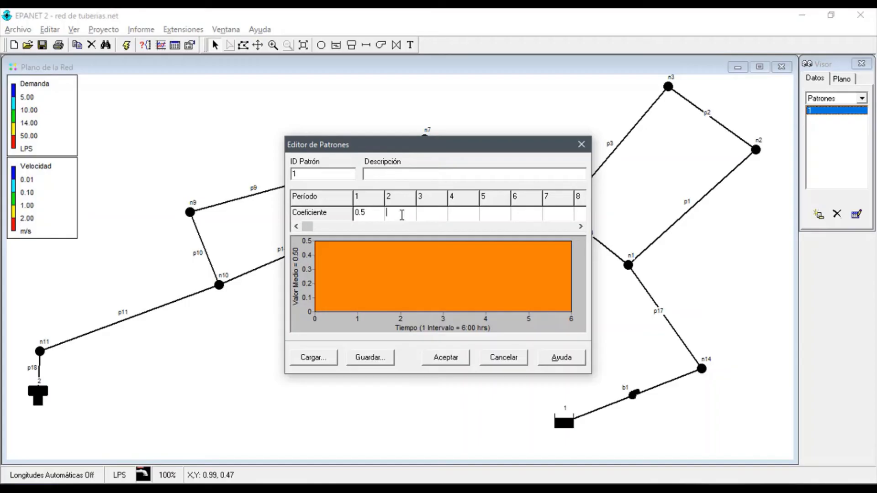
Set the coefficients for periods 2, 3 and 4 of the pattern to 1.3, 1.0 and 1.2, and accept the pattern
text(1.3)
key(Return)
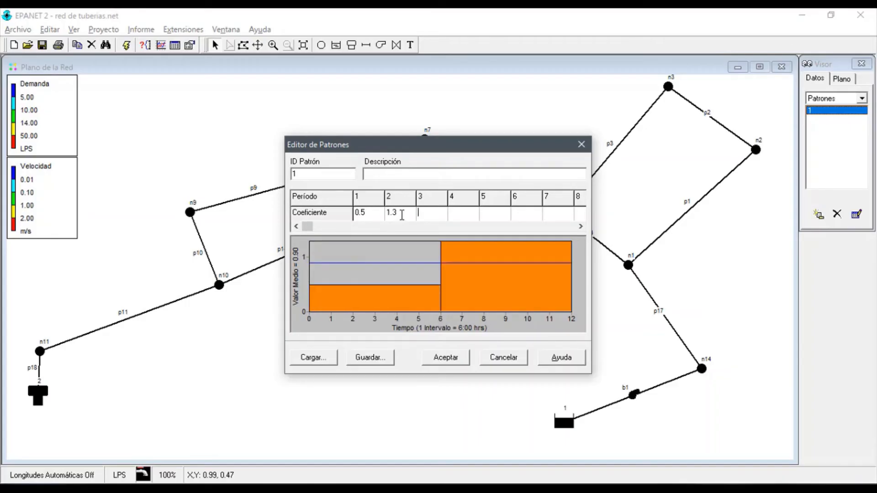
text(1)
key(Return)
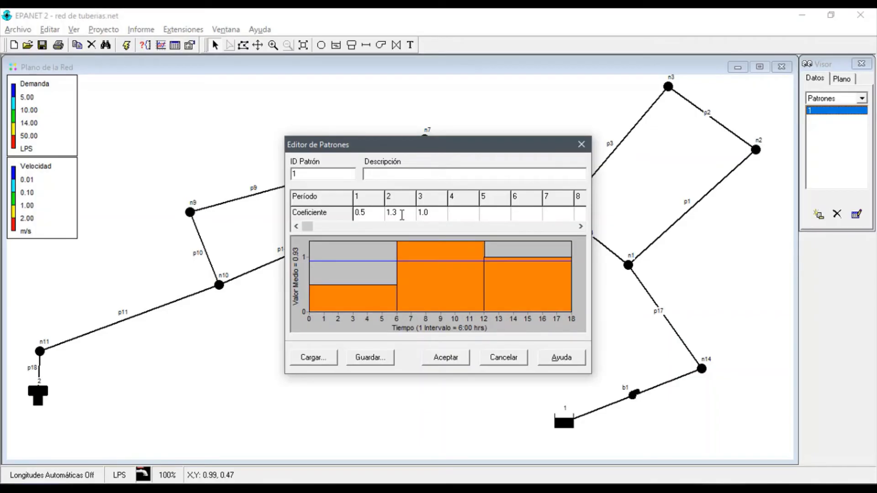
text(1.2)
key(Return)
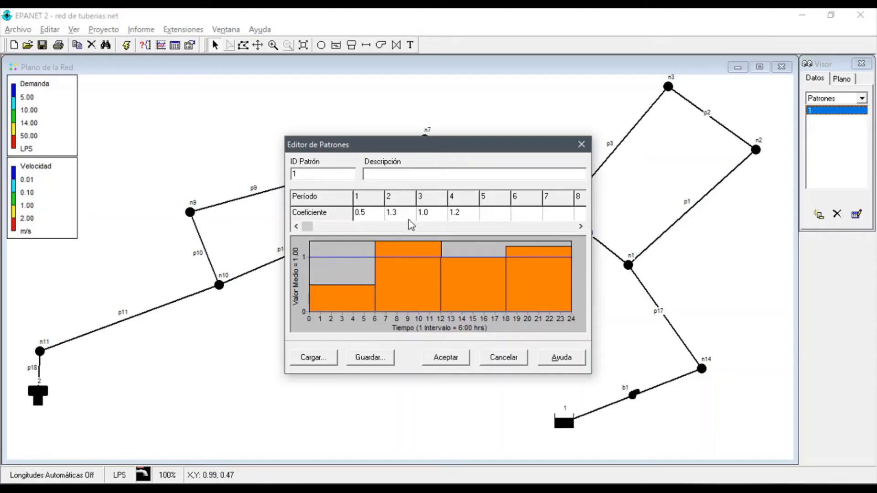
click(460, 358)
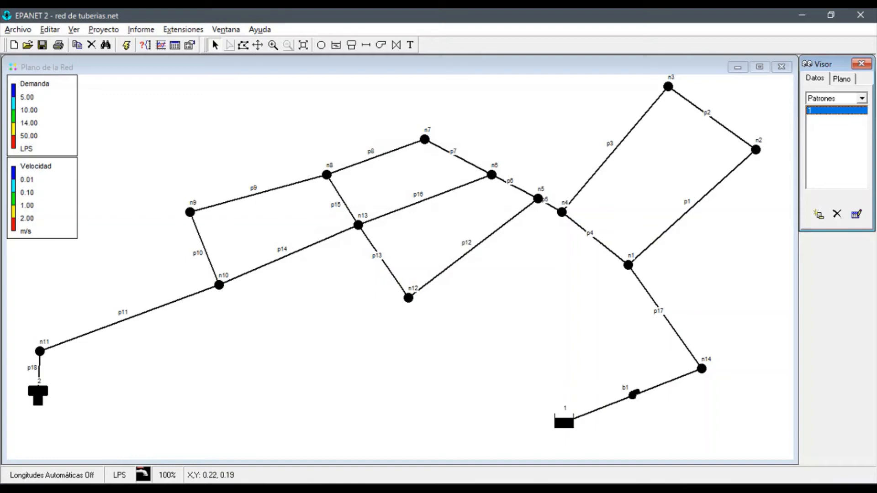
Check the Patrón de Demanda property of nodes n1, n4 and n8, comparing n1's with the Patrones category
double_click(38, 395)
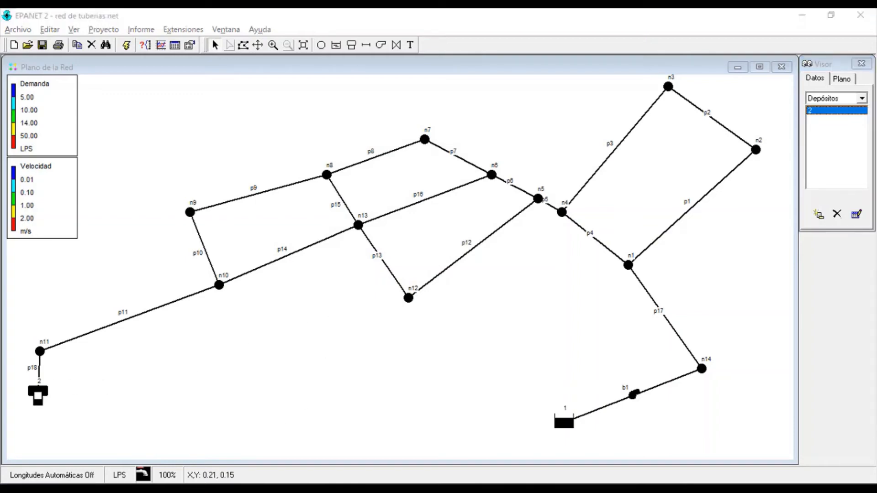
double_click(628, 265)
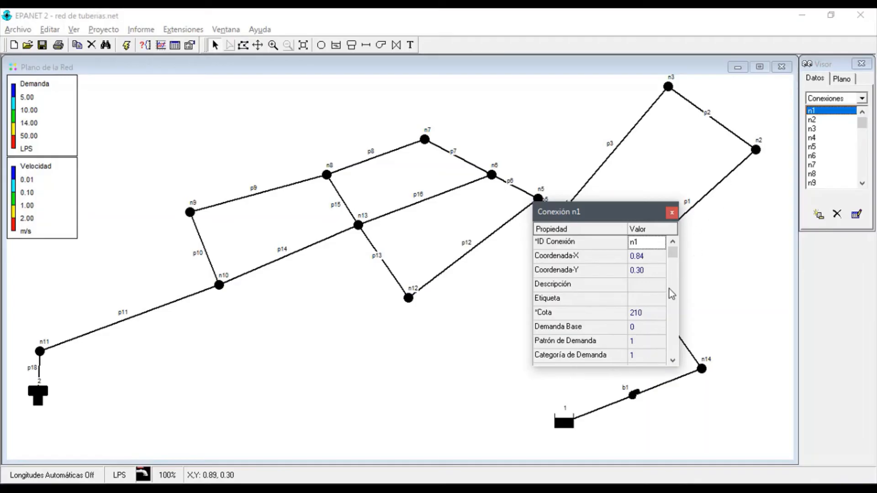
click(643, 342)
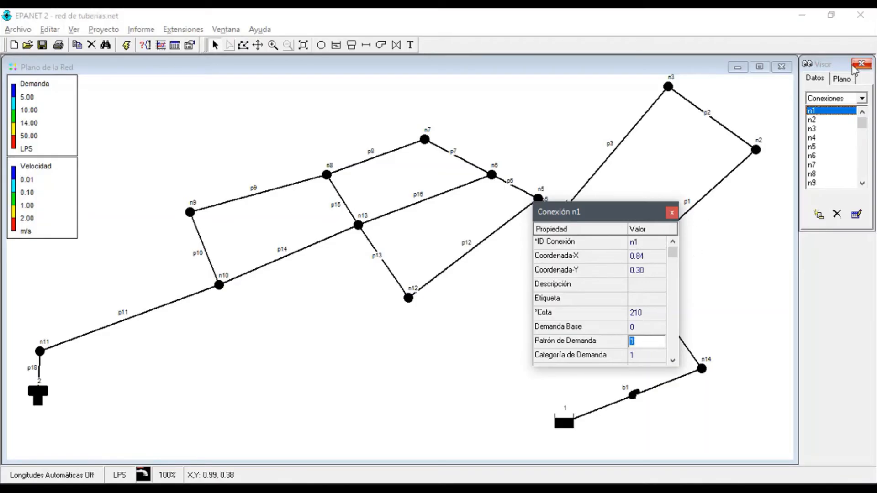
click(833, 99)
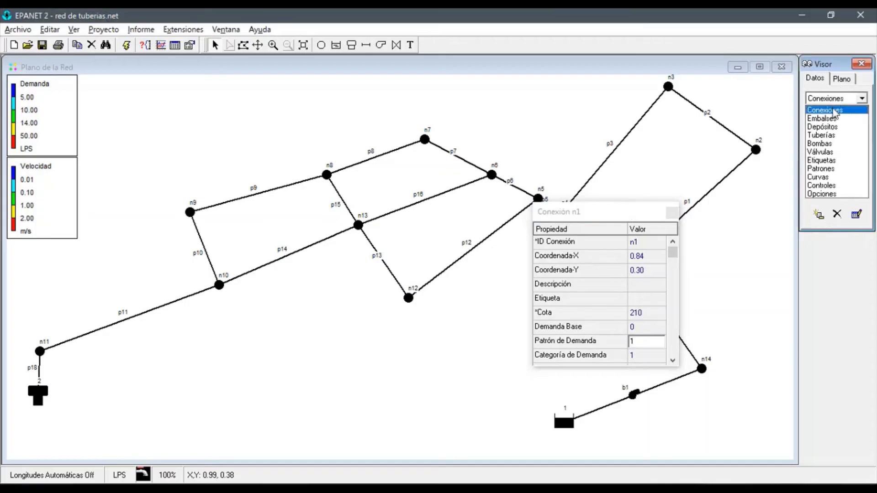
click(829, 169)
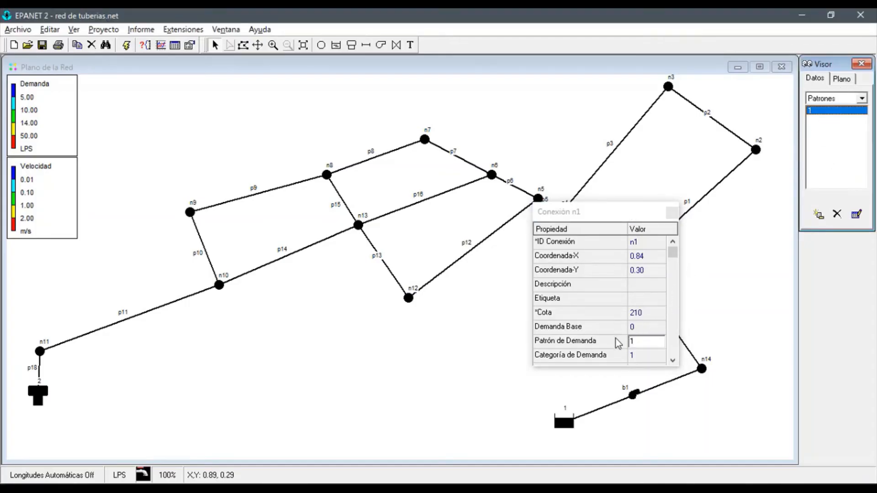
click(636, 343)
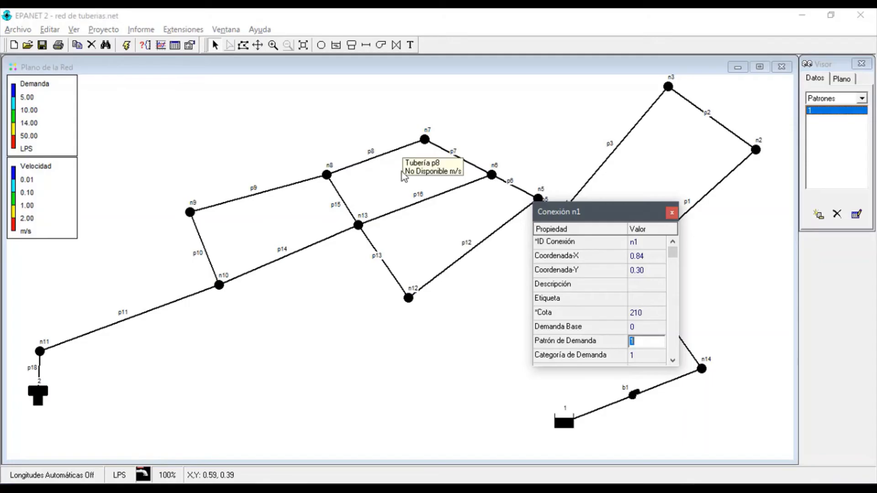
click(671, 213)
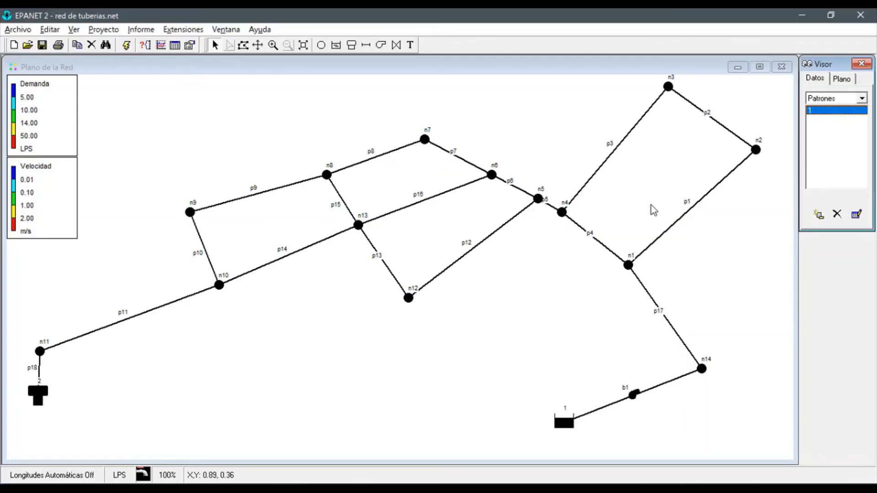
double_click(564, 211)
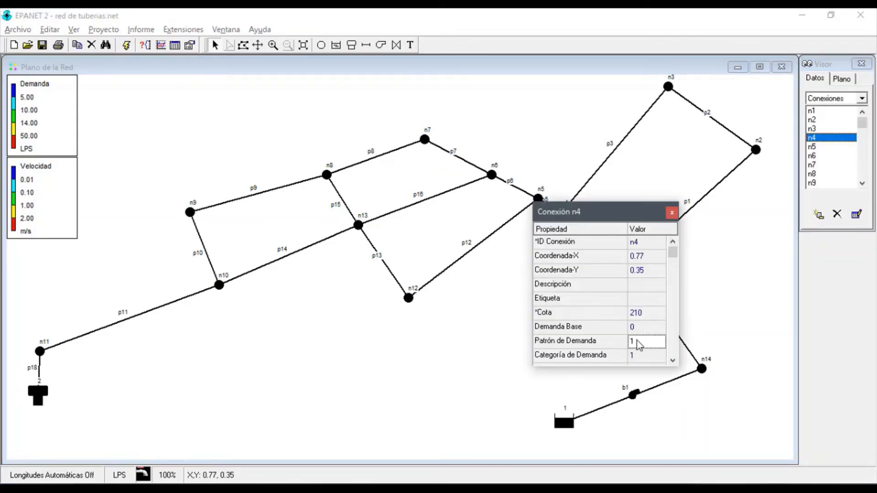
click(327, 174)
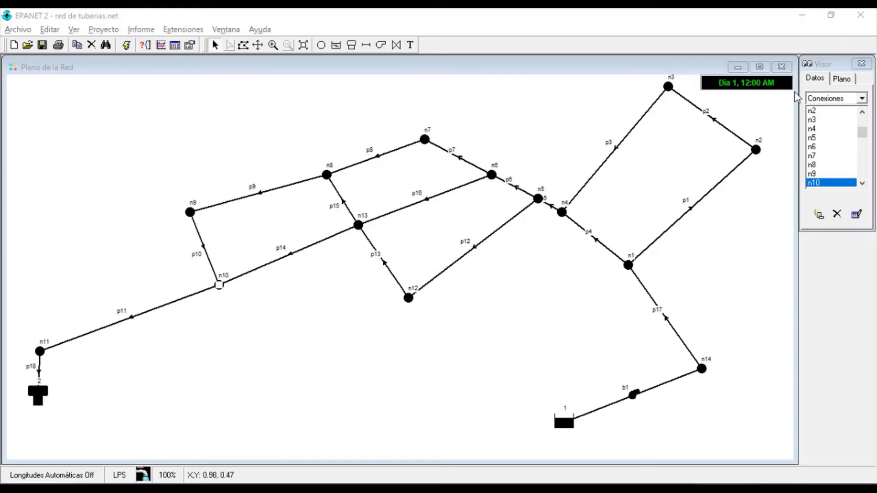
Show Demanda on the nodes and Caudal on the lines of the plan, and play the simulation forward through time
click(842, 78)
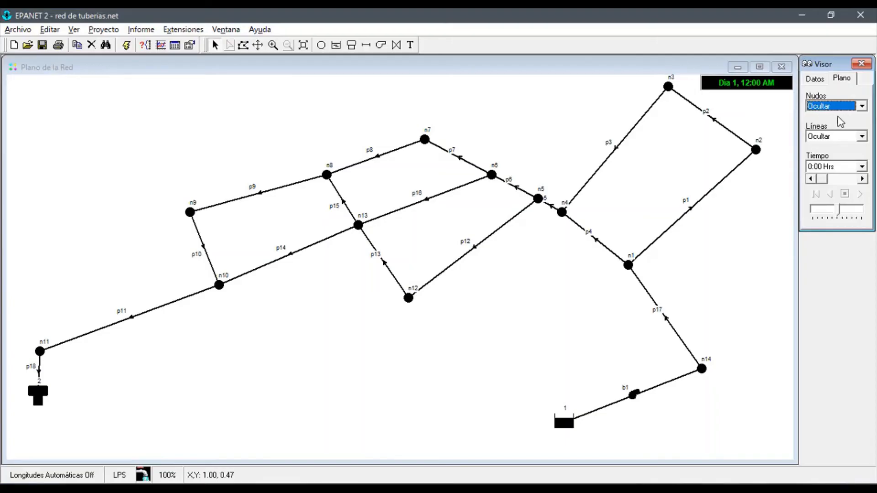
click(829, 109)
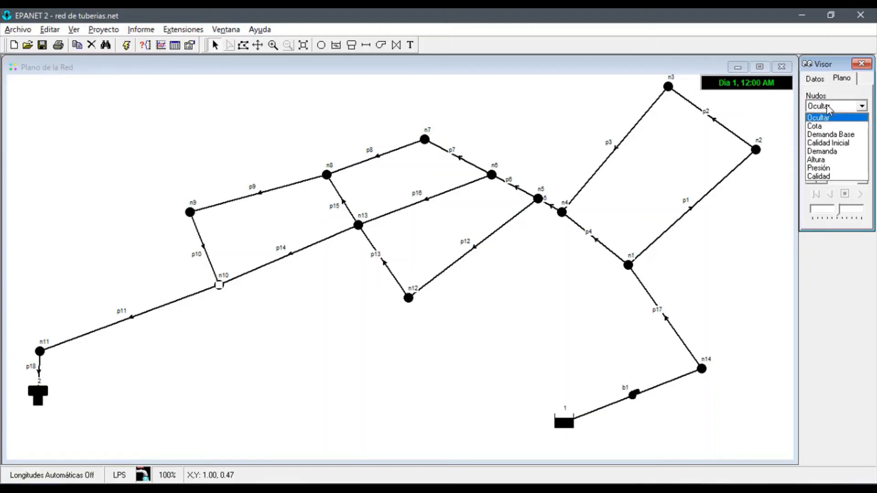
click(828, 150)
click(832, 139)
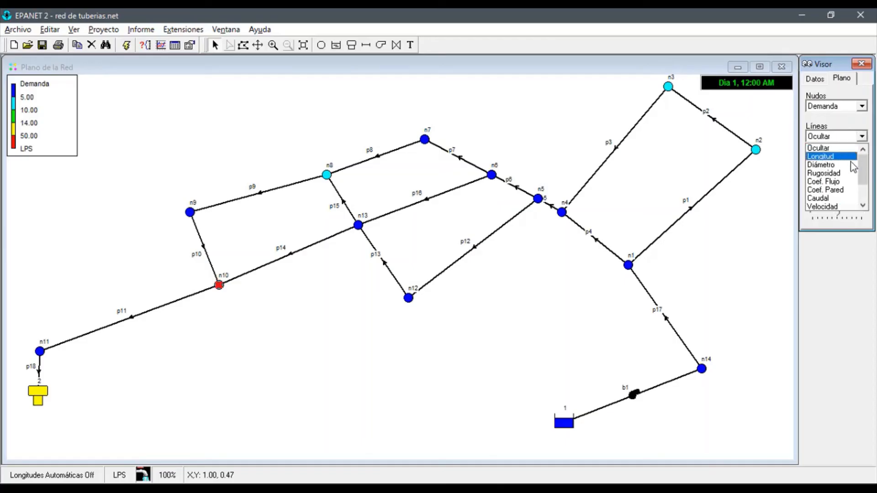
click(831, 201)
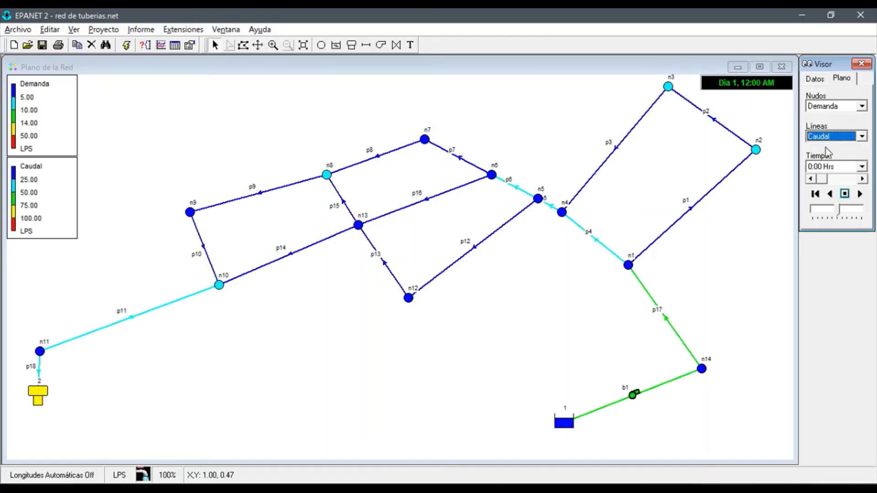
click(861, 197)
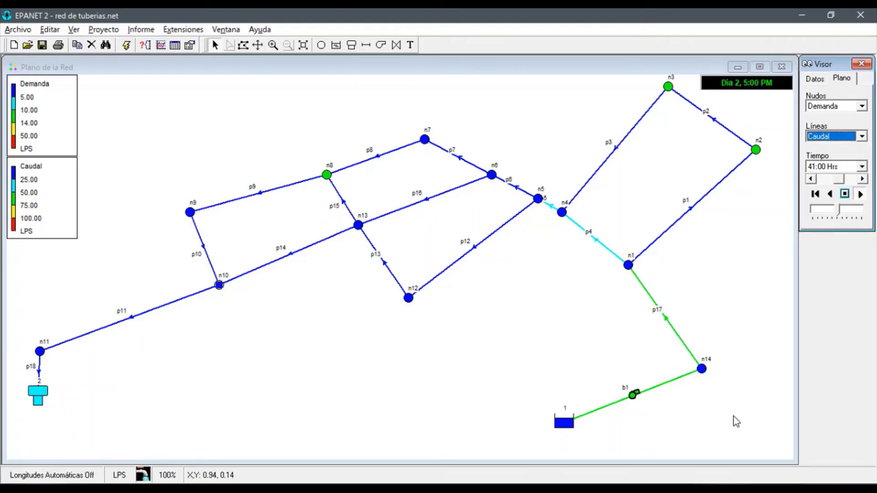
mouse_move(672, 384)
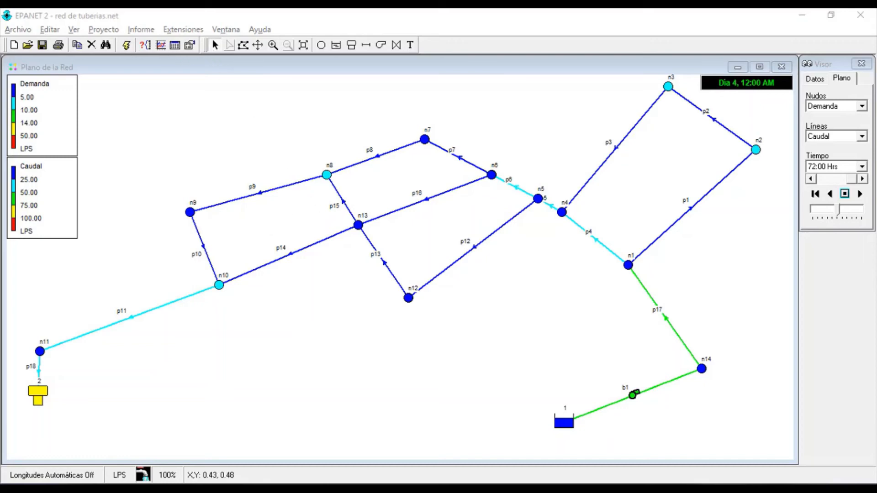
Create an evolution-curve graph of Demanda for nodes n3, n8 and n10
click(162, 45)
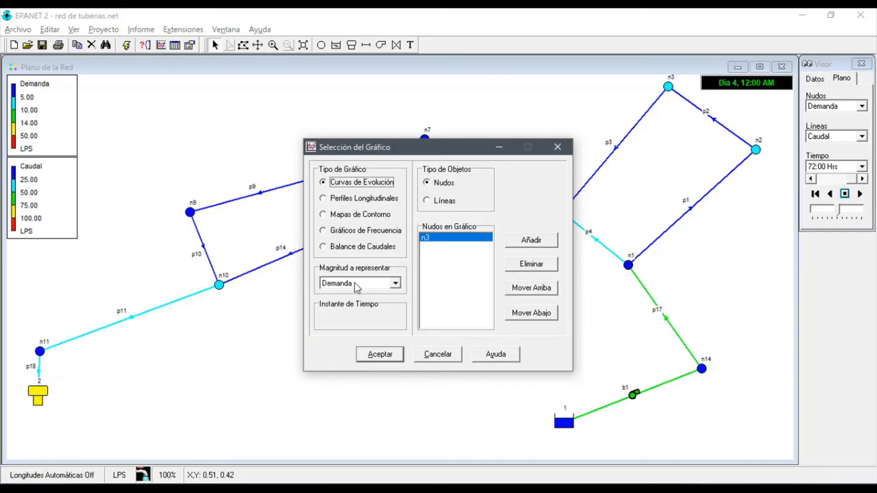
click(374, 281)
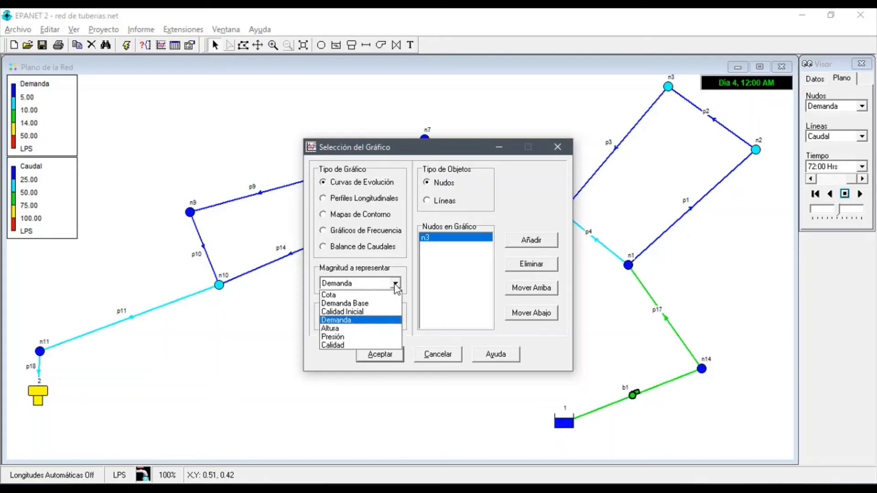
click(340, 320)
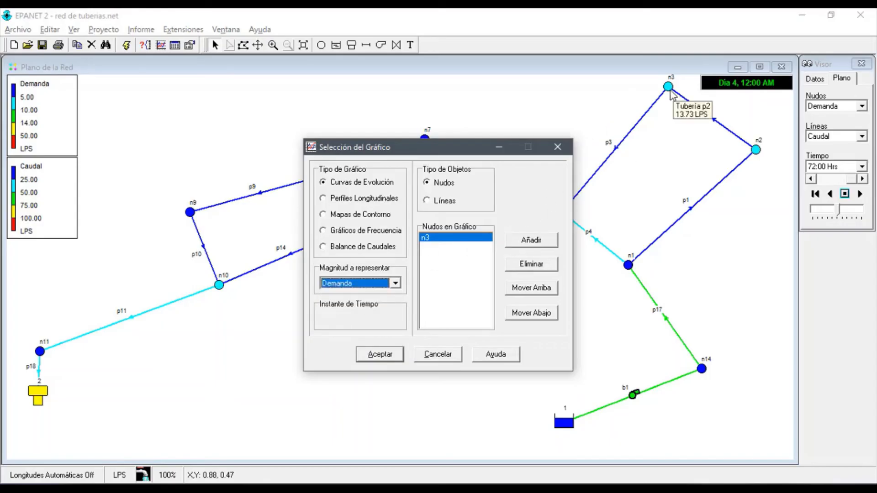
drag(443, 152, 528, 217)
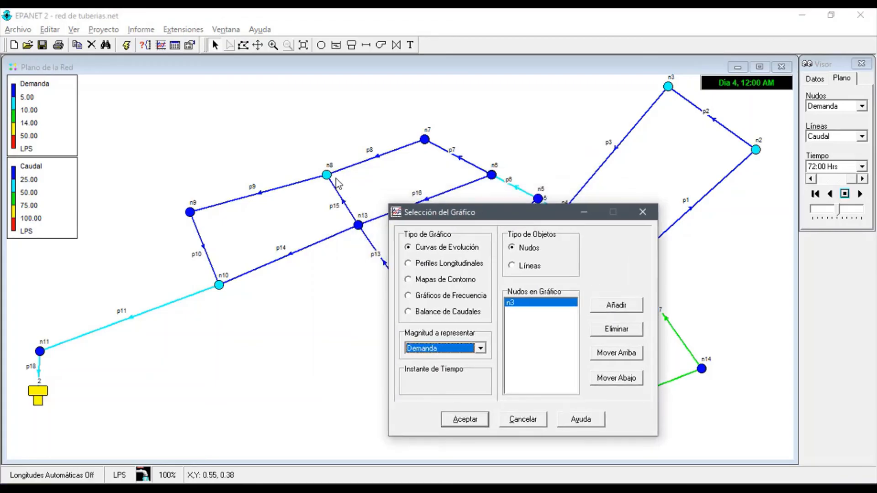
click(329, 175)
click(616, 305)
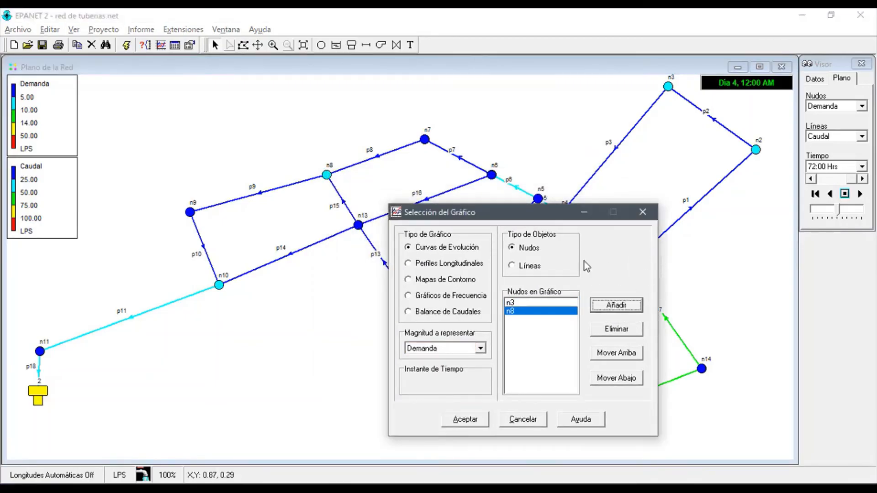
click(219, 285)
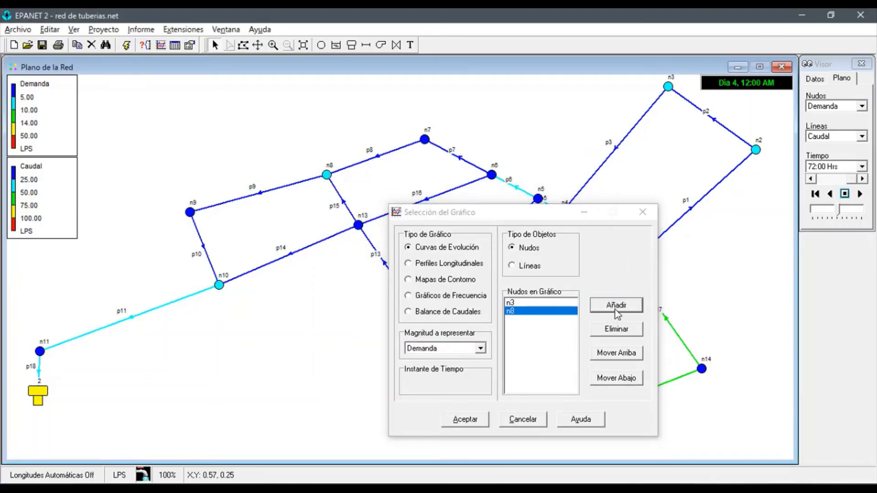
click(616, 305)
click(472, 422)
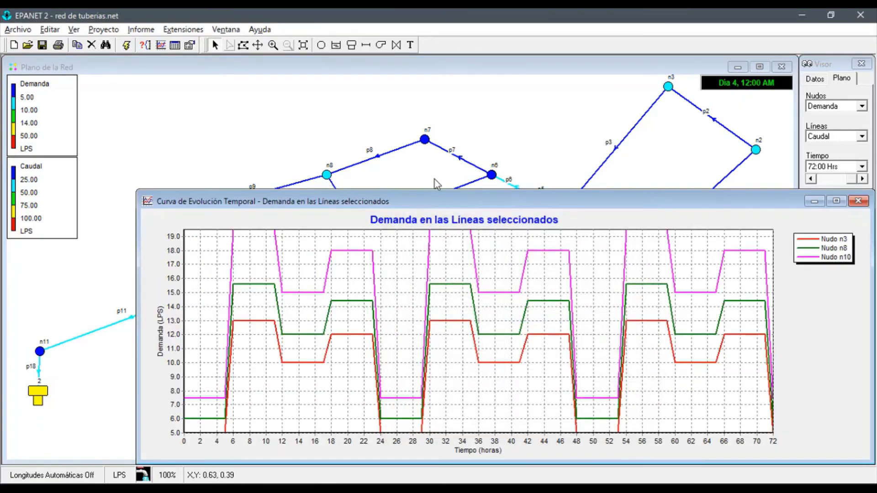
drag(440, 209, 363, 152)
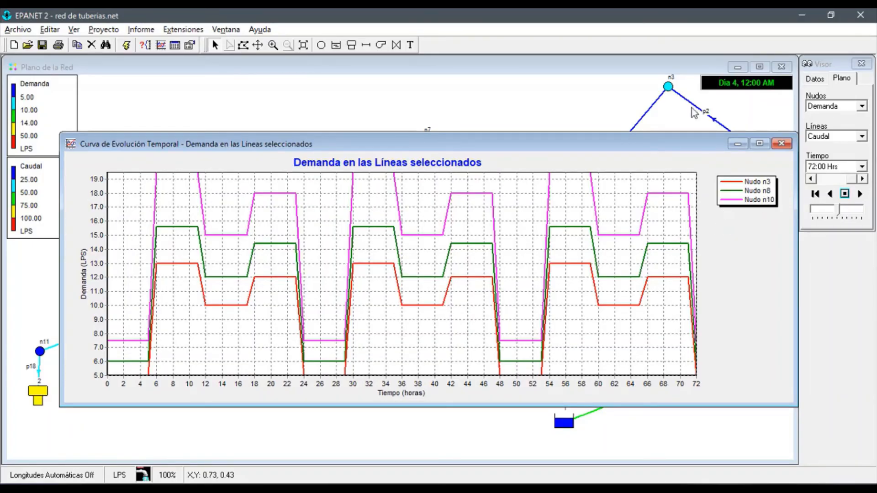
Turn off automatic scaling of the graph's vertical axis and set its minimum to 4 and maximum to 20
mouse_move(684, 93)
double_click(506, 215)
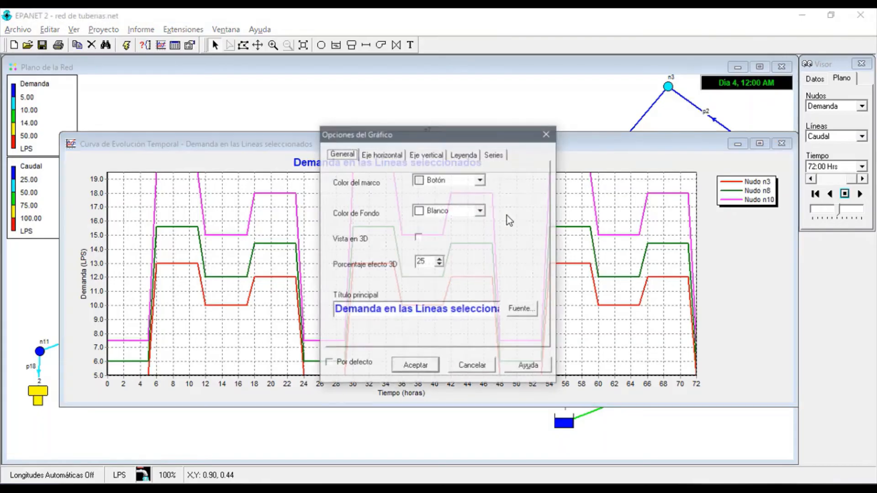
click(427, 154)
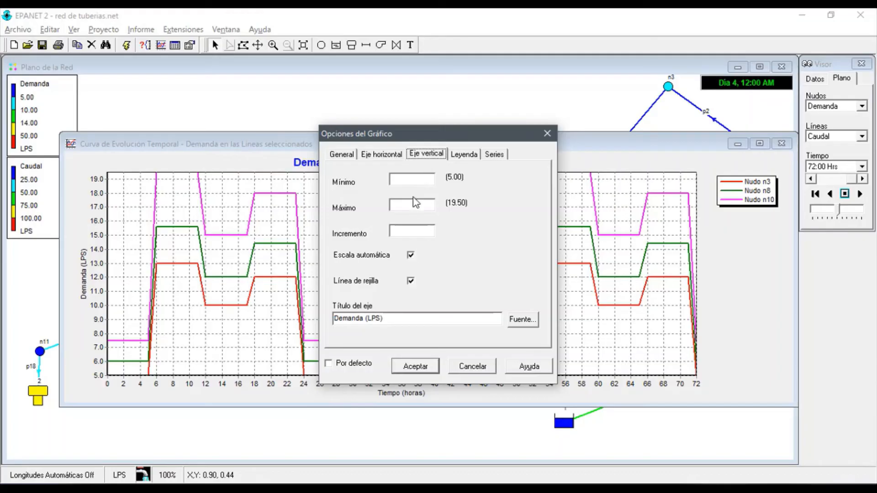
click(425, 182)
click(410, 256)
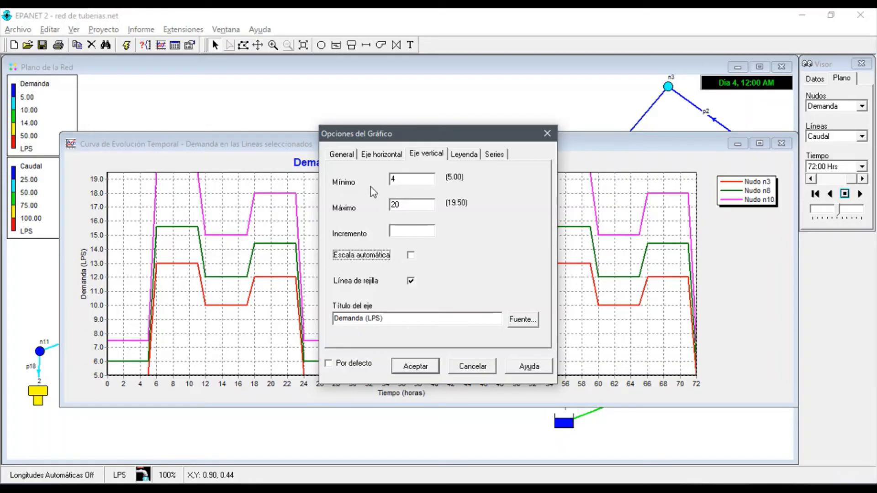
click(425, 363)
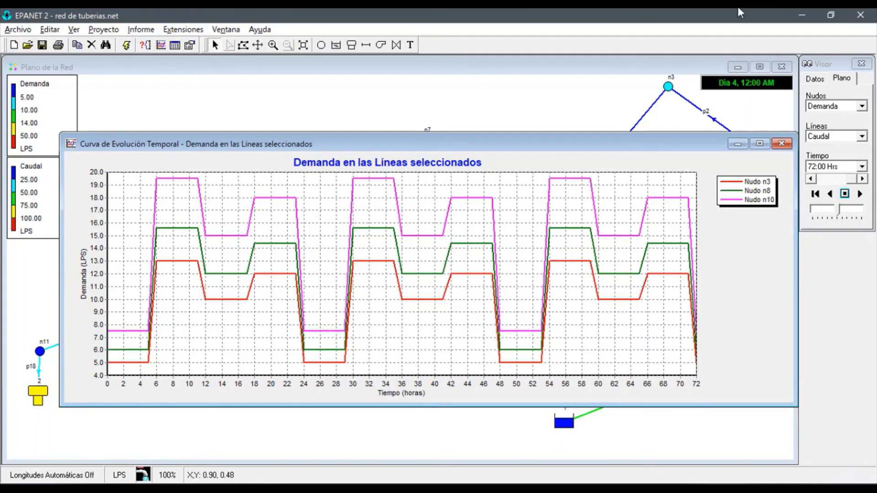
Check node n3's Demanda Base in its properties, and return to the demand graph of the three nodes
mouse_move(675, 95)
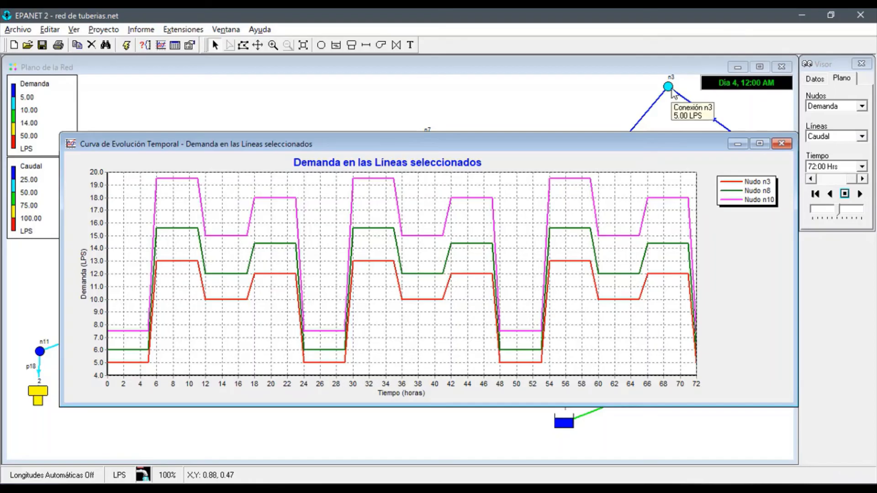
double_click(672, 92)
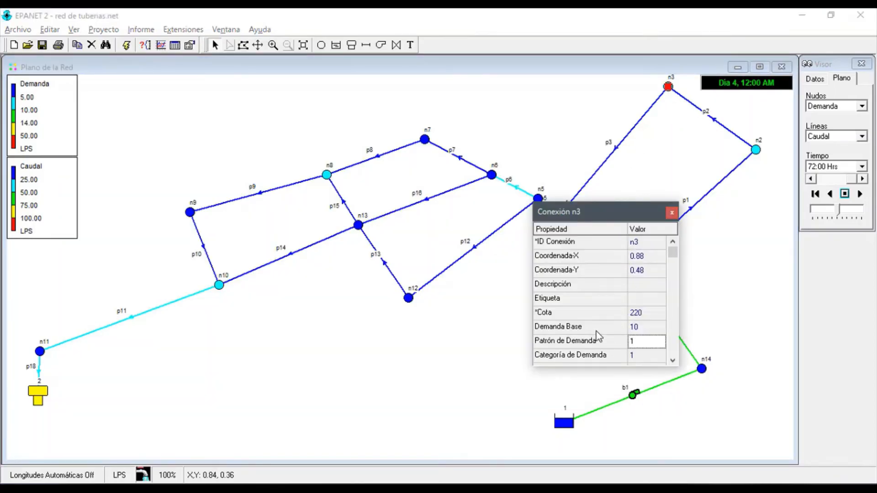
click(640, 327)
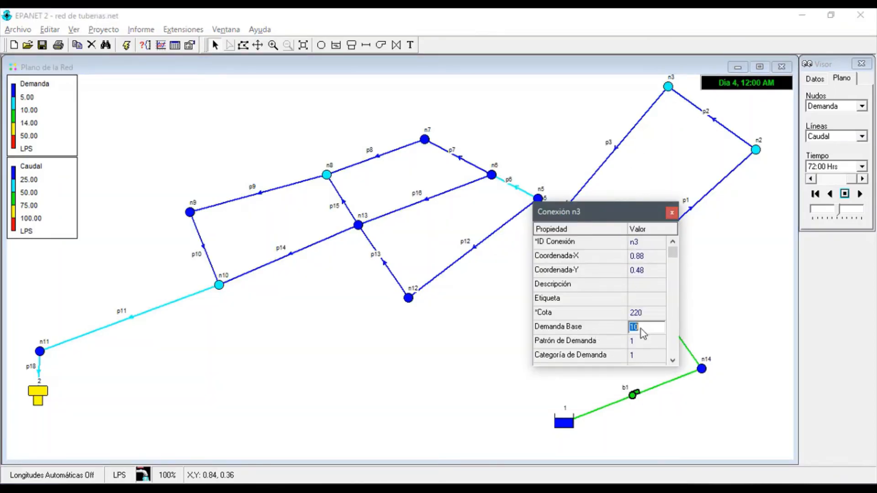
click(670, 215)
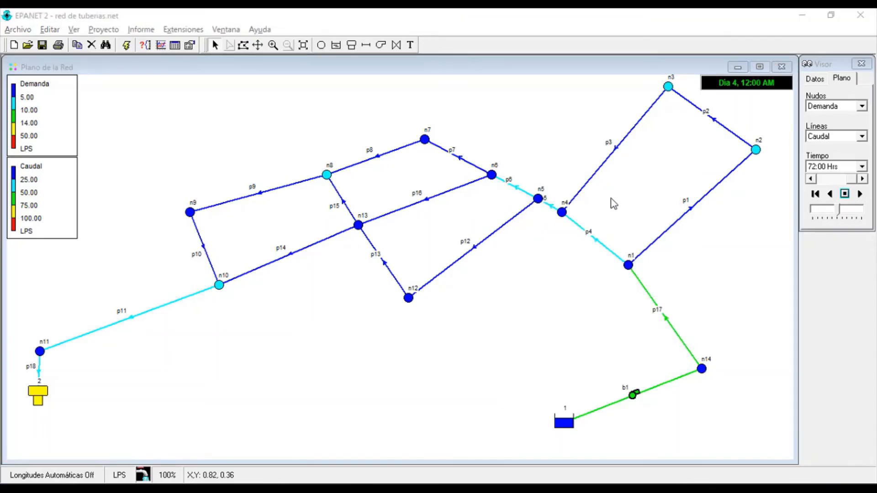
click(226, 29)
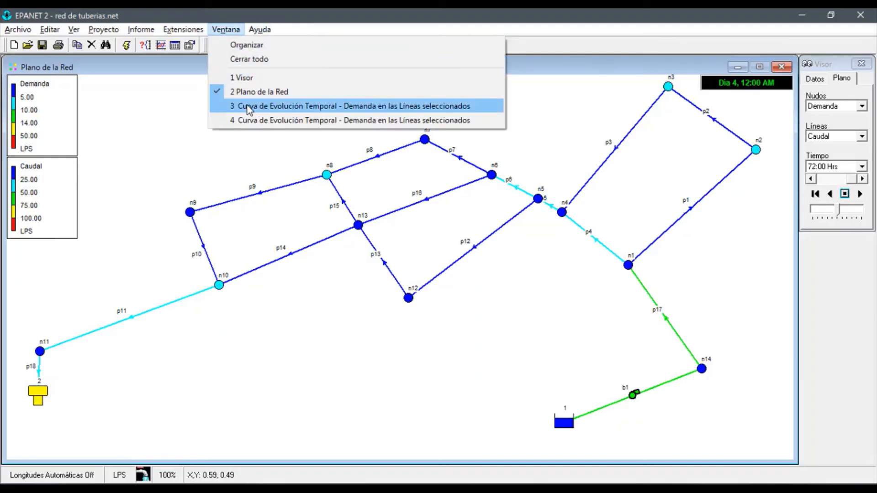
click(250, 120)
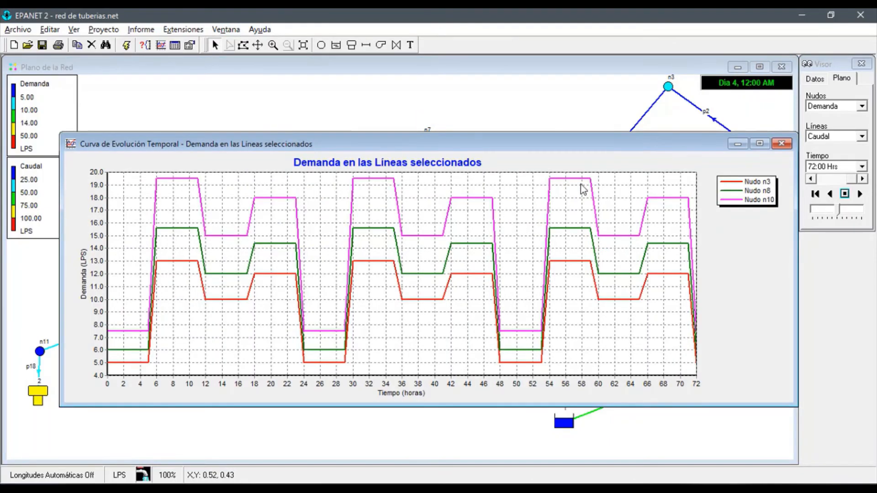
drag(623, 147, 615, 141)
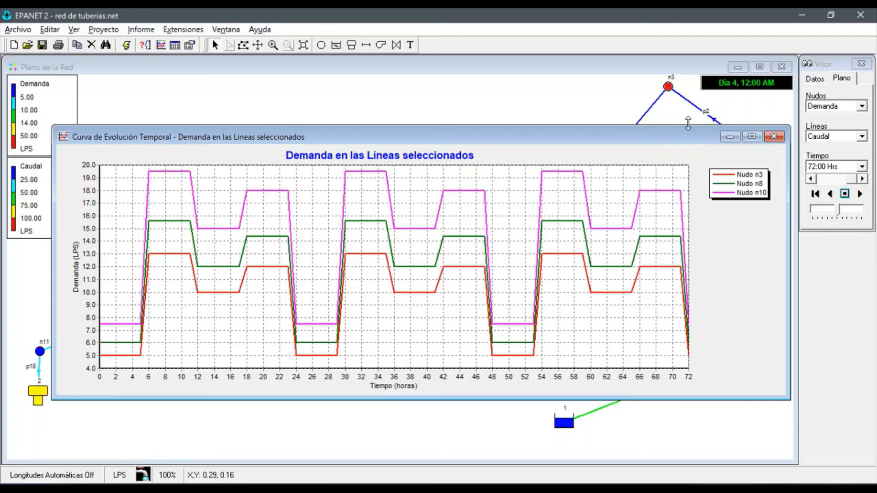
Reopen node n3's properties and show them alongside the demand graph to compare its base demand with its curve
mouse_move(669, 88)
double_click(668, 87)
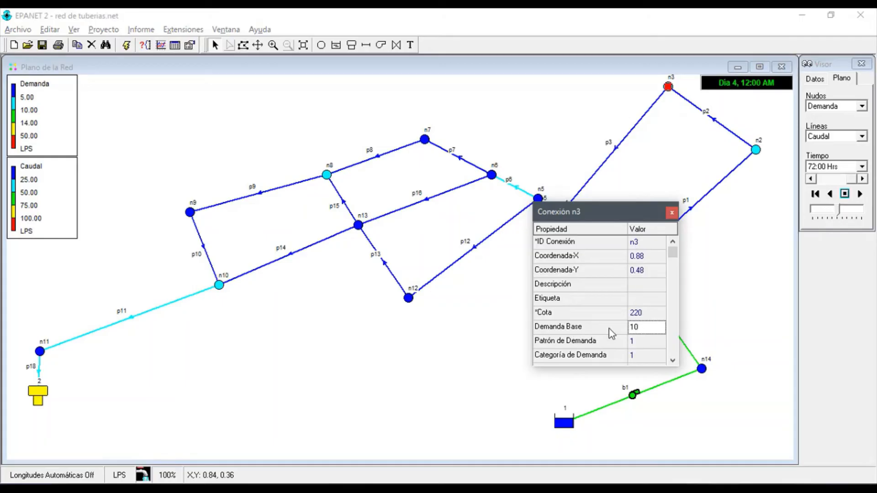
click(226, 29)
click(251, 118)
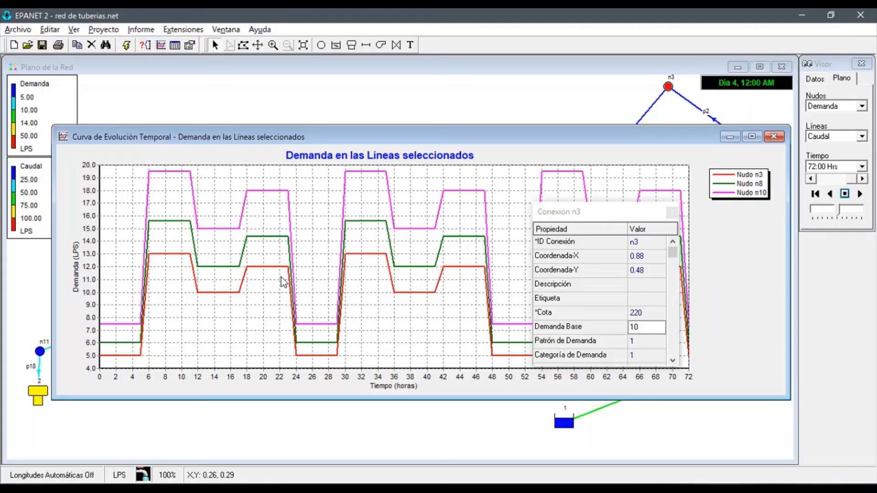
Compare node n8's Demanda Base with its curve by showing its properties beside the demand graph
drag(566, 143, 543, 263)
click(327, 176)
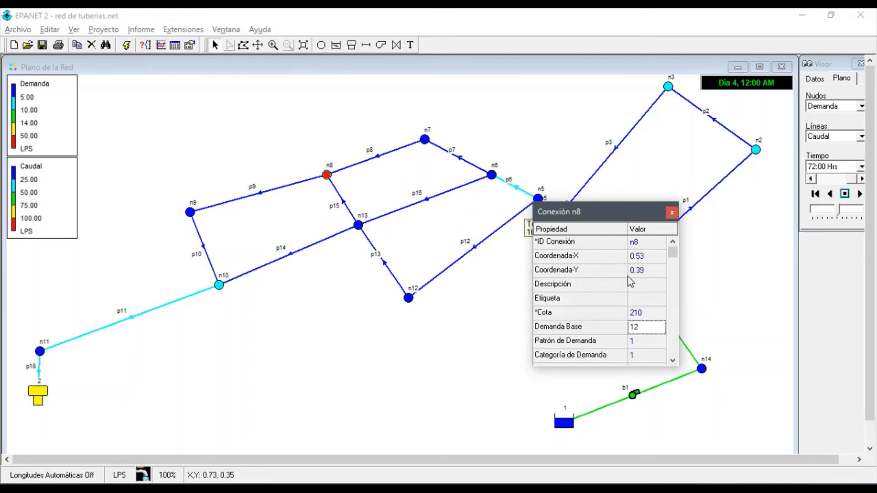
click(227, 30)
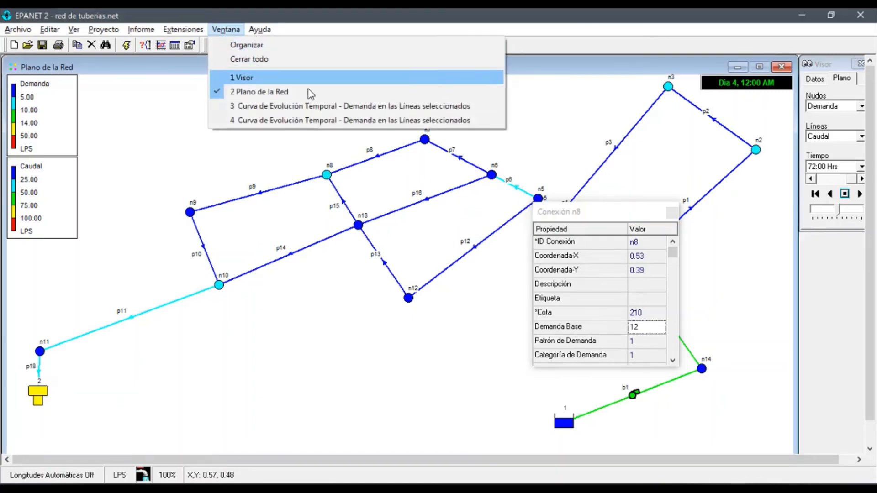
click(280, 121)
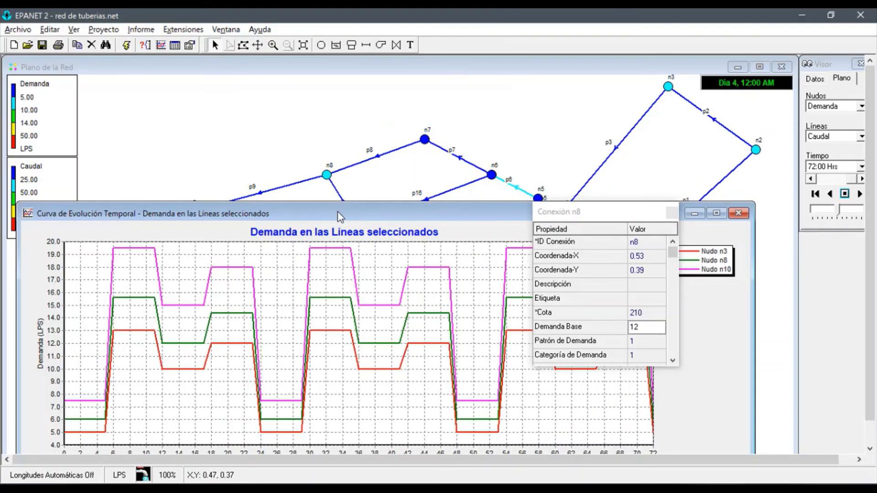
drag(339, 215, 365, 157)
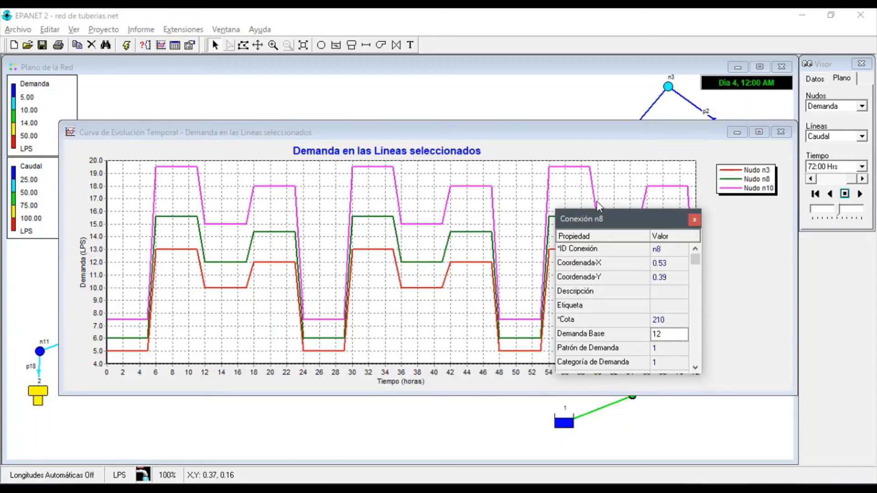
drag(607, 216, 623, 228)
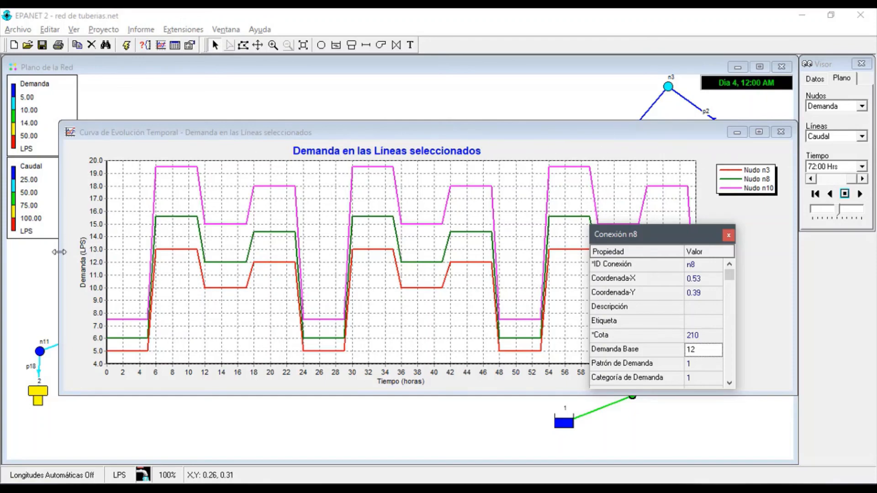
Check node n10's Demanda Base and return to the demand graph to compare it with the node's curve
drag(58, 252, 270, 254)
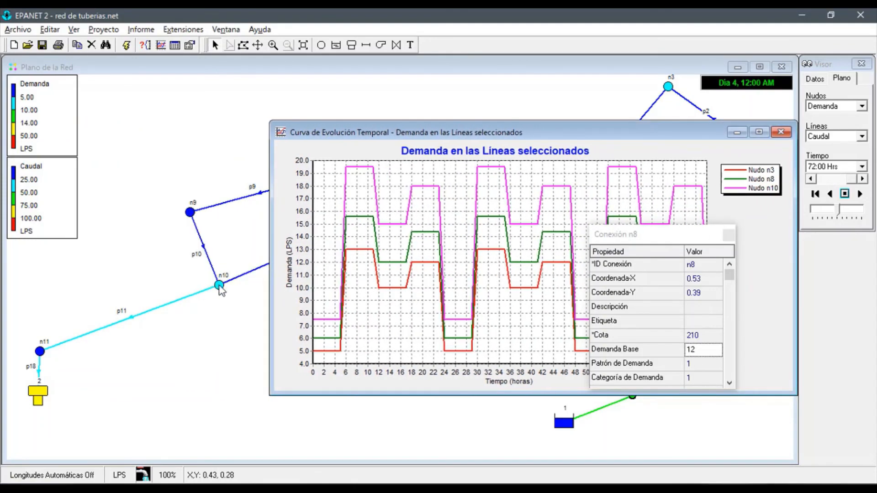
click(220, 287)
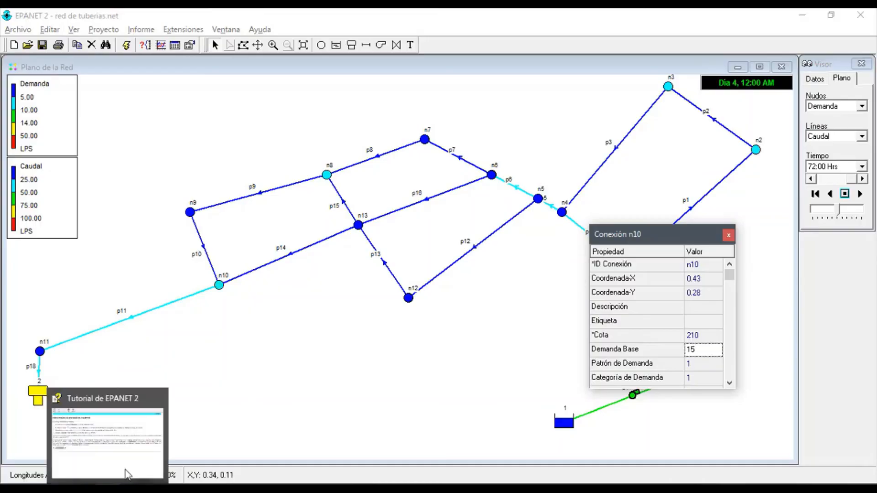
click(240, 34)
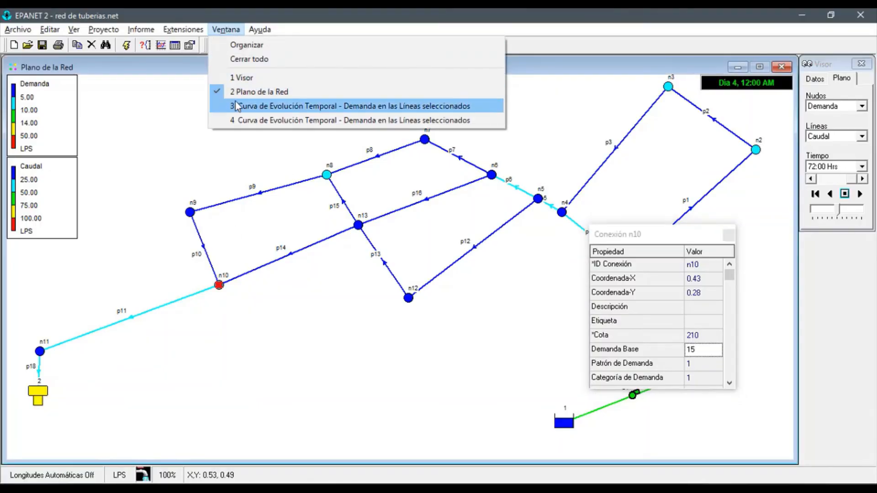
click(245, 119)
double_click(445, 134)
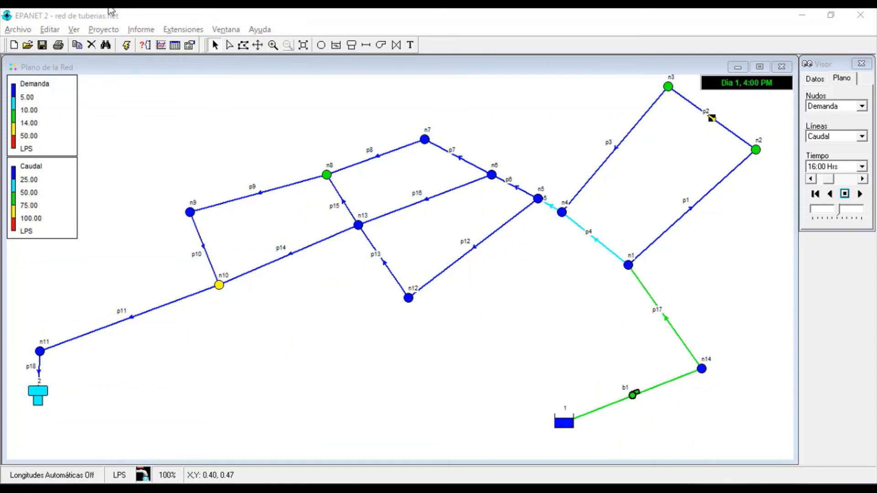
Plot the evolution curves of Caudal for lines p2, p8 and p14 in a single graph
click(162, 46)
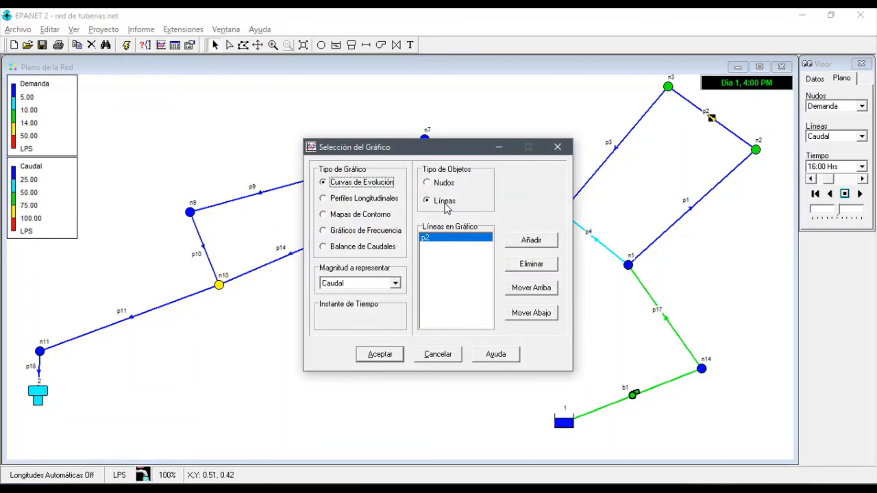
click(381, 284)
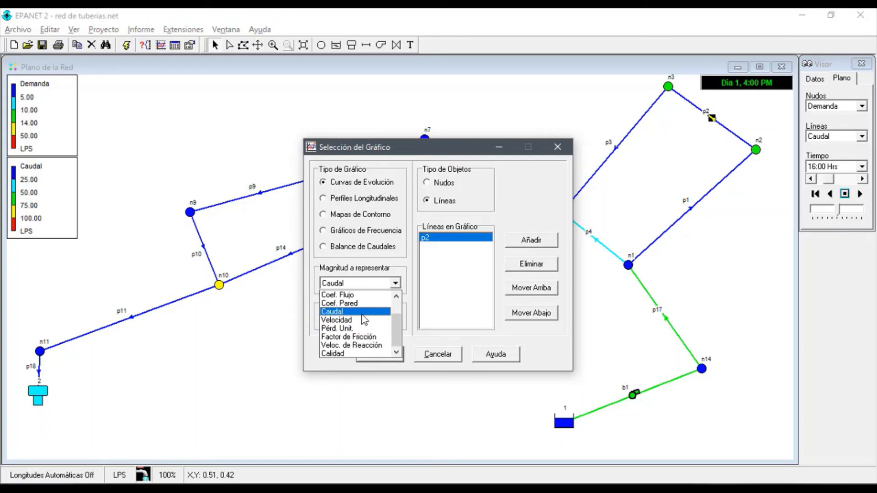
click(334, 312)
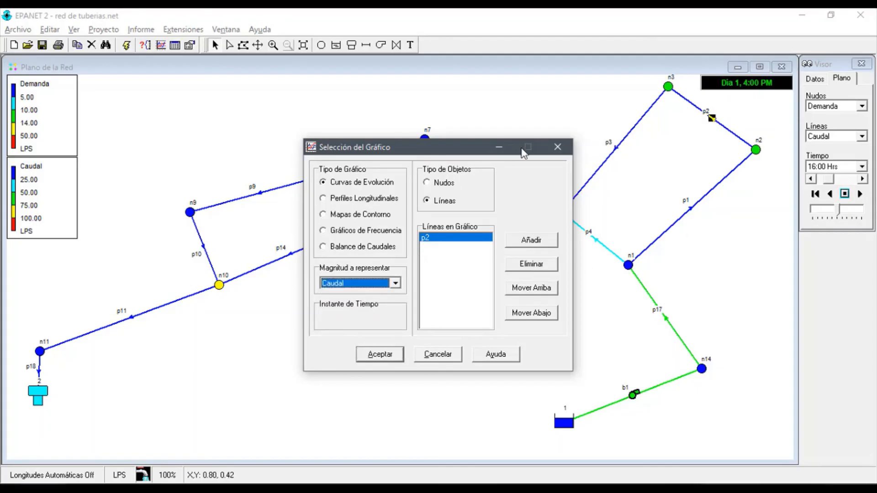
drag(464, 142, 640, 185)
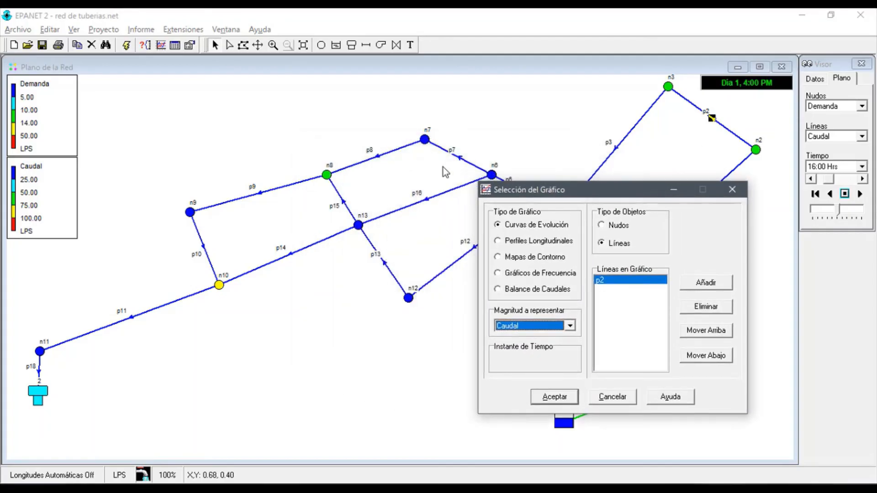
click(370, 159)
click(691, 284)
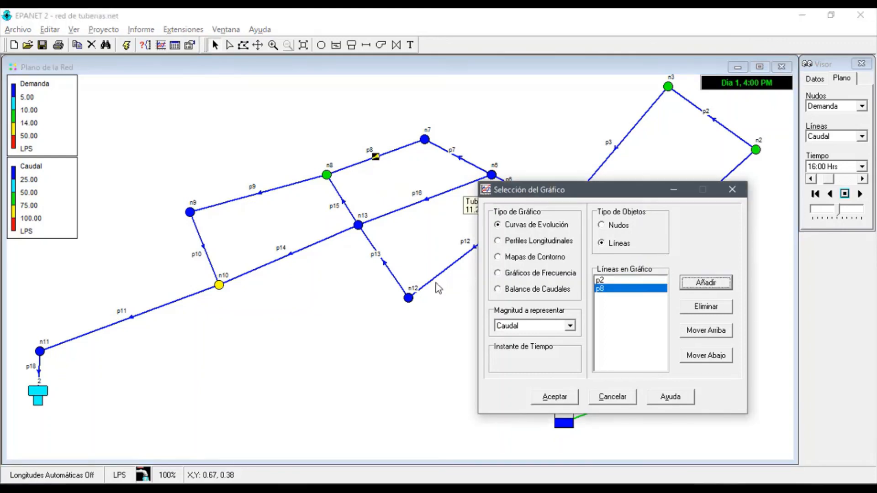
click(288, 255)
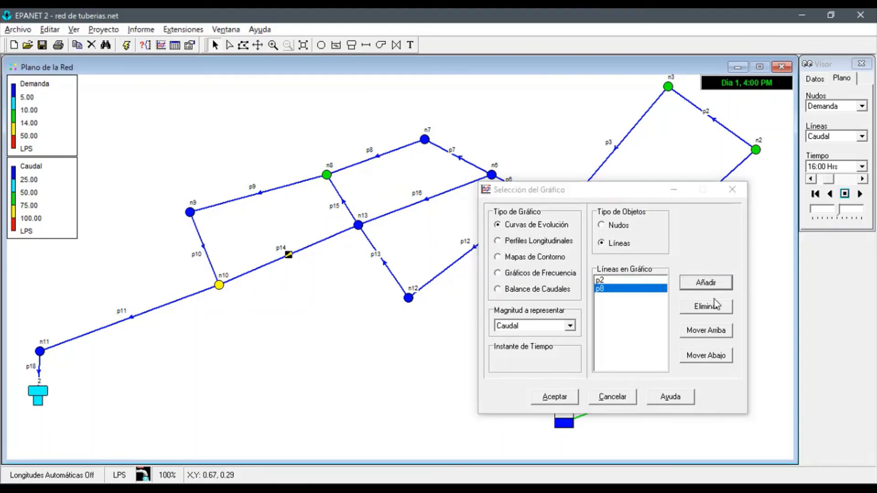
click(699, 282)
click(562, 397)
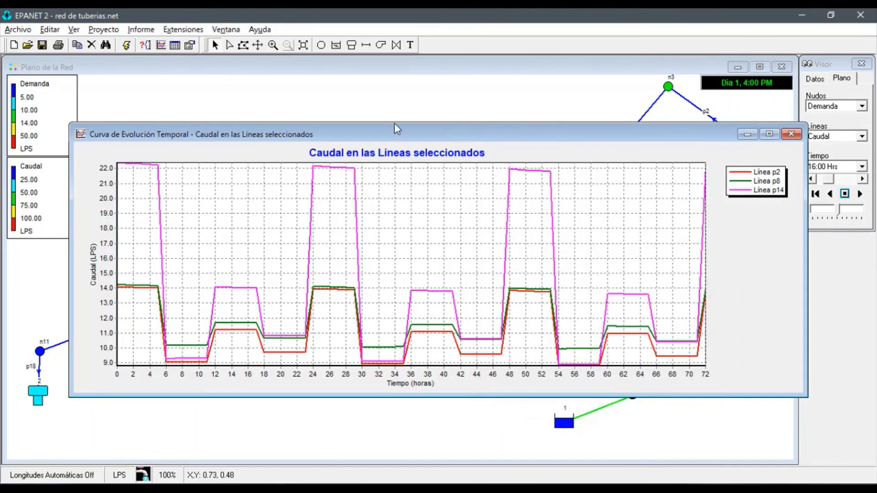
right_click(448, 221)
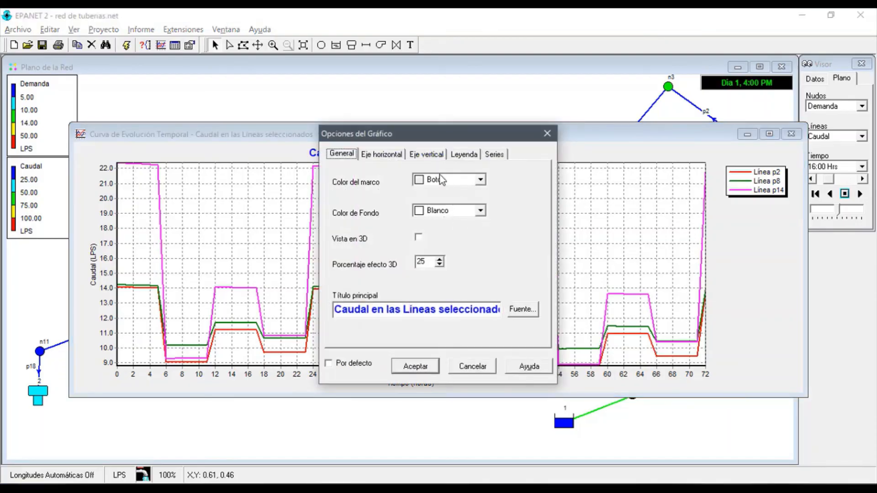
click(546, 132)
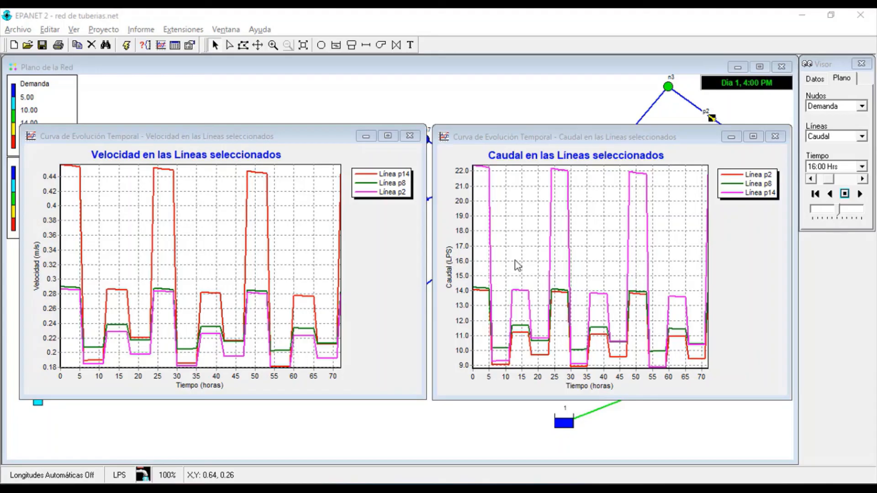
Review the magnitudes available for line and node evolution curves in the graph selection, and leave it without plotting
click(521, 137)
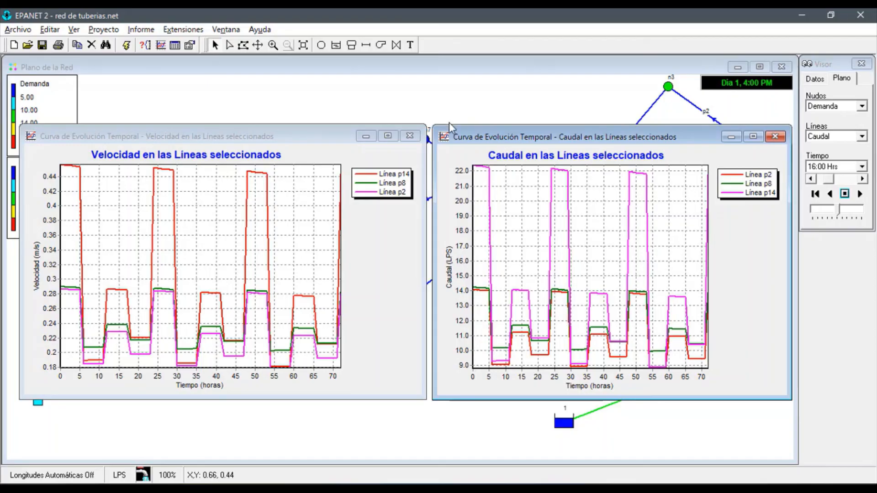
click(165, 46)
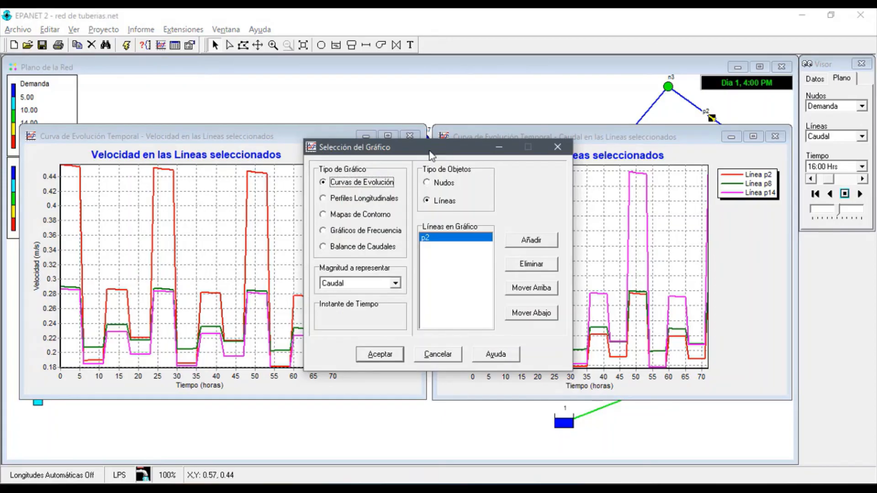
drag(431, 155, 408, 140)
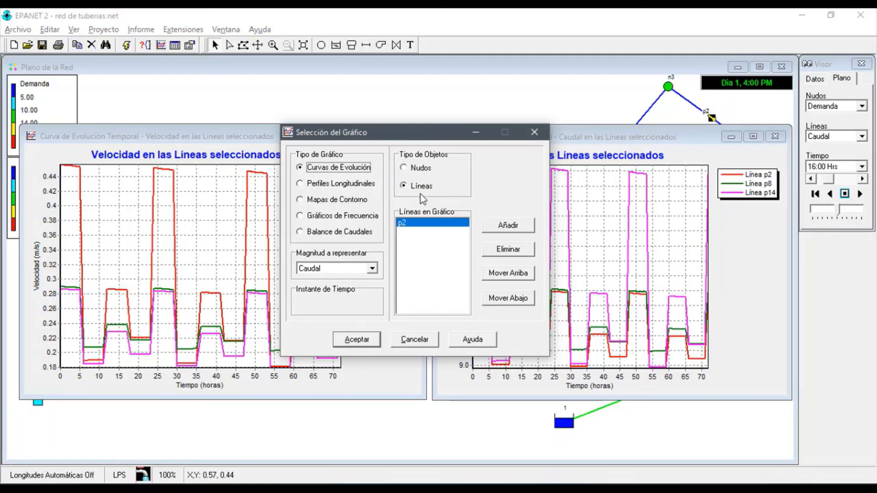
click(372, 269)
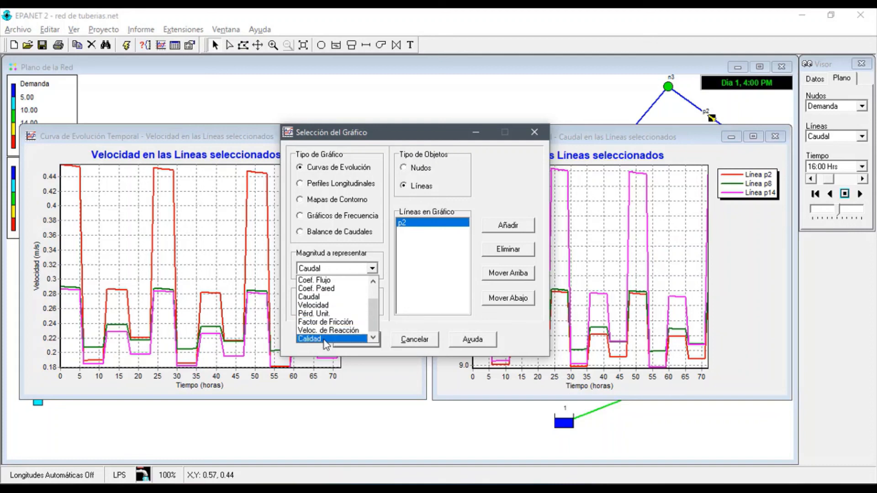
scroll(328, 341, up, 3)
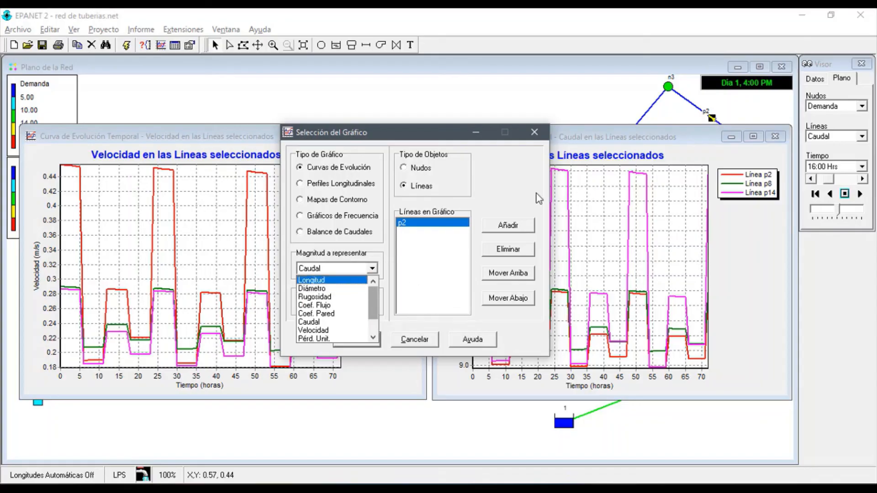
click(425, 178)
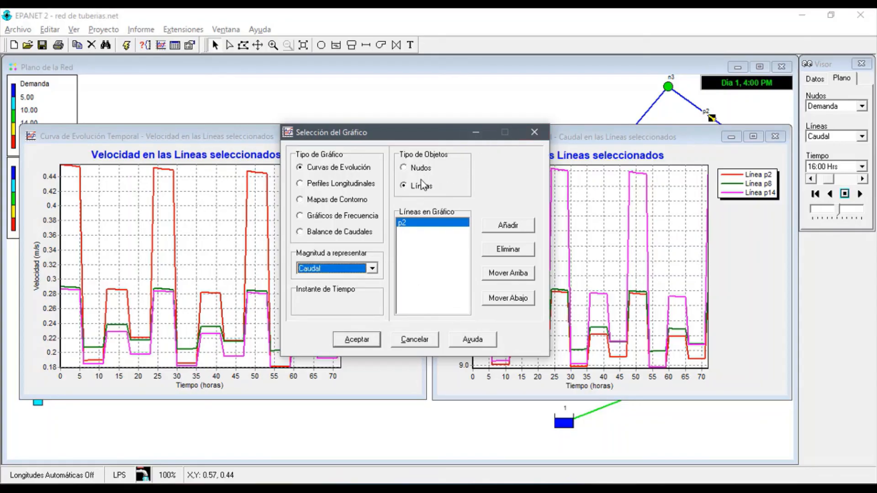
click(418, 170)
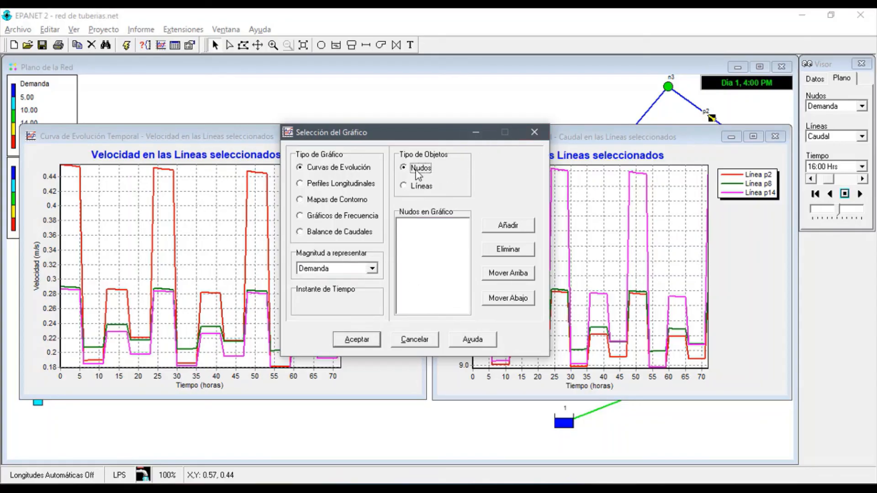
click(373, 269)
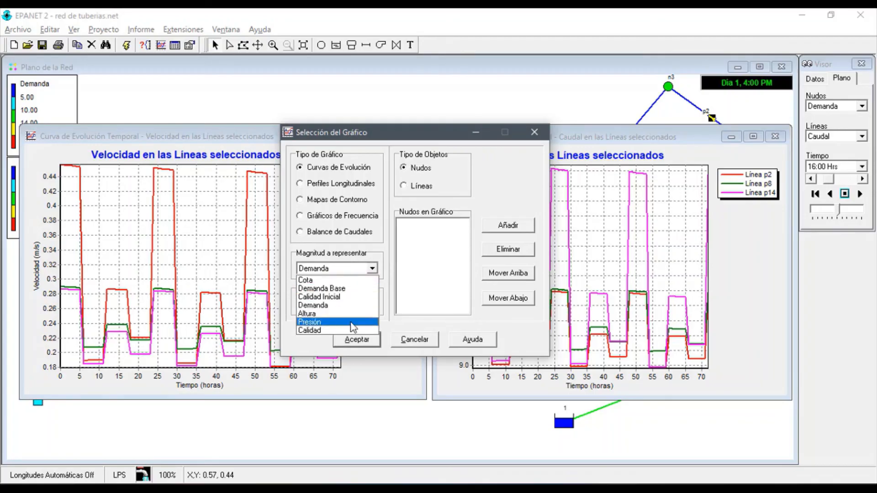
click(534, 136)
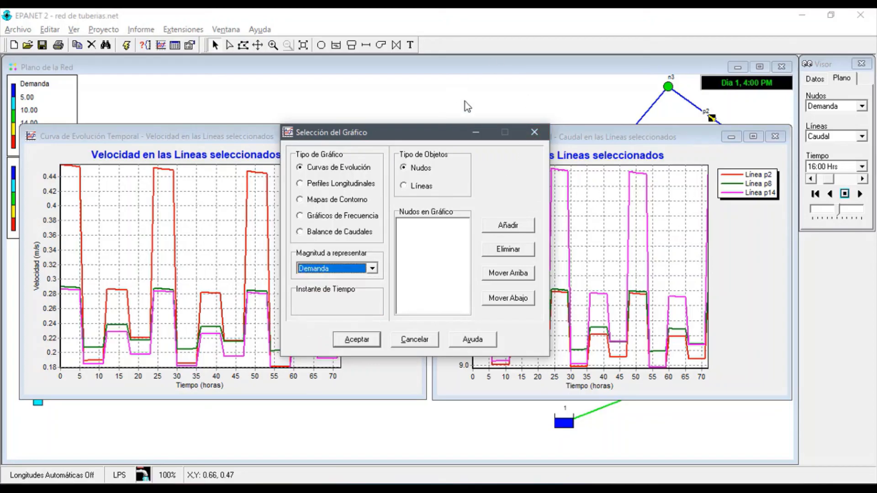
click(534, 132)
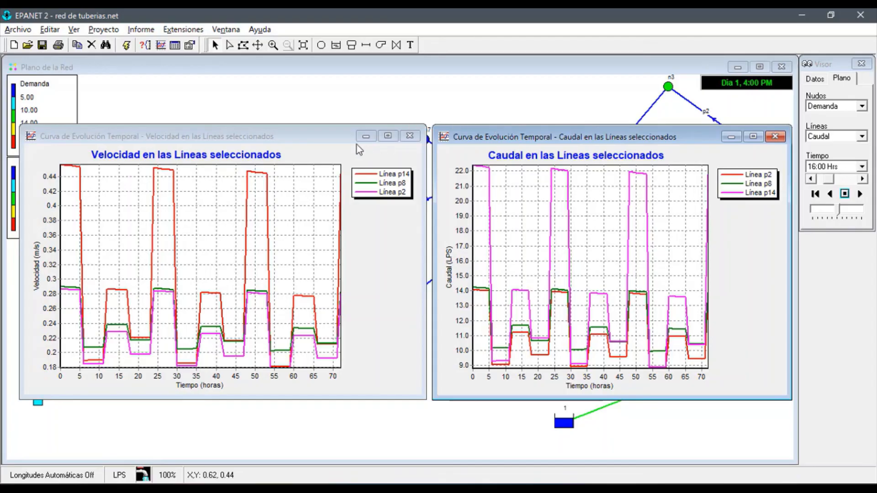
drag(300, 142, 303, 142)
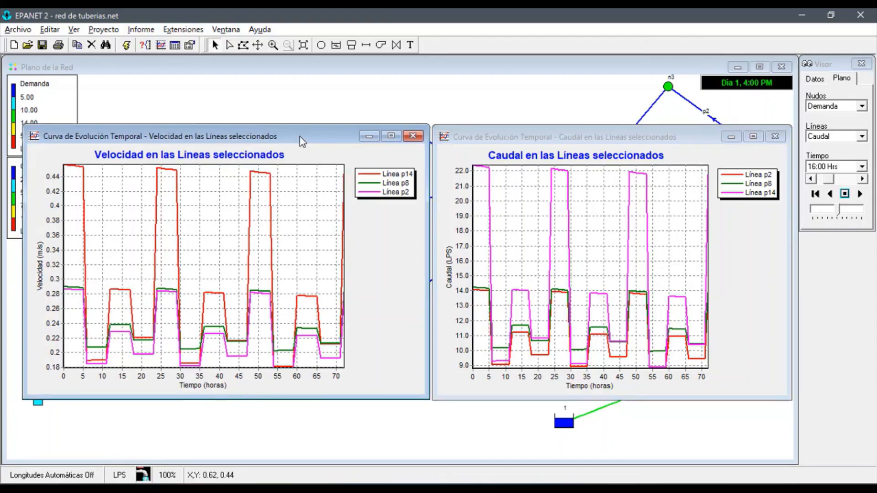
click(341, 114)
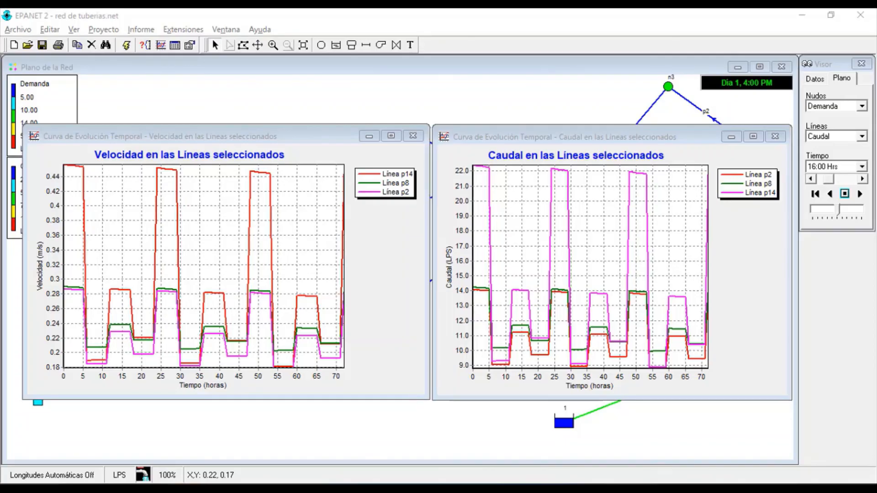